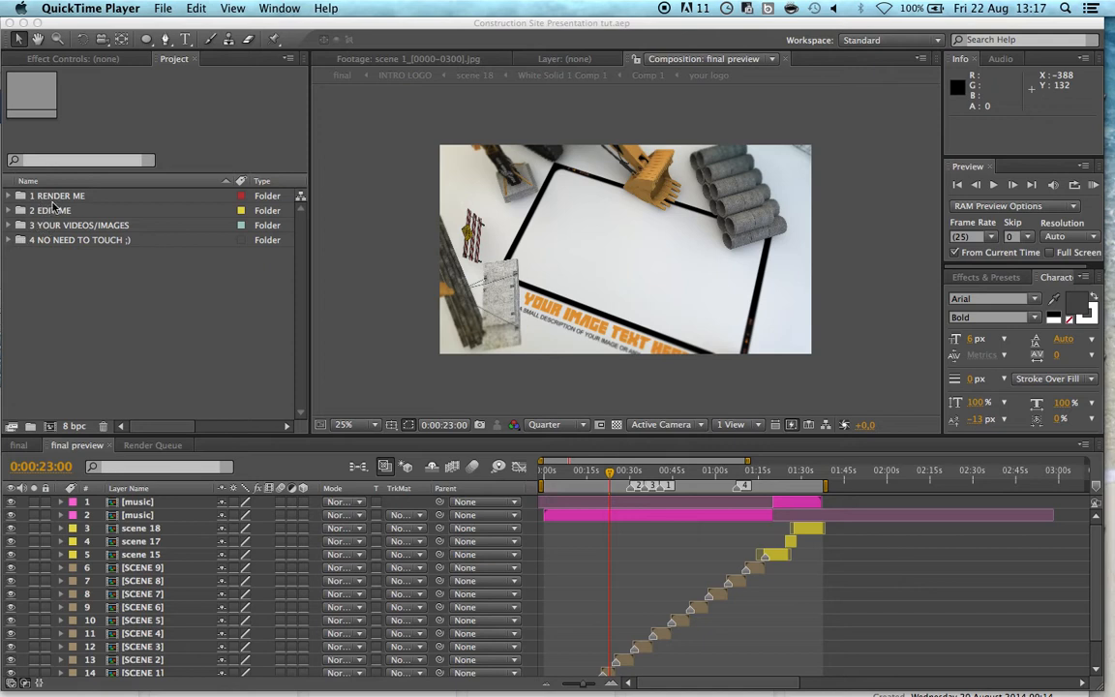
Expand the 1 RENDER ME folder and open the final preview composition
{"action": "left_click", "coordinate": [12, 198]}
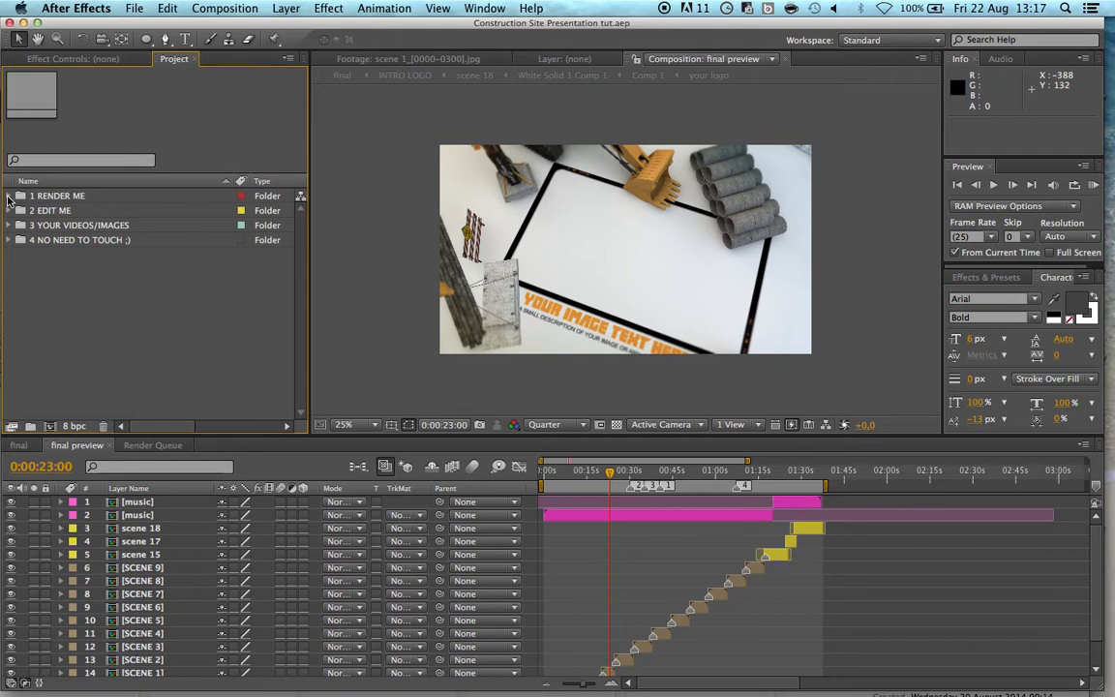
{"action": "left_click", "coordinate": [10, 196]}
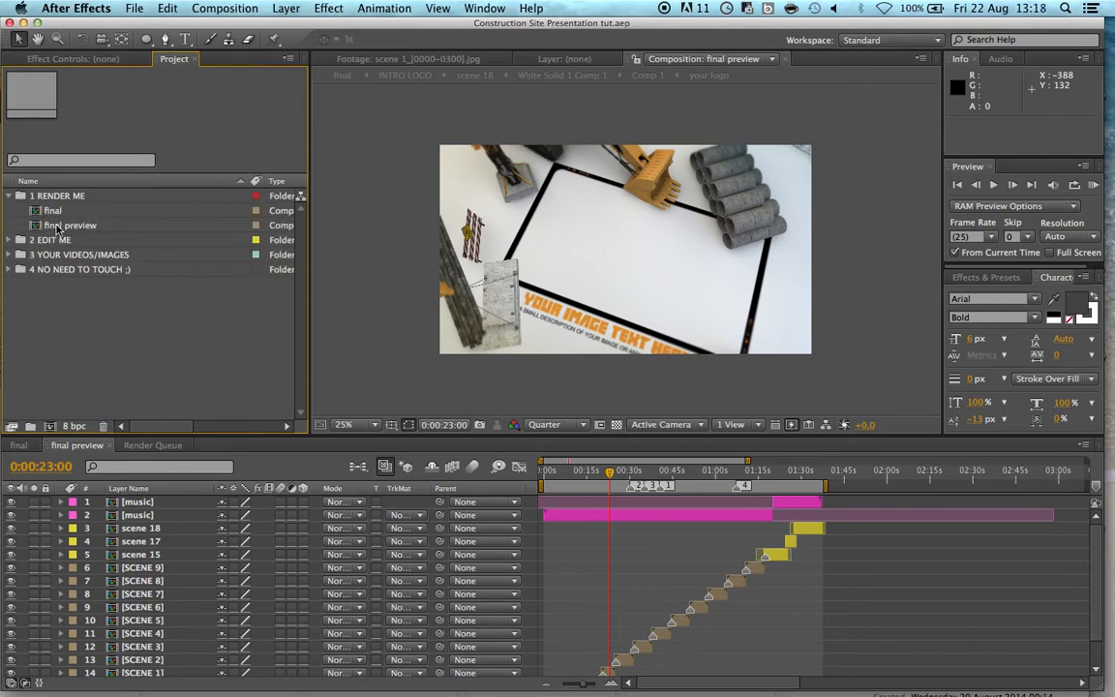
{"action": "double_click", "coordinate": [68, 227]}
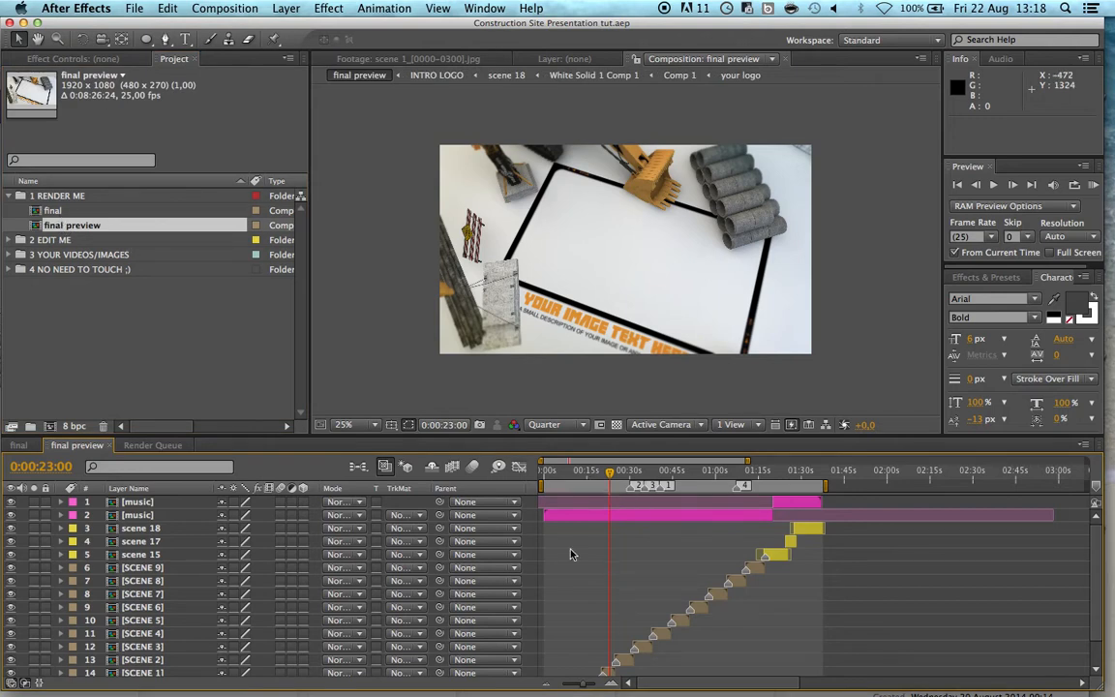
Look through the final preview layers and preview the end text, end logo and opening text scenes along its timeline
{"action": "scroll", "coordinate": [708, 569], "scroll_direction": "down", "scroll_amount": 1}
{"action": "left_click", "coordinate": [754, 542]}
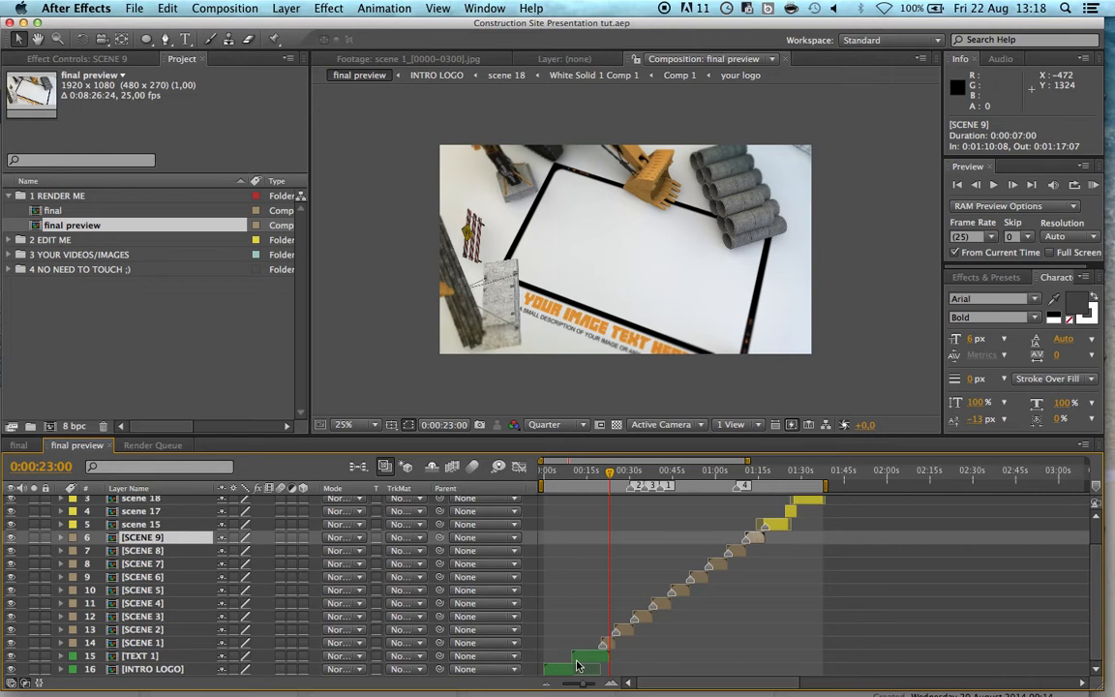
{"action": "scroll", "coordinate": [726, 600], "scroll_direction": "up", "scroll_amount": 2}
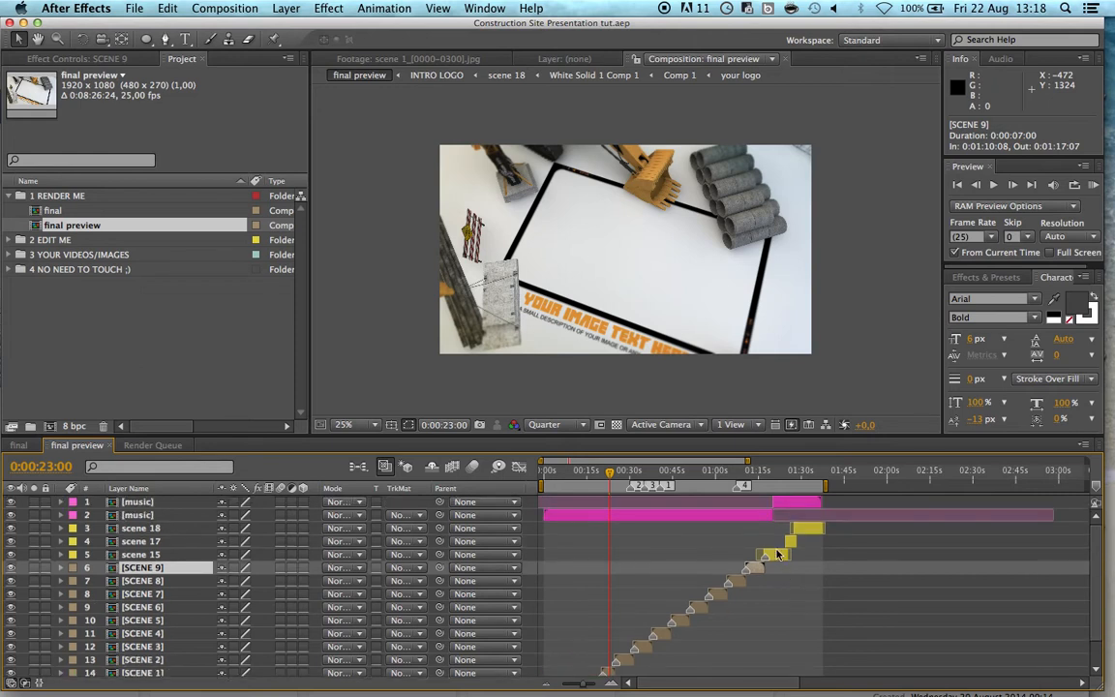
{"action": "left_click", "coordinate": [773, 471]}
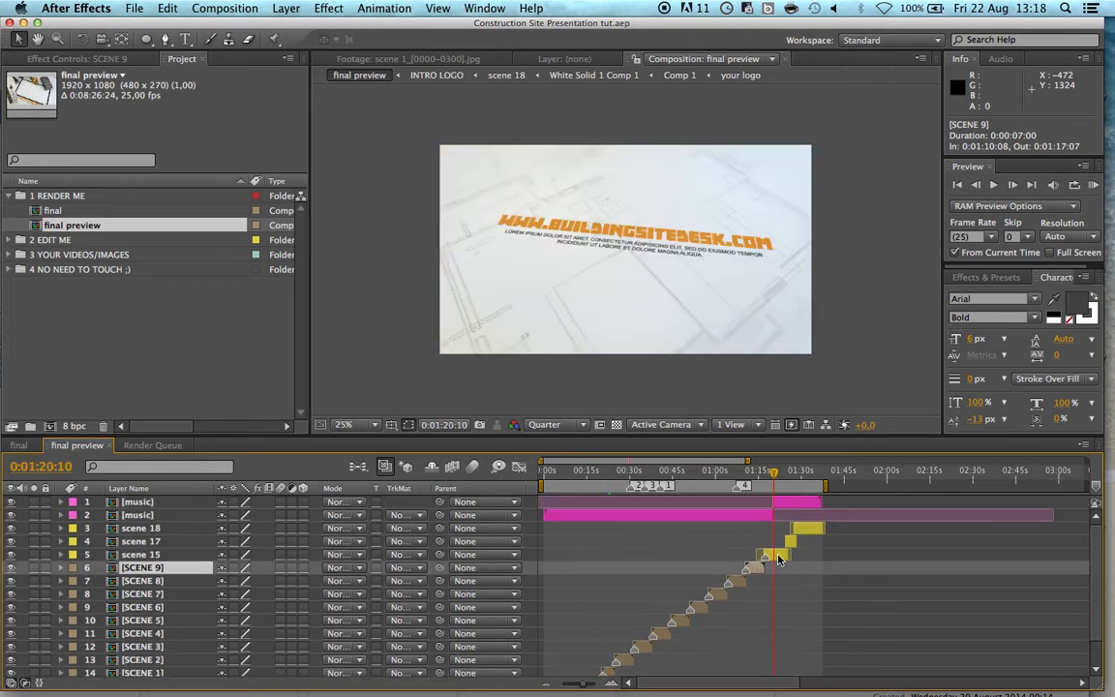
{"action": "left_click_drag", "start_coordinate": [794, 477], "coordinate": [809, 479]}
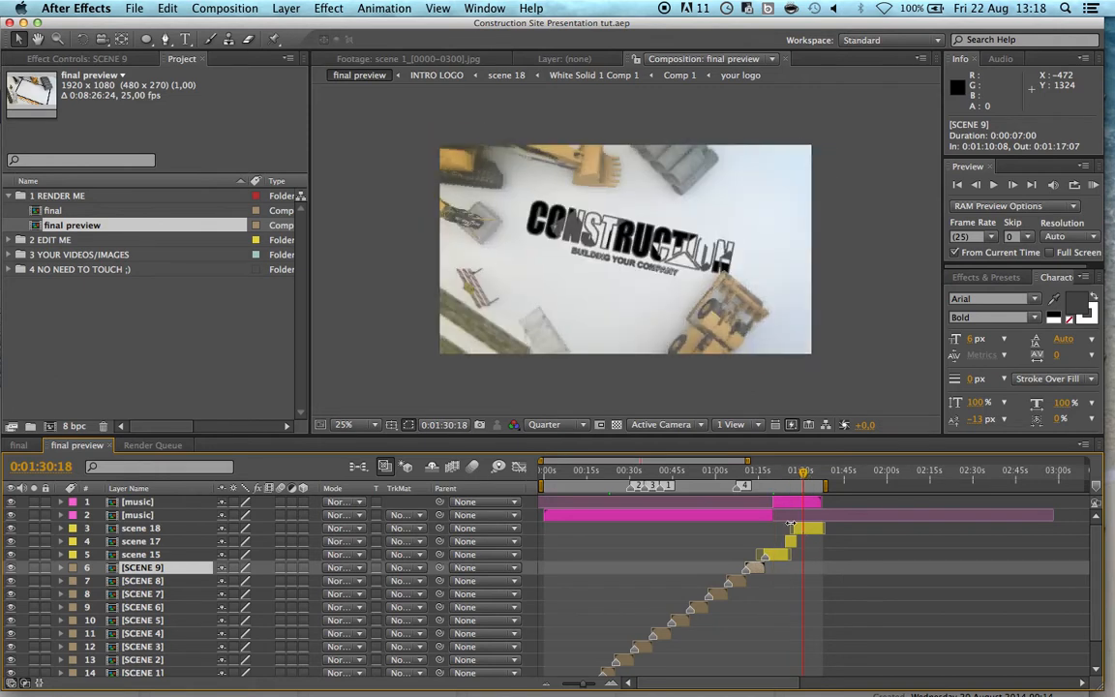
{"action": "left_click", "coordinate": [588, 473]}
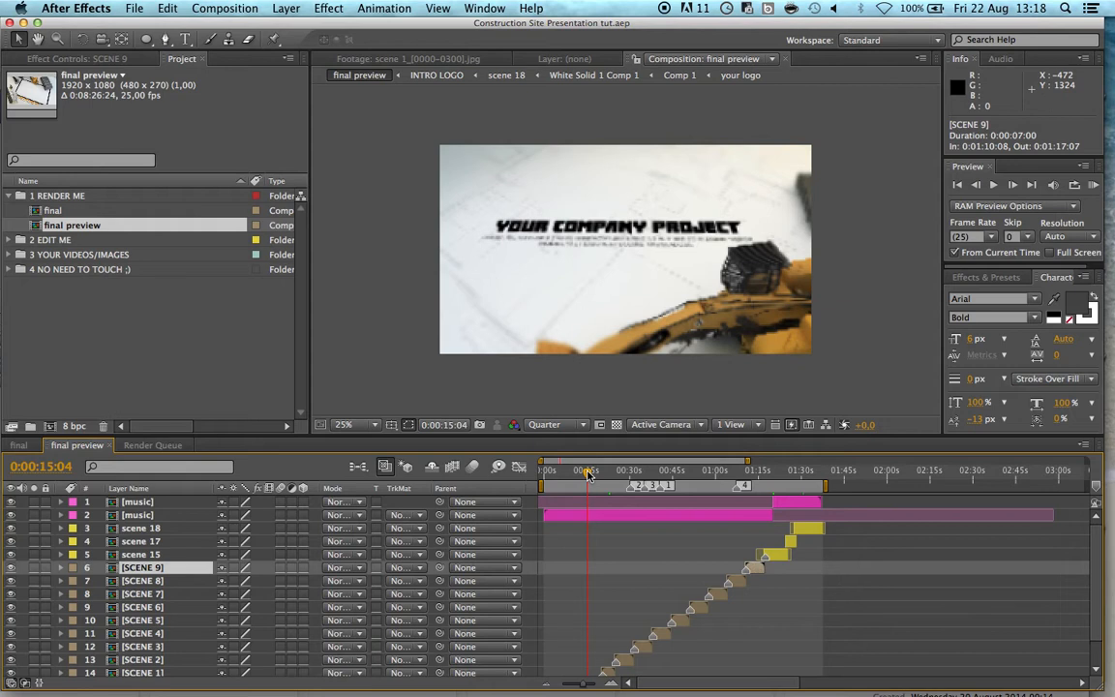
Open the final composition and review its scene layers, previewing frames at 0:01:28:21 and 0:05:43:14
{"action": "left_click", "coordinate": [53, 211]}
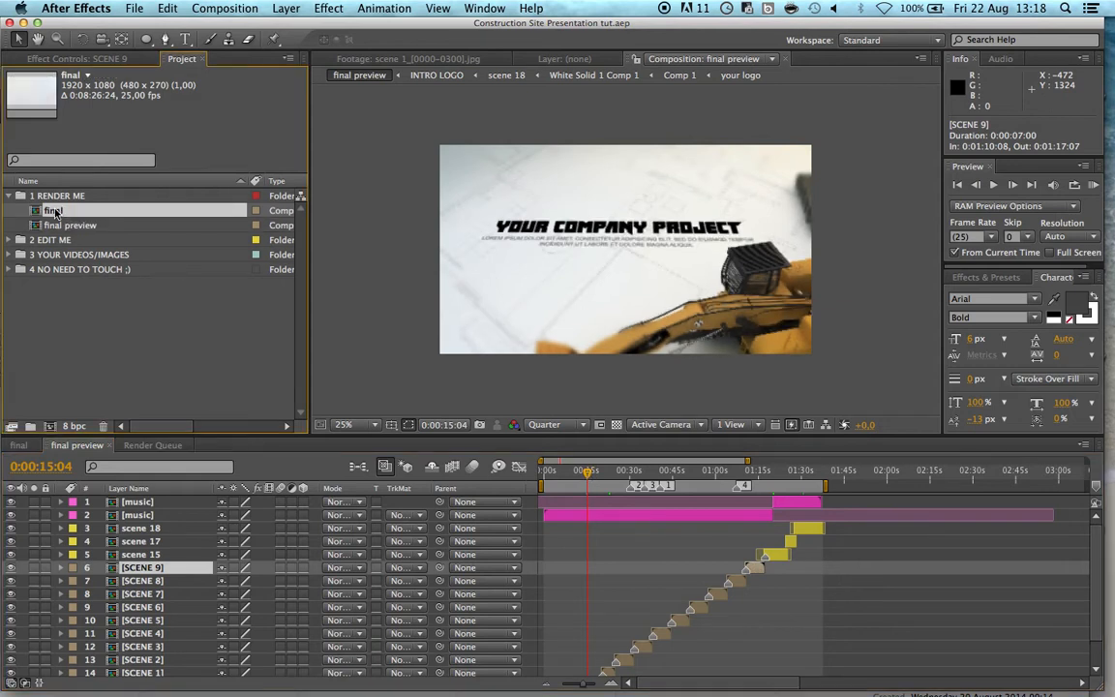
{"action": "double_click", "coordinate": [53, 211]}
{"action": "scroll", "coordinate": [630, 527], "scroll_direction": "down", "scroll_amount": 8}
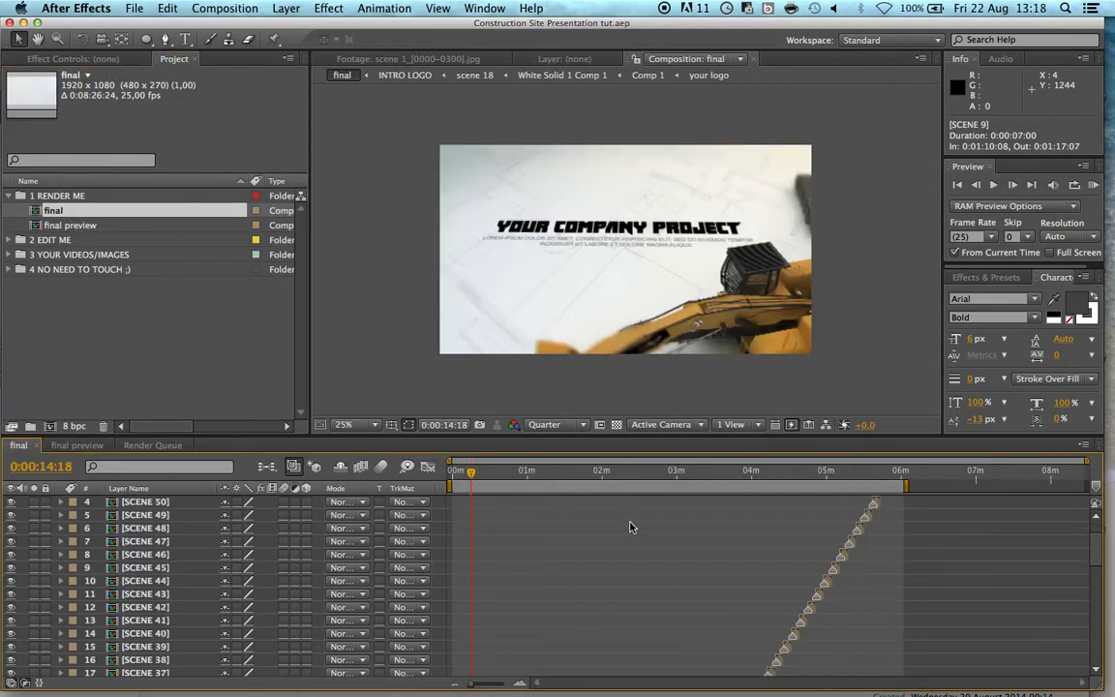
{"action": "scroll", "coordinate": [630, 527], "scroll_direction": "up", "scroll_amount": 6}
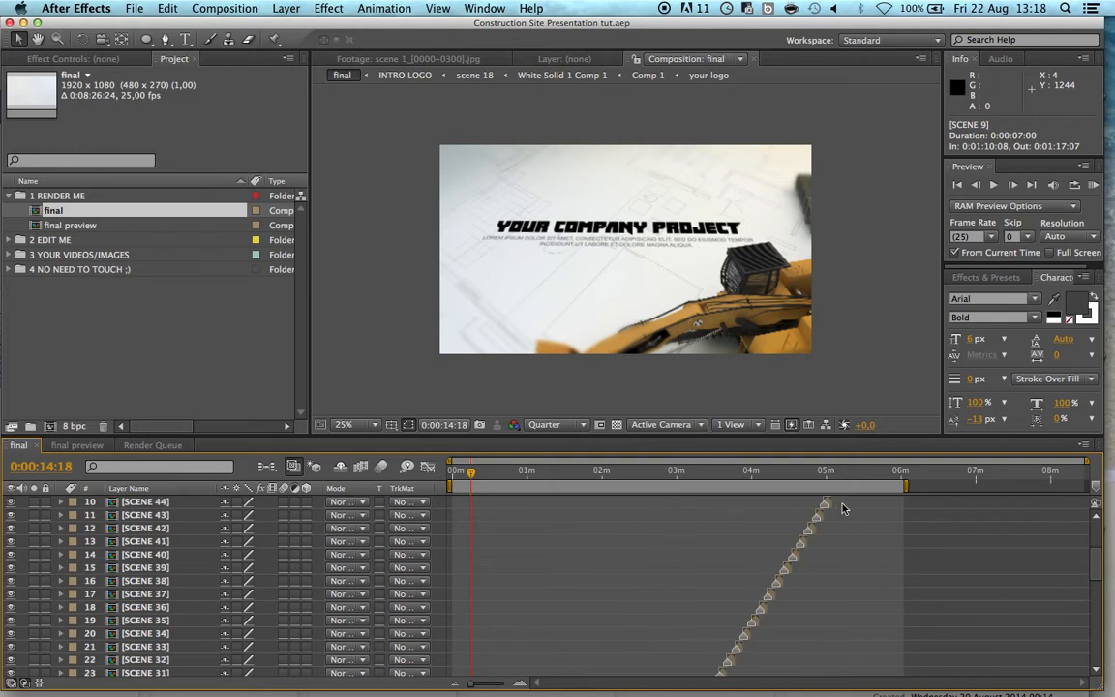
{"action": "left_click", "coordinate": [564, 470]}
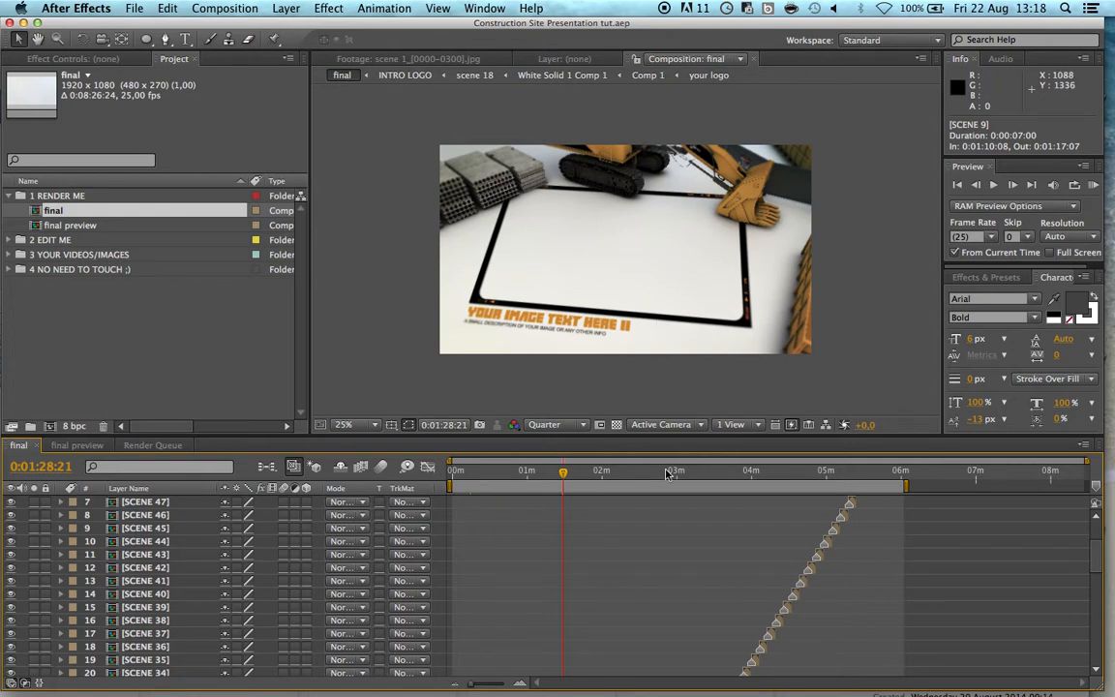
{"action": "scroll", "coordinate": [883, 489], "scroll_direction": "up", "scroll_amount": 3}
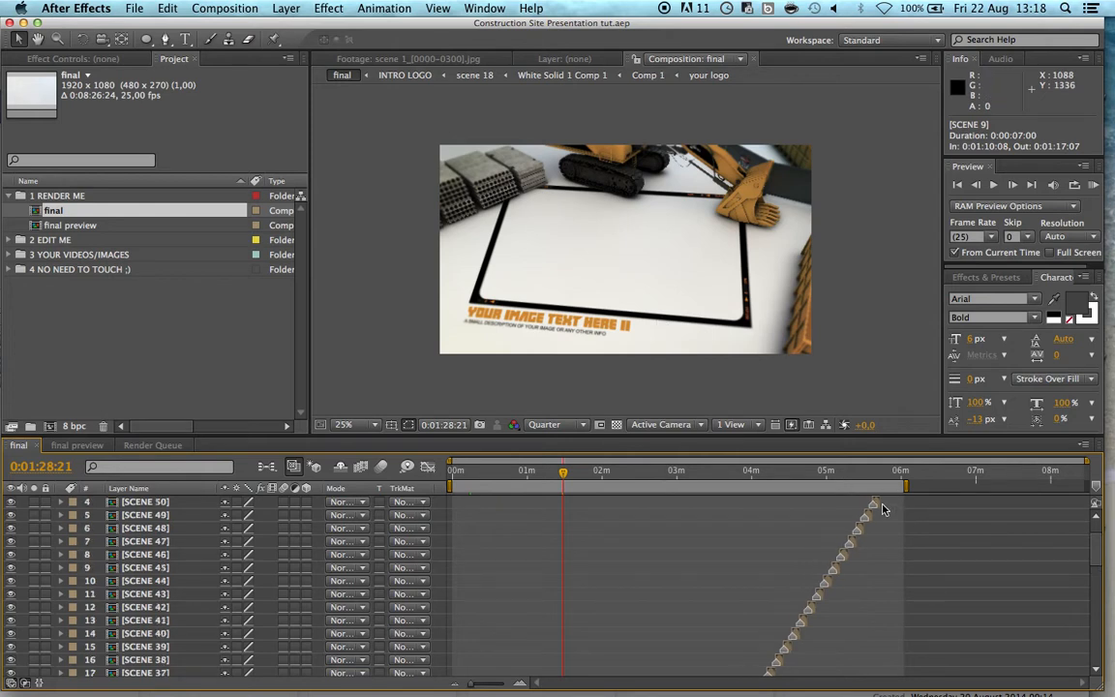
{"action": "left_click", "coordinate": [880, 474]}
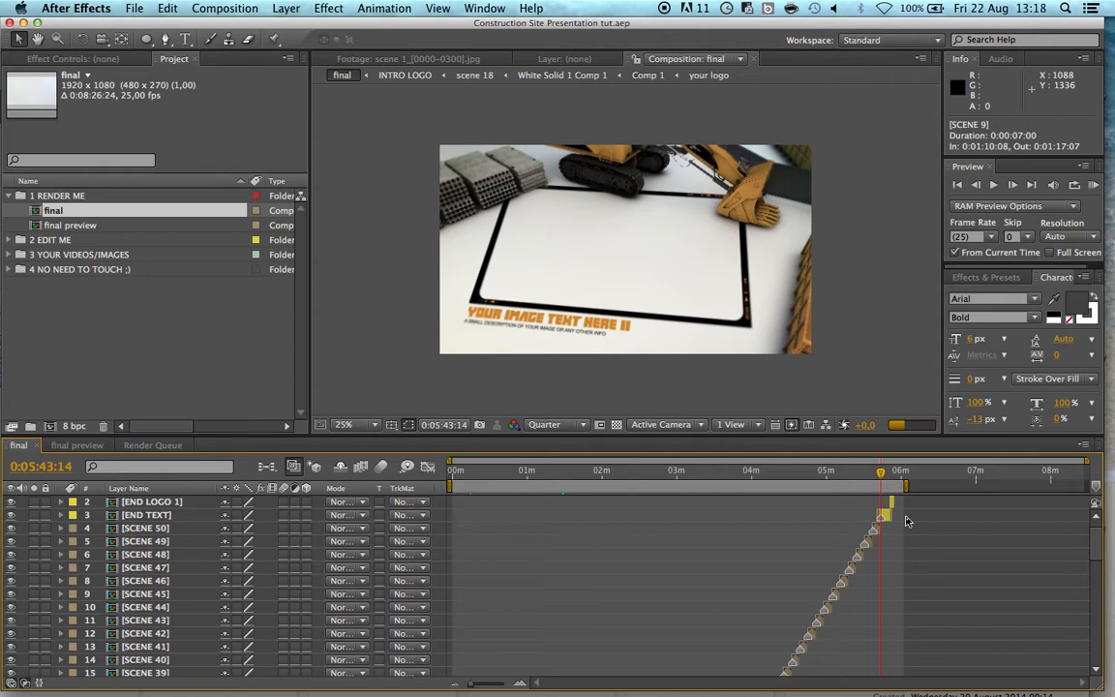
{"action": "scroll", "coordinate": [905, 509], "scroll_direction": "up", "scroll_amount": 1}
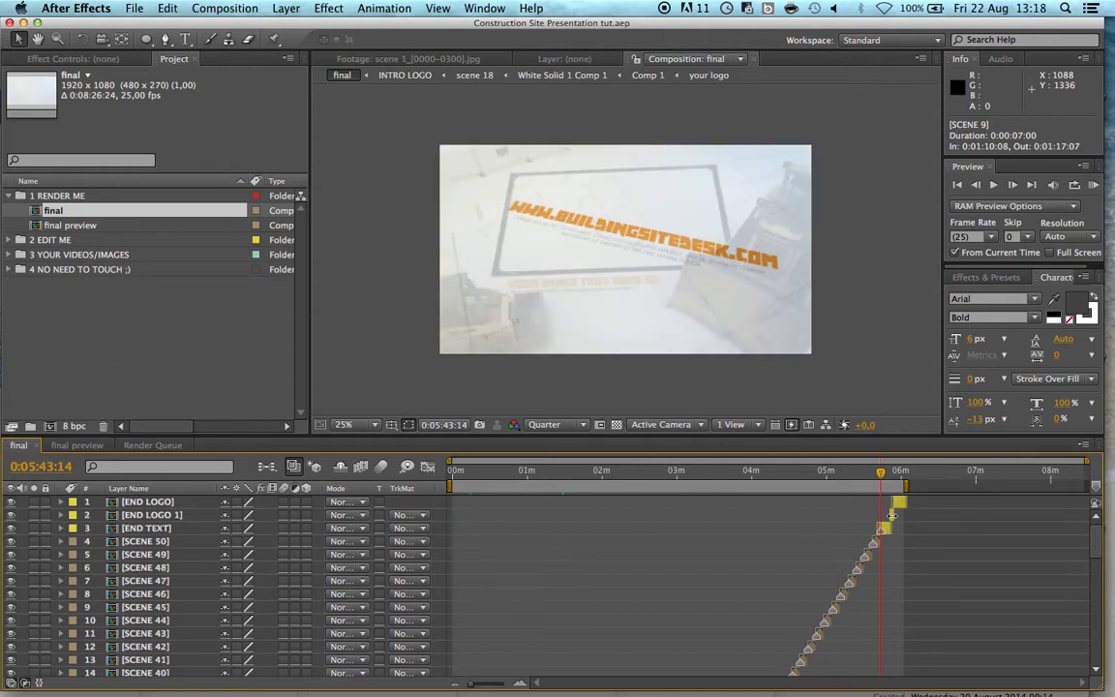
Review the final composition's layers from first to last, previewing frames at 0:00:15:13, 0:05:54:03 and 0:01:34:11
{"action": "scroll", "coordinate": [652, 551], "scroll_direction": "down", "scroll_amount": 10}
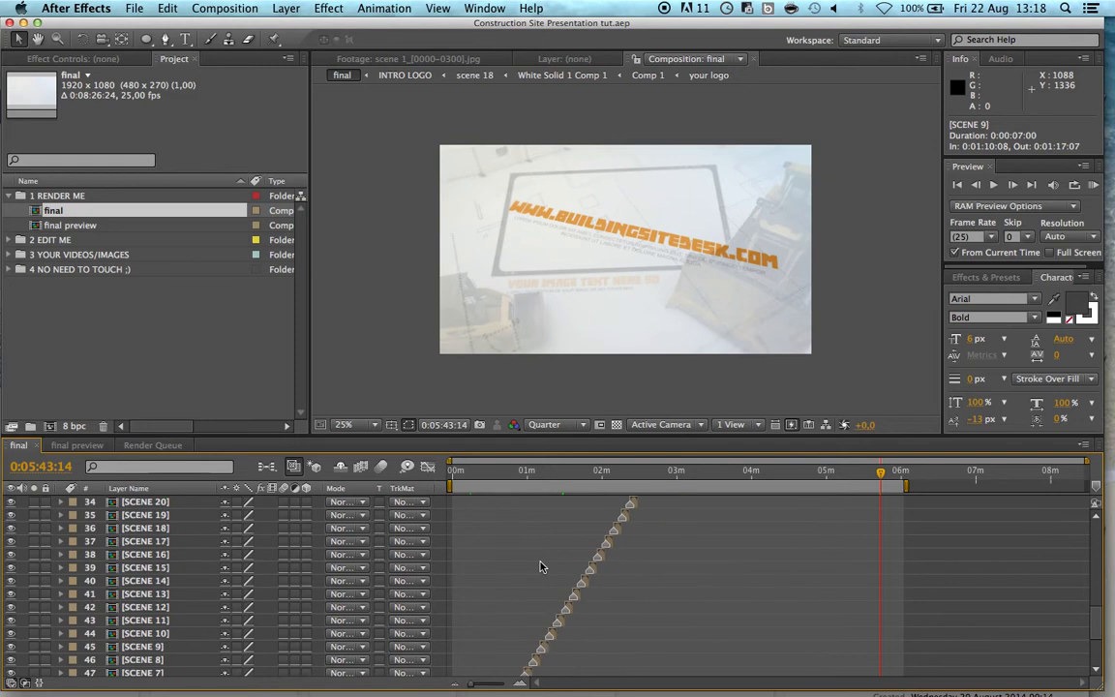
{"action": "left_click", "coordinate": [461, 476]}
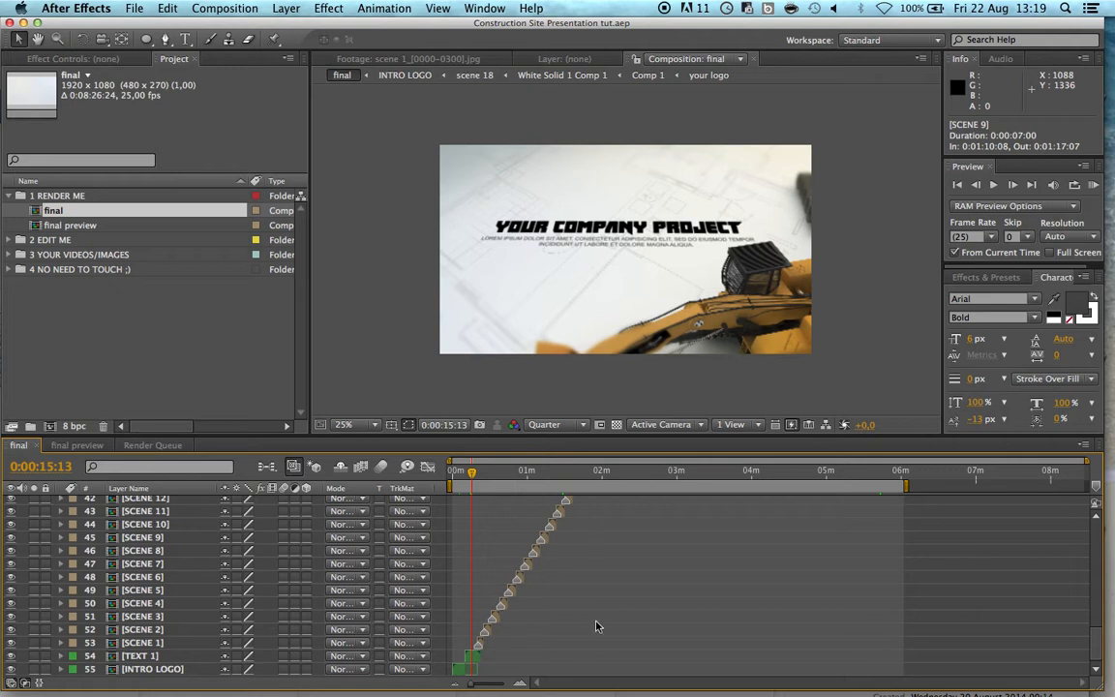
{"action": "scroll", "coordinate": [641, 588], "scroll_direction": "up", "scroll_amount": 10}
{"action": "scroll", "coordinate": [766, 521], "scroll_direction": "up", "scroll_amount": 2}
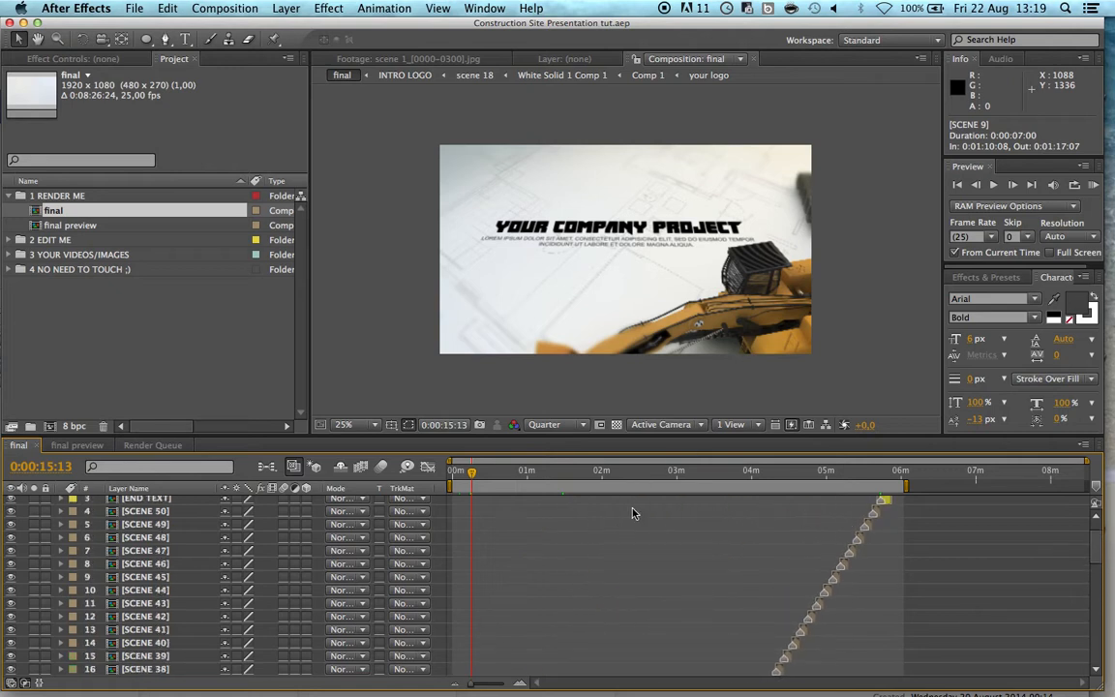
{"action": "left_click", "coordinate": [897, 472]}
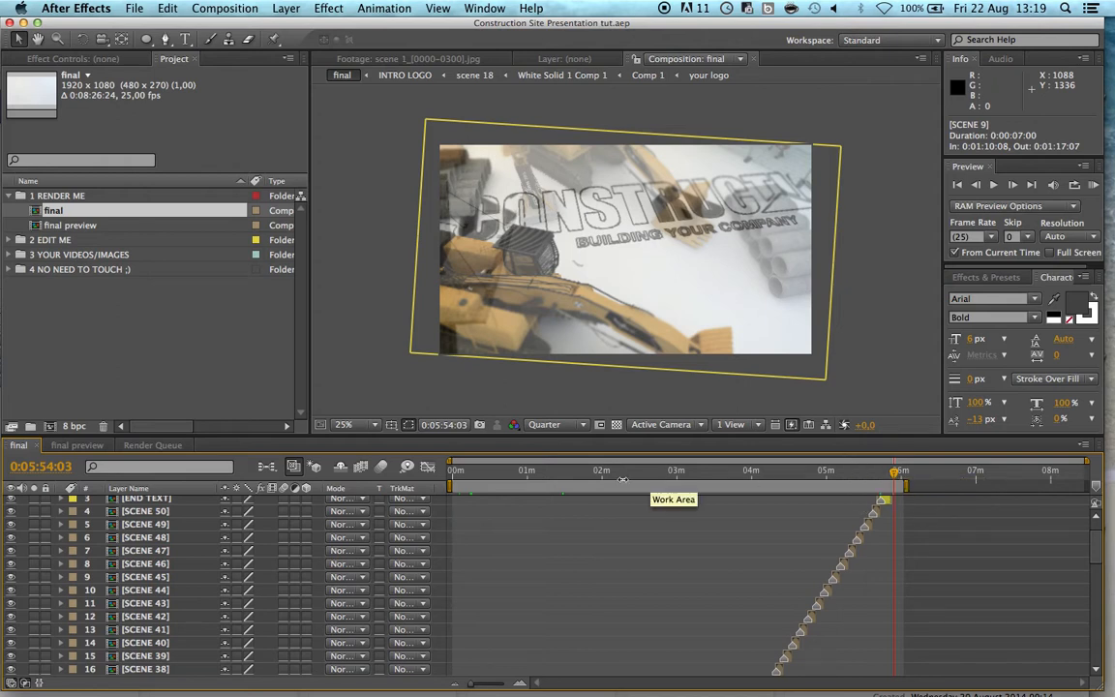
{"action": "left_click", "coordinate": [571, 474]}
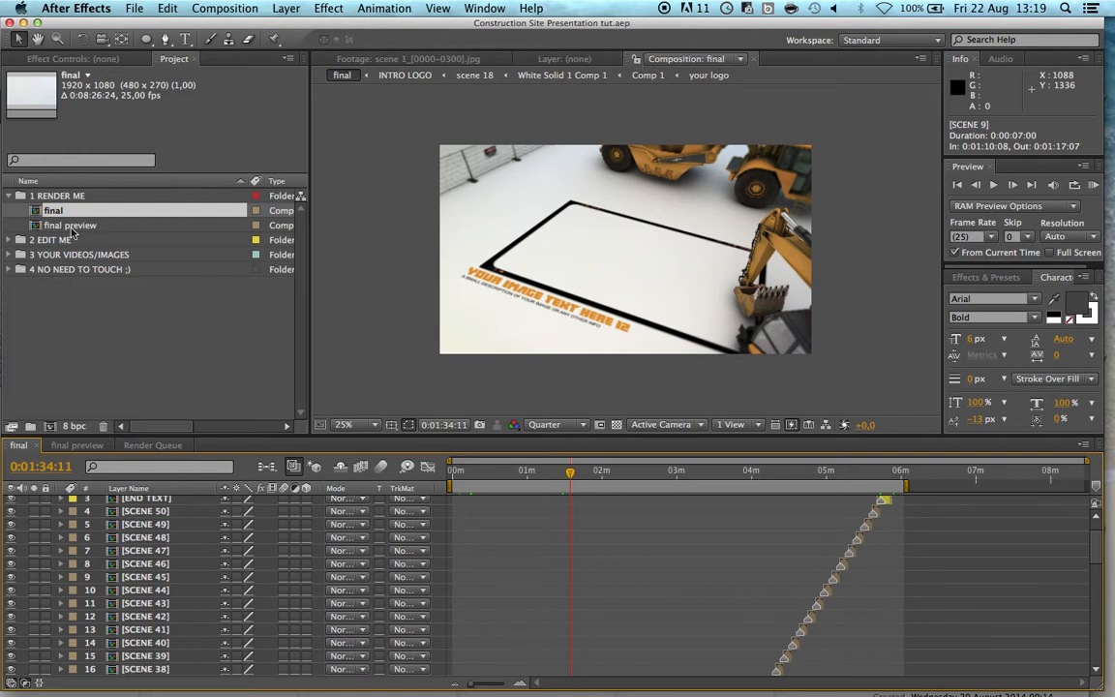
Collapse the 1 RENDER ME folder and expand the 2 EDIT ME folder
{"action": "left_click", "coordinate": [11, 199]}
{"action": "left_click", "coordinate": [11, 198]}
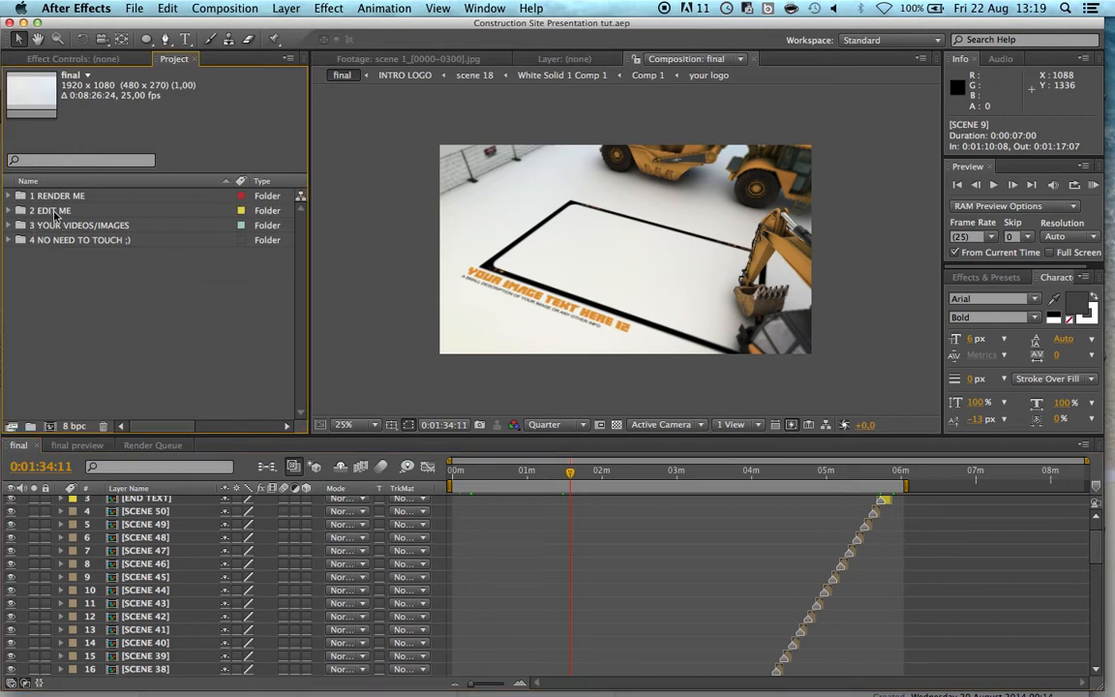
{"action": "left_click", "coordinate": [44, 210]}
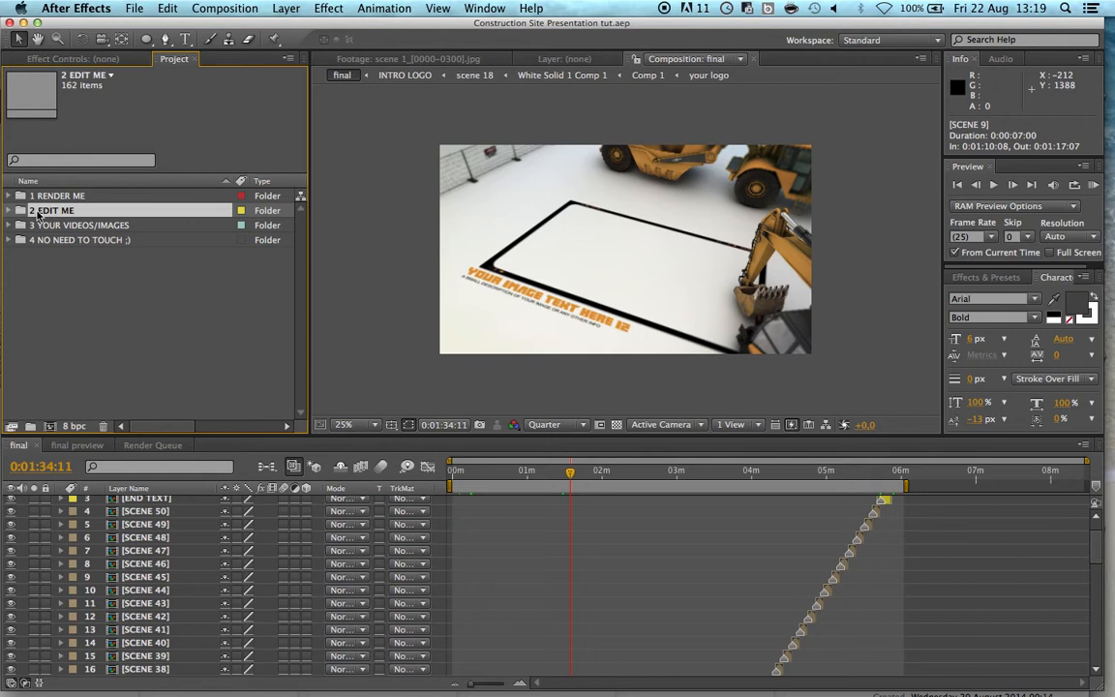
{"action": "left_click", "coordinate": [9, 210]}
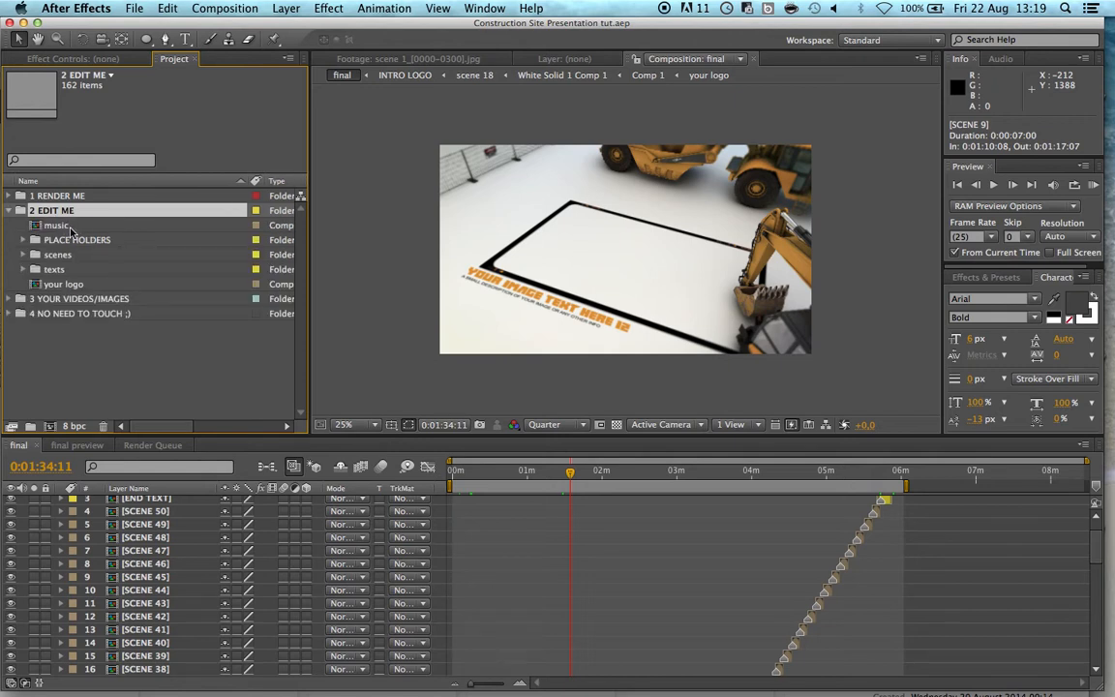
Review the music, PLACE HOLDERS, scenes, texts and your logo items, and preview the intro logo at 0:00:05:15
{"action": "left_click", "coordinate": [57, 228]}
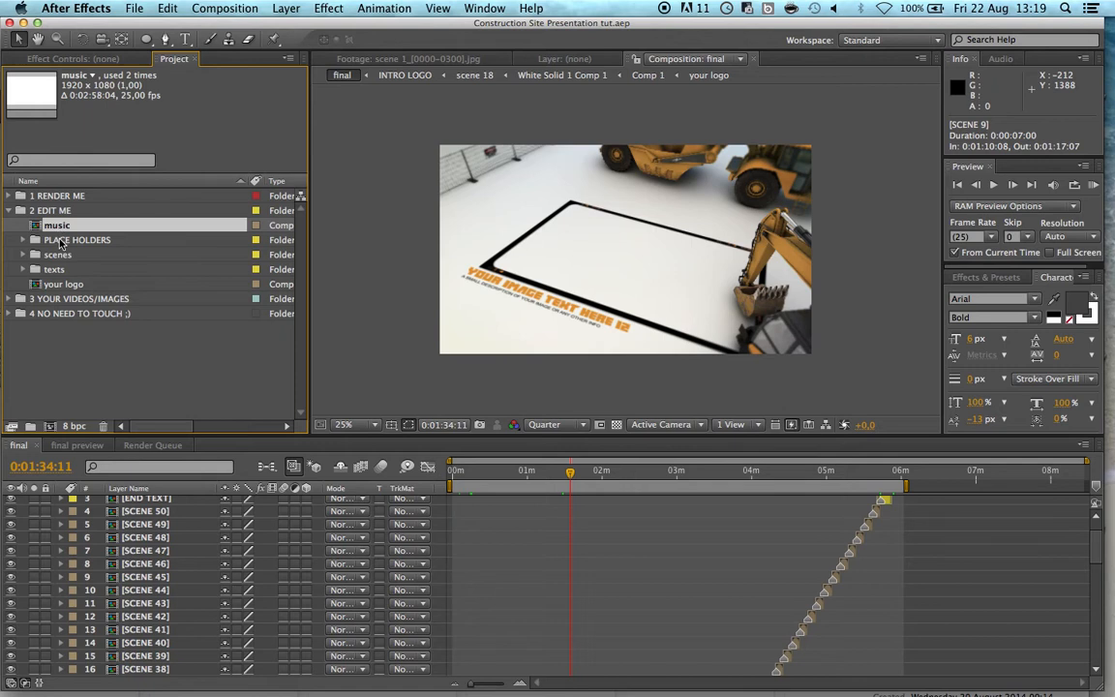
{"action": "left_click", "coordinate": [60, 240]}
{"action": "key", "text": "Down"}
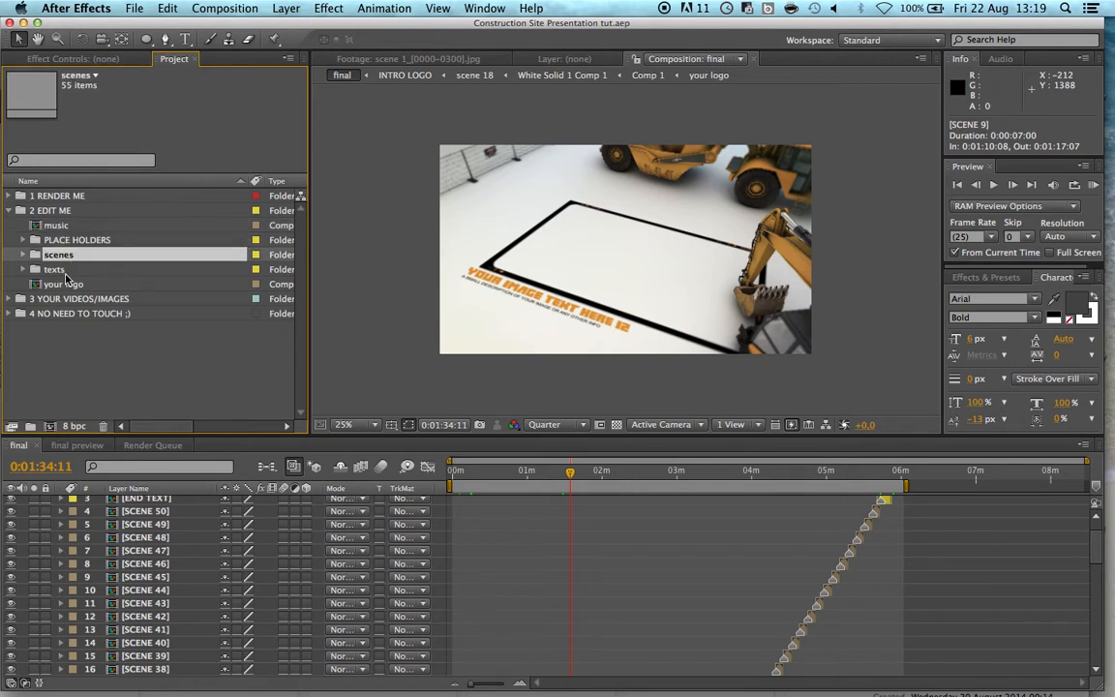
{"action": "left_click", "coordinate": [67, 270]}
{"action": "left_click", "coordinate": [76, 284]}
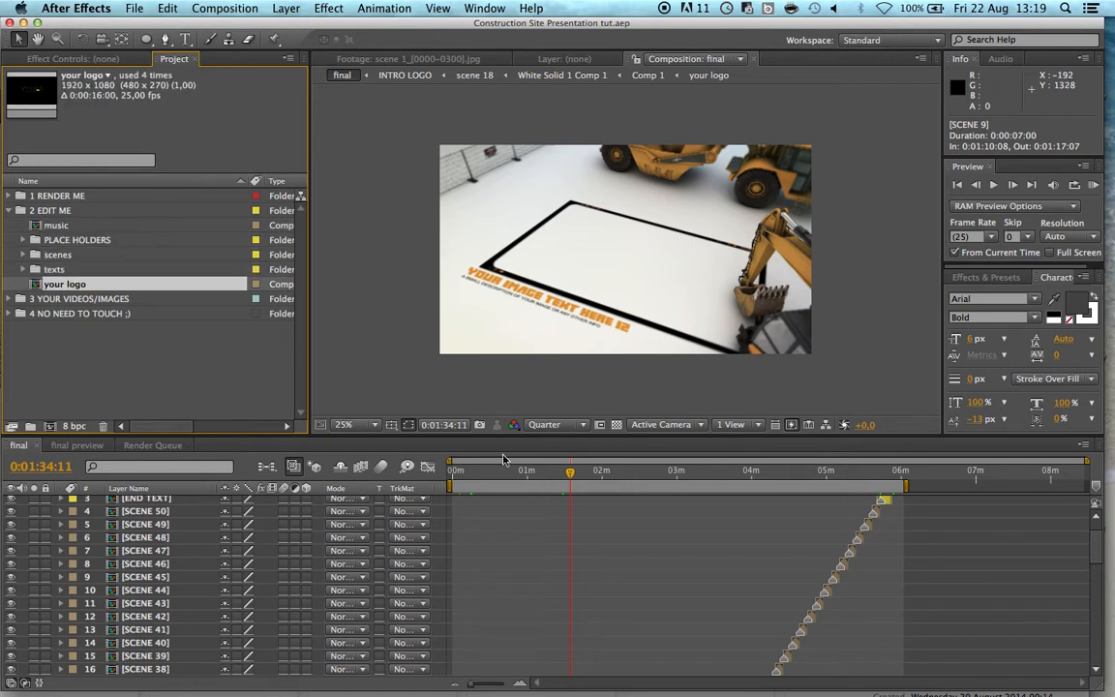
{"action": "left_click", "coordinate": [460, 471]}
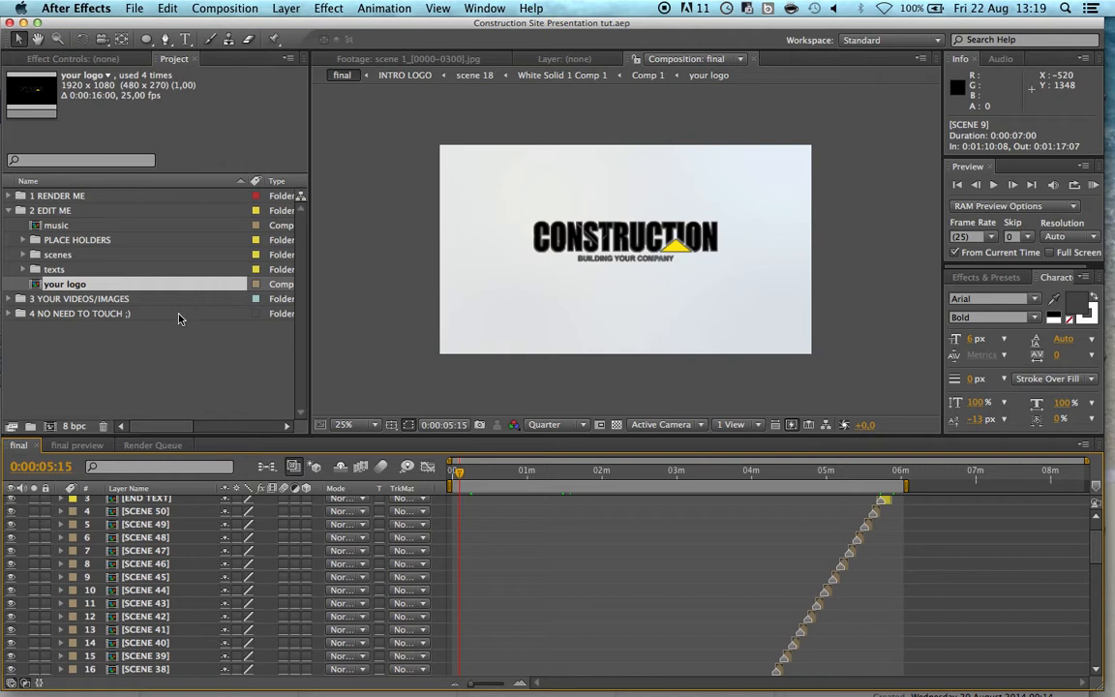
Expand 1 RENDER ME, reopen the final preview composition and go to 0:01:19:15, where its two music layers meet
{"action": "left_click", "coordinate": [7, 196]}
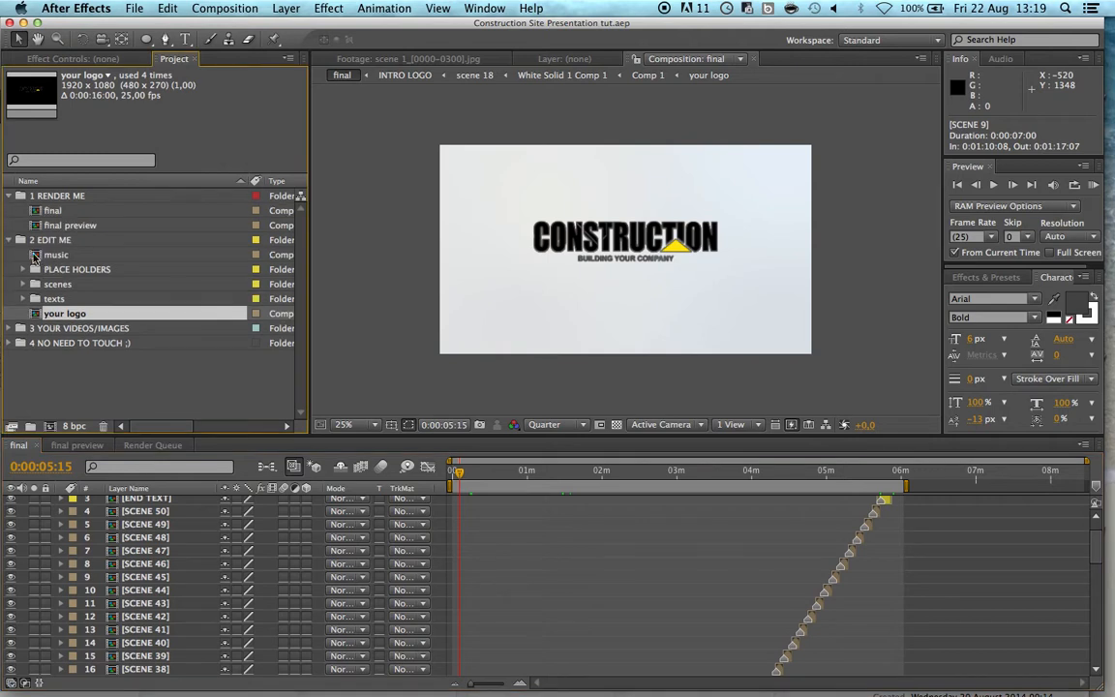
{"action": "left_click", "coordinate": [72, 257]}
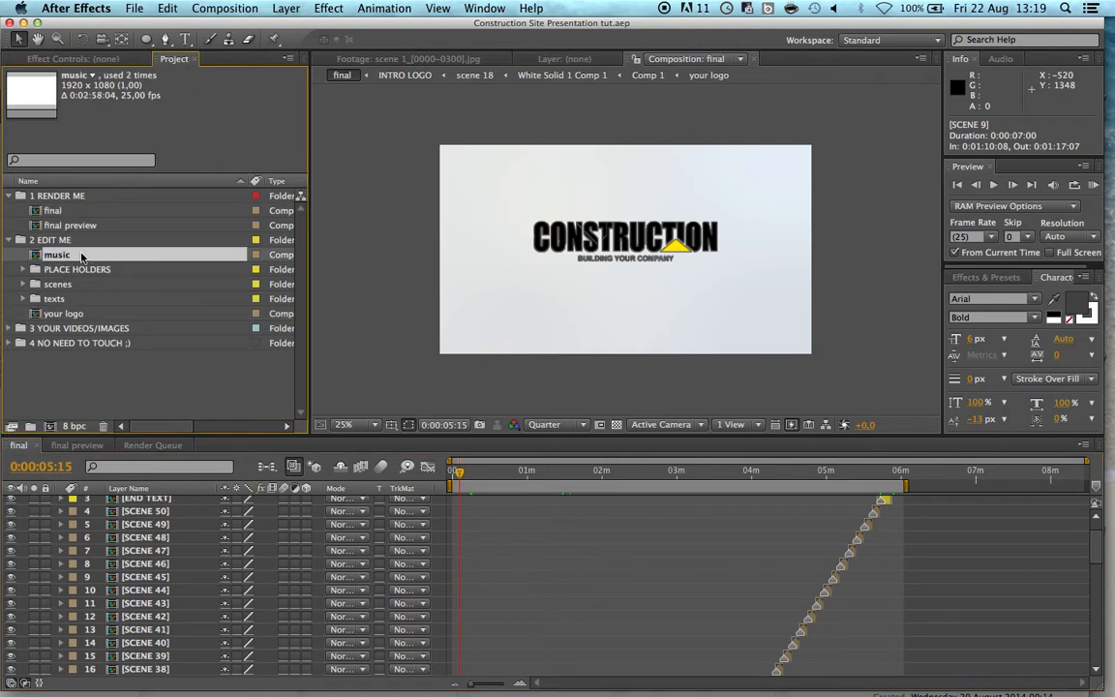
{"action": "left_click", "coordinate": [67, 225]}
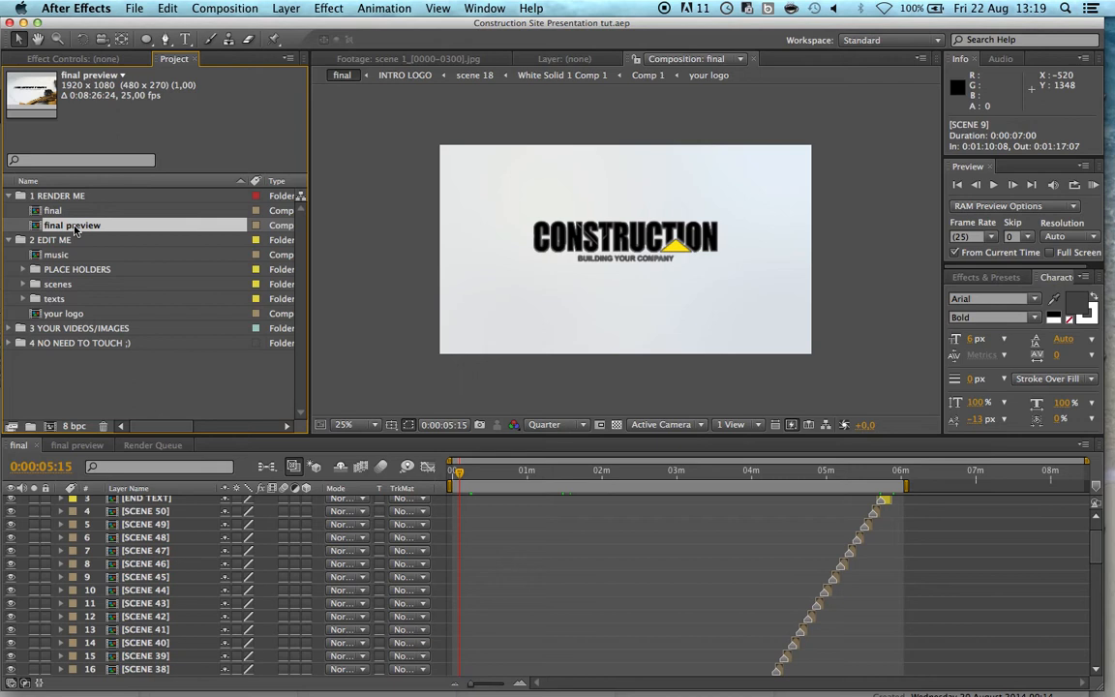
{"action": "double_click", "coordinate": [66, 224]}
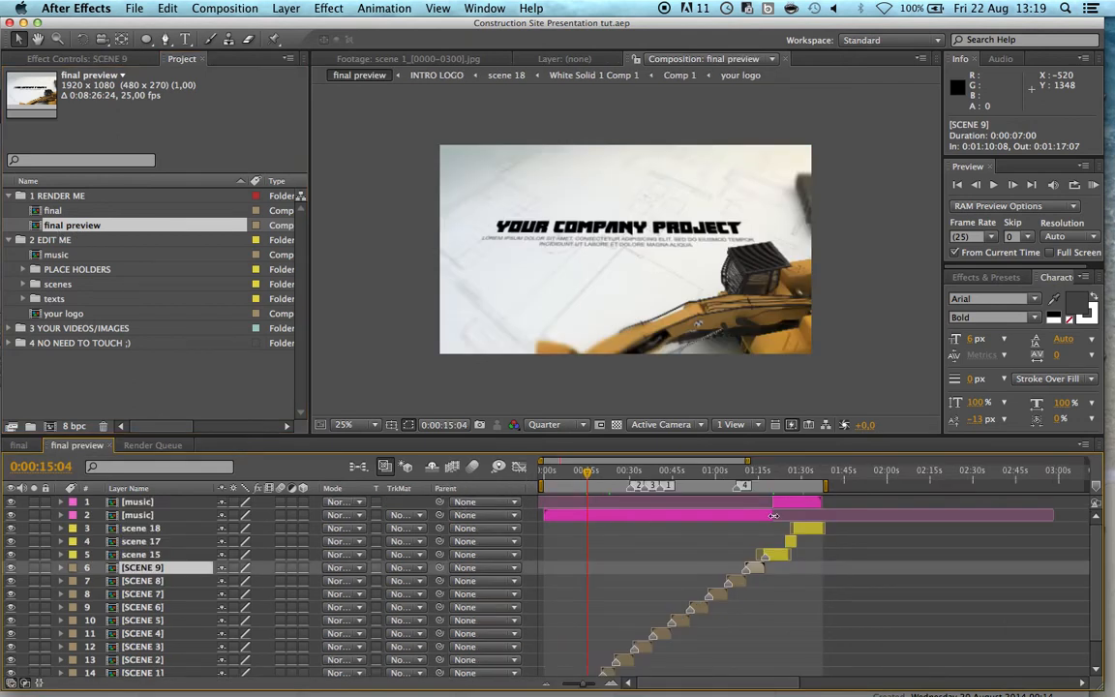
{"action": "left_click", "coordinate": [771, 473]}
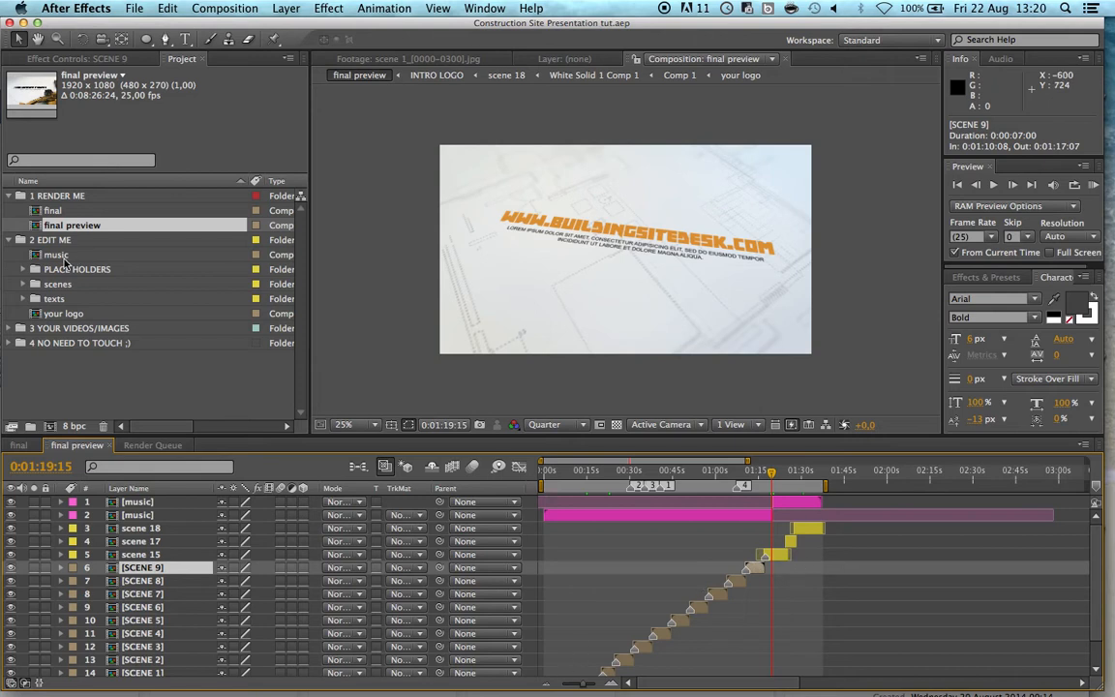
Expand the 3 YOUR VIDEOS/IMAGES folder and open the music composition from 2 EDIT ME
{"action": "left_click", "coordinate": [65, 256]}
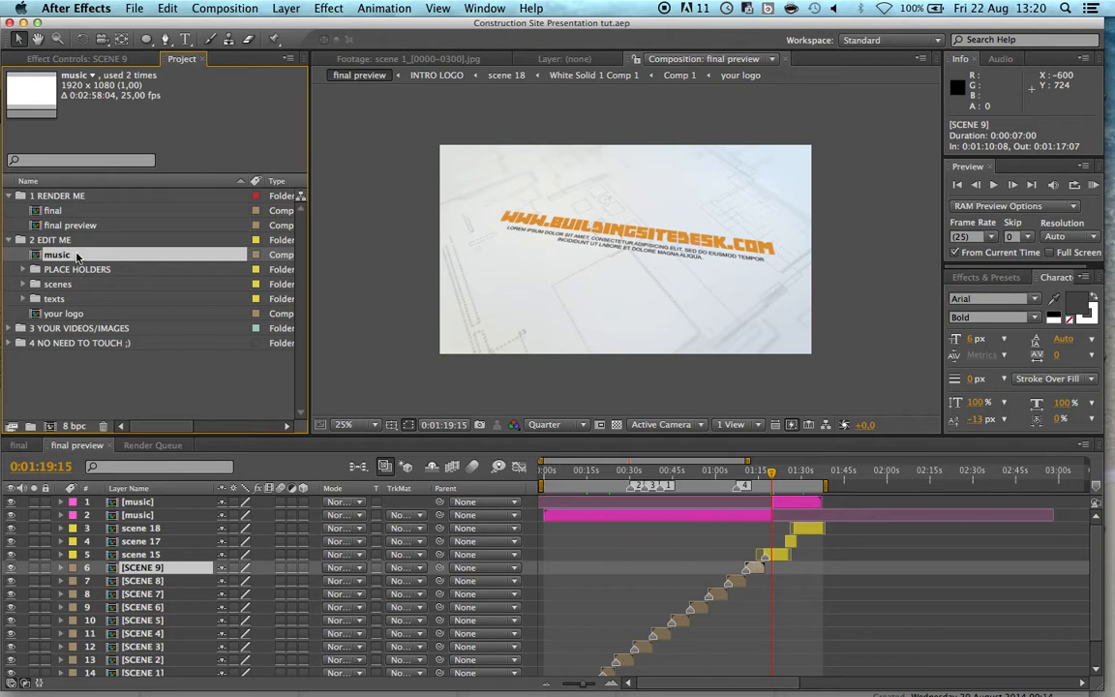
{"action": "left_click", "coordinate": [12, 331]}
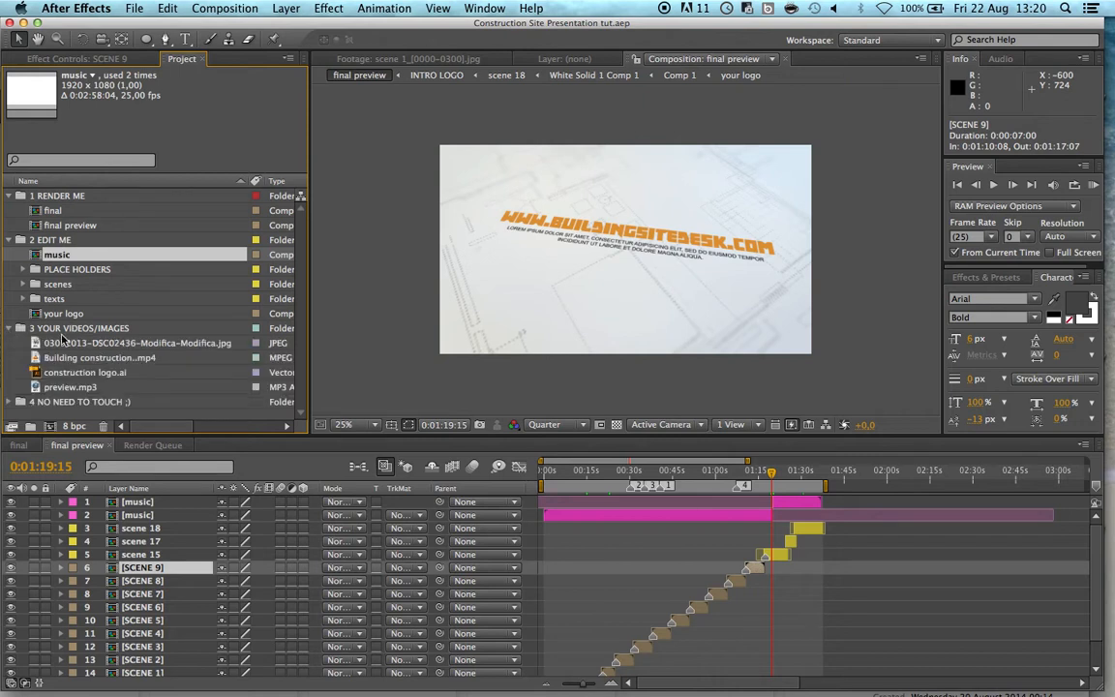
{"action": "double_click", "coordinate": [75, 256]}
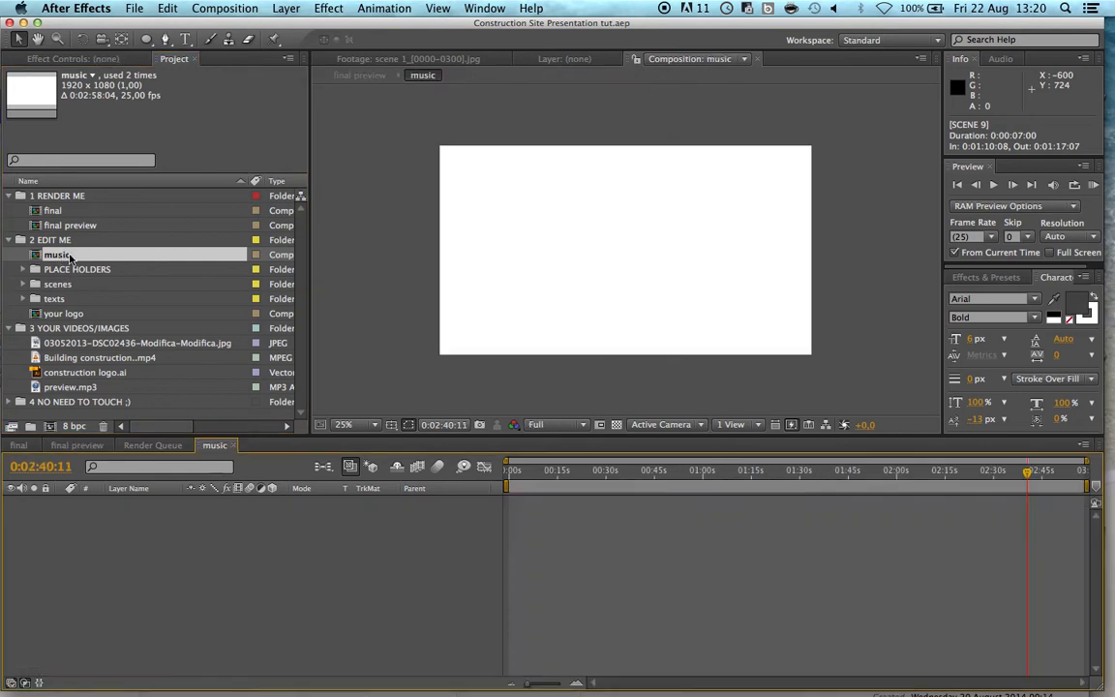
Add preview.mp3 to the music composition, then inspect the final preview composition at 0:01:23:23
{"action": "left_click_drag", "start_coordinate": [68, 387], "coordinate": [890, 640]}
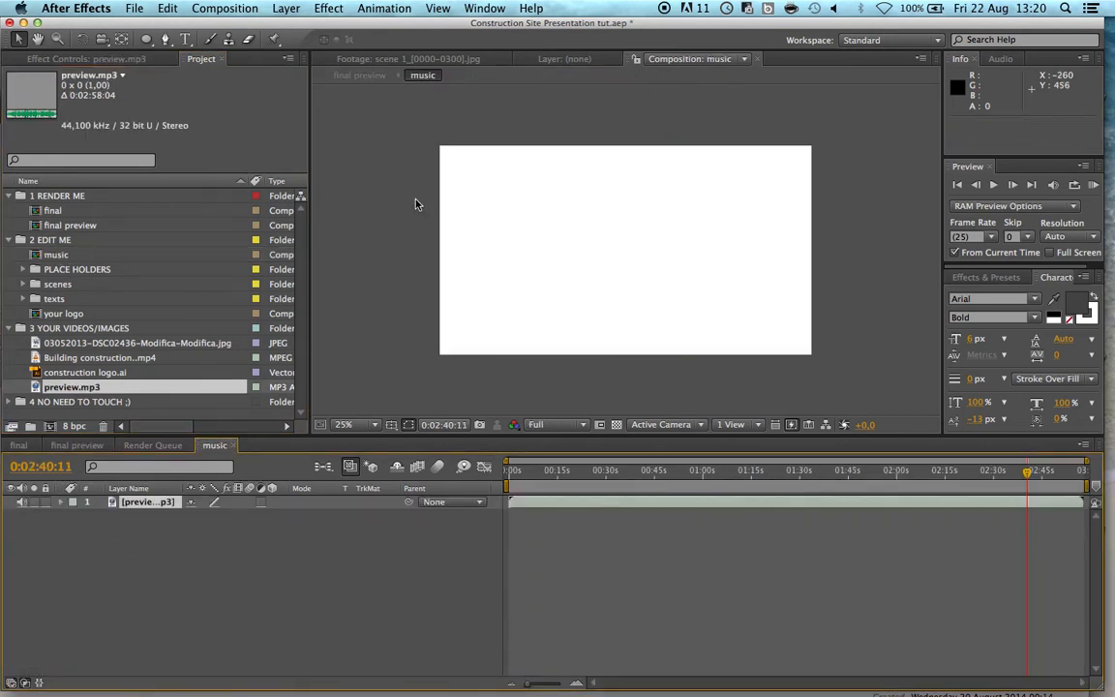
{"action": "double_click", "coordinate": [145, 224]}
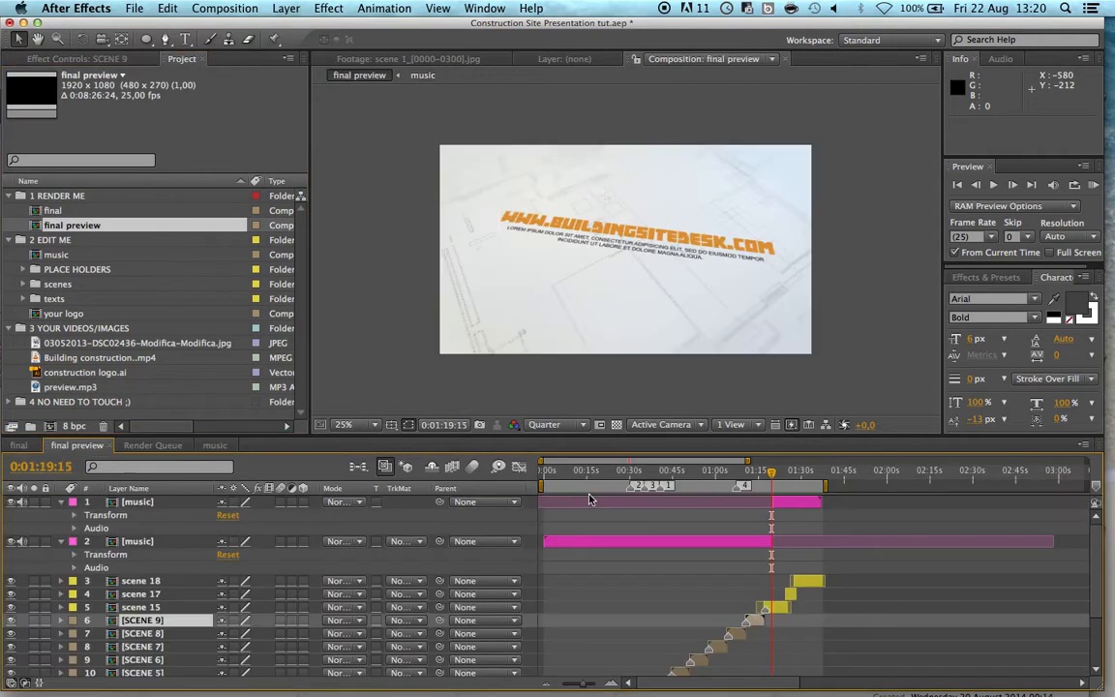
{"action": "left_click", "coordinate": [782, 479]}
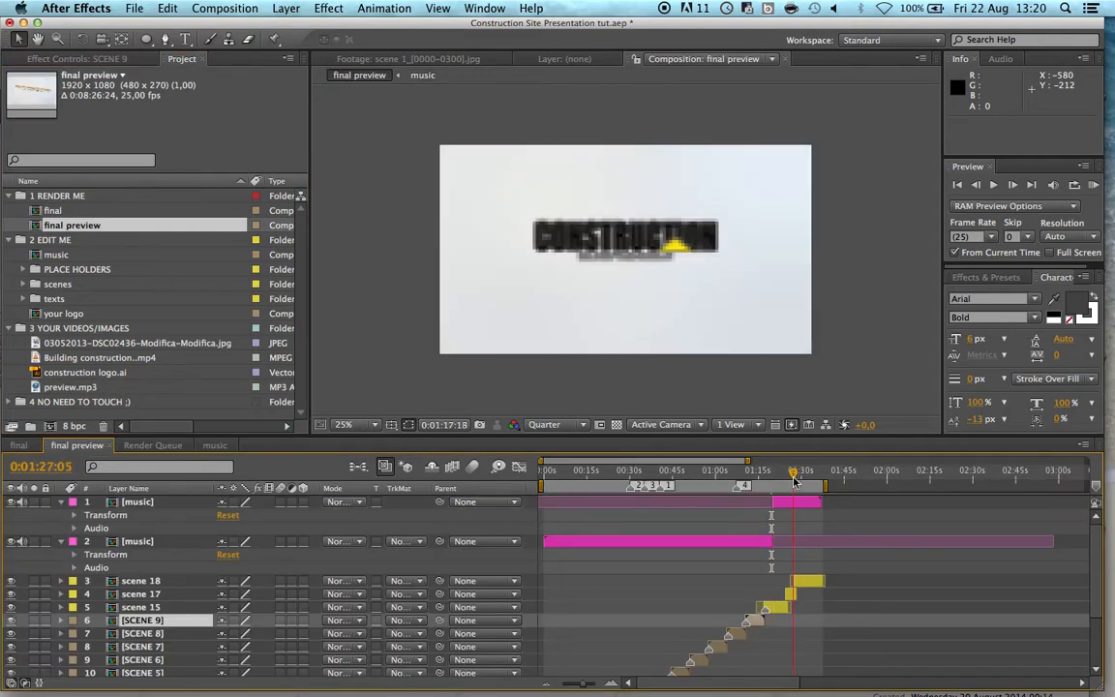
{"action": "left_click_drag", "start_coordinate": [779, 476], "coordinate": [782, 478]}
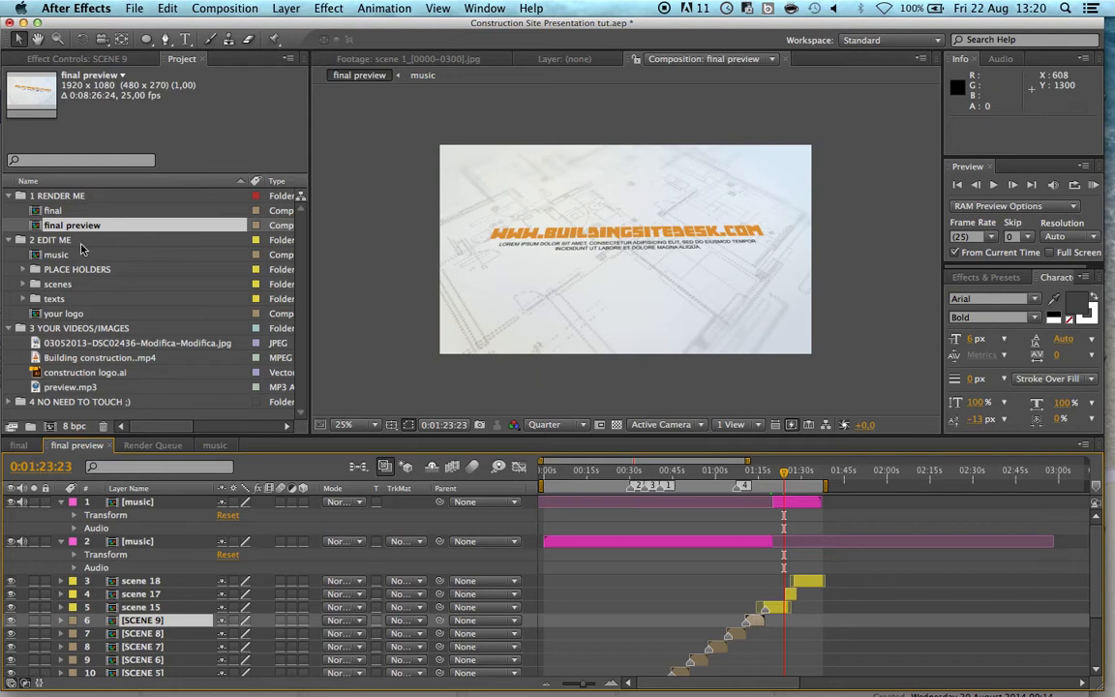
Add preview.mp3 as the top layer of the final composition and go to 0:03:00:20, near the end of the track
{"action": "double_click", "coordinate": [58, 212]}
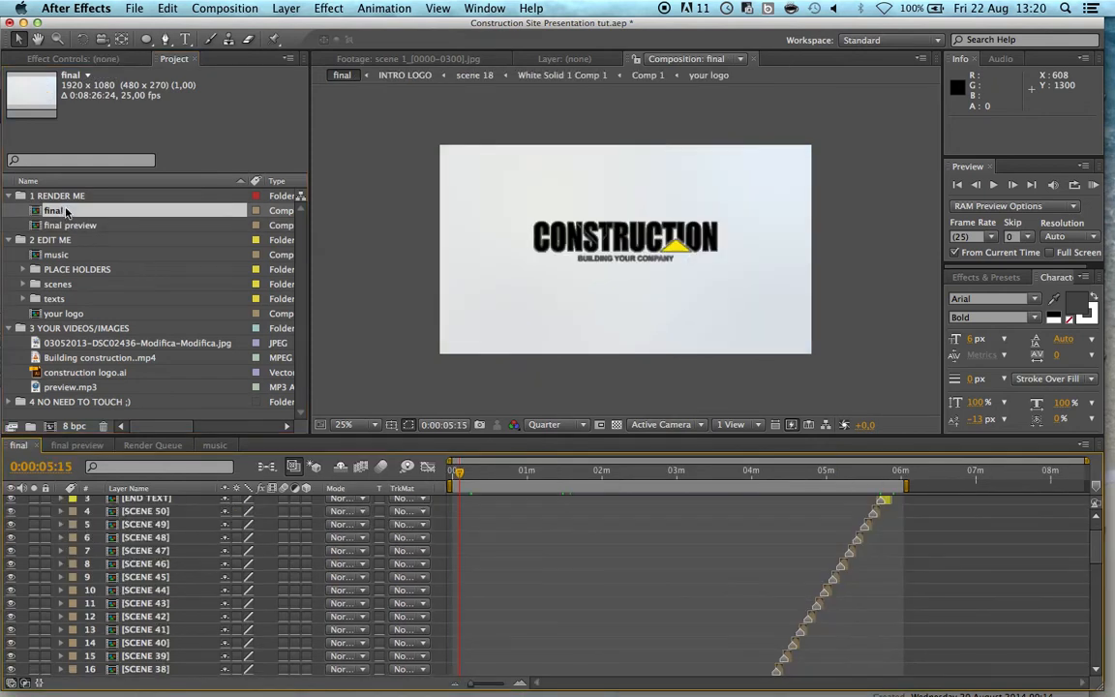
{"action": "left_click_drag", "start_coordinate": [73, 387], "coordinate": [498, 507]}
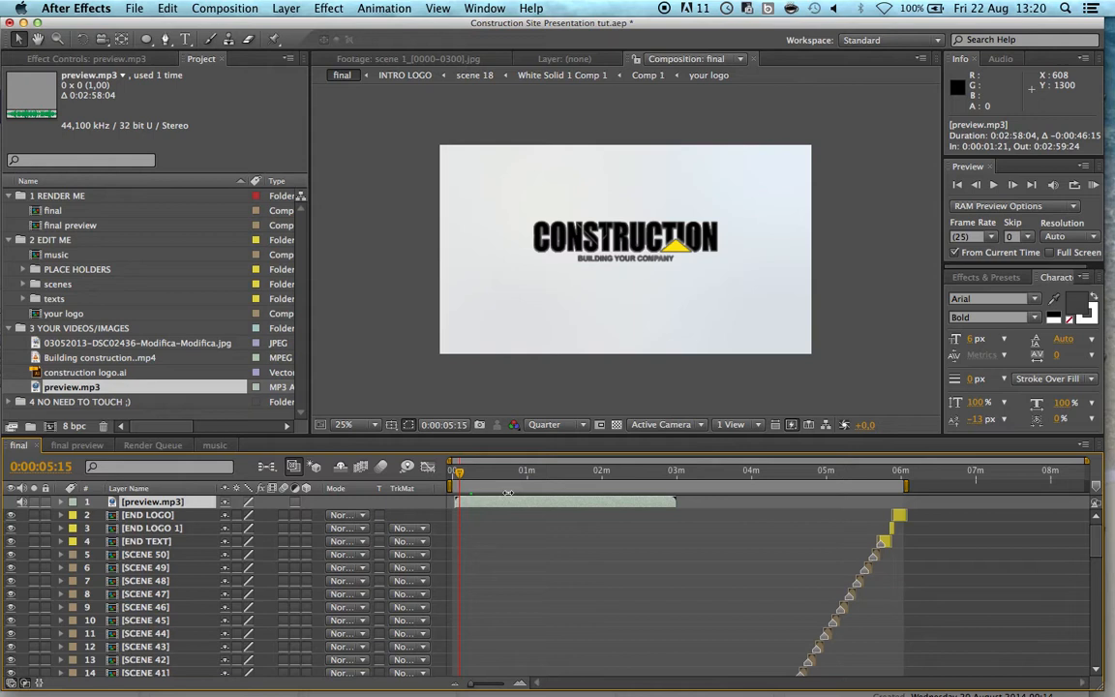
{"action": "left_click", "coordinate": [677, 473]}
{"action": "left_click", "coordinate": [673, 473]}
{"action": "left_click", "coordinate": [678, 473]}
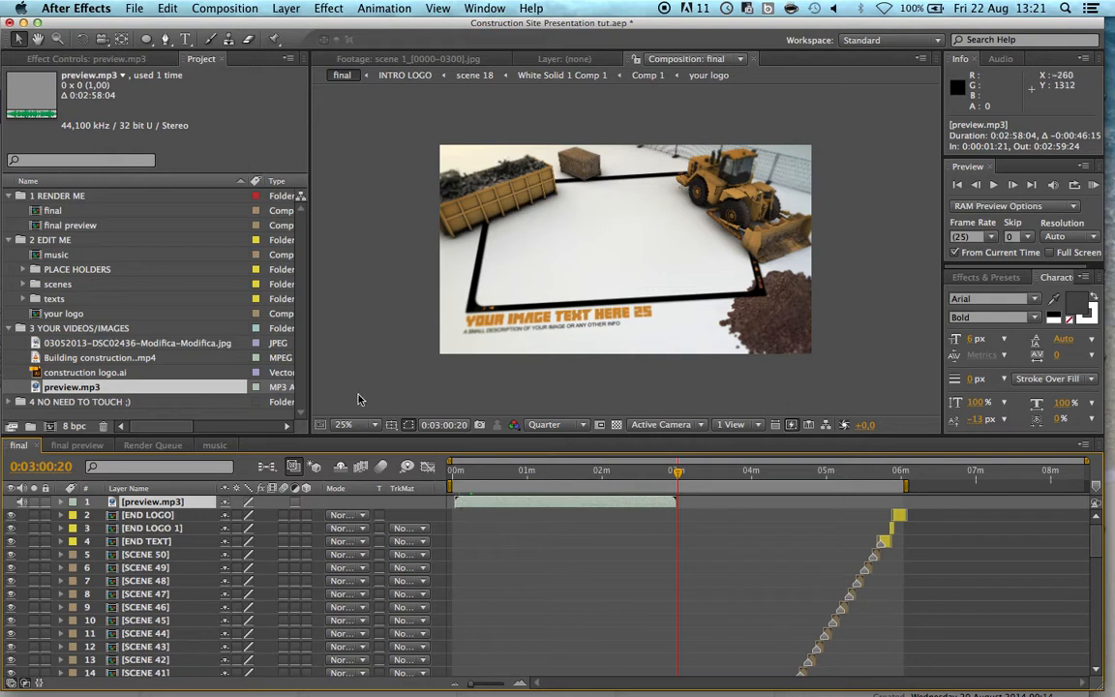
Review preview.mp3 in the music composition and the two music layers in the final preview composition
{"action": "left_click", "coordinate": [57, 255]}
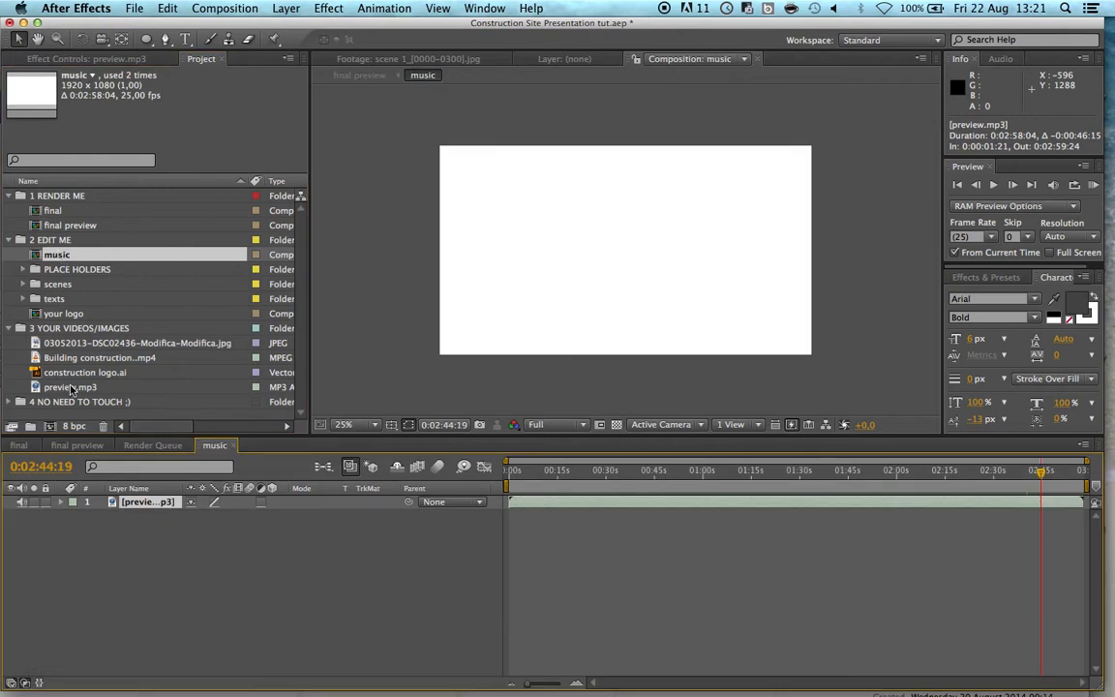
{"action": "double_click", "coordinate": [75, 227]}
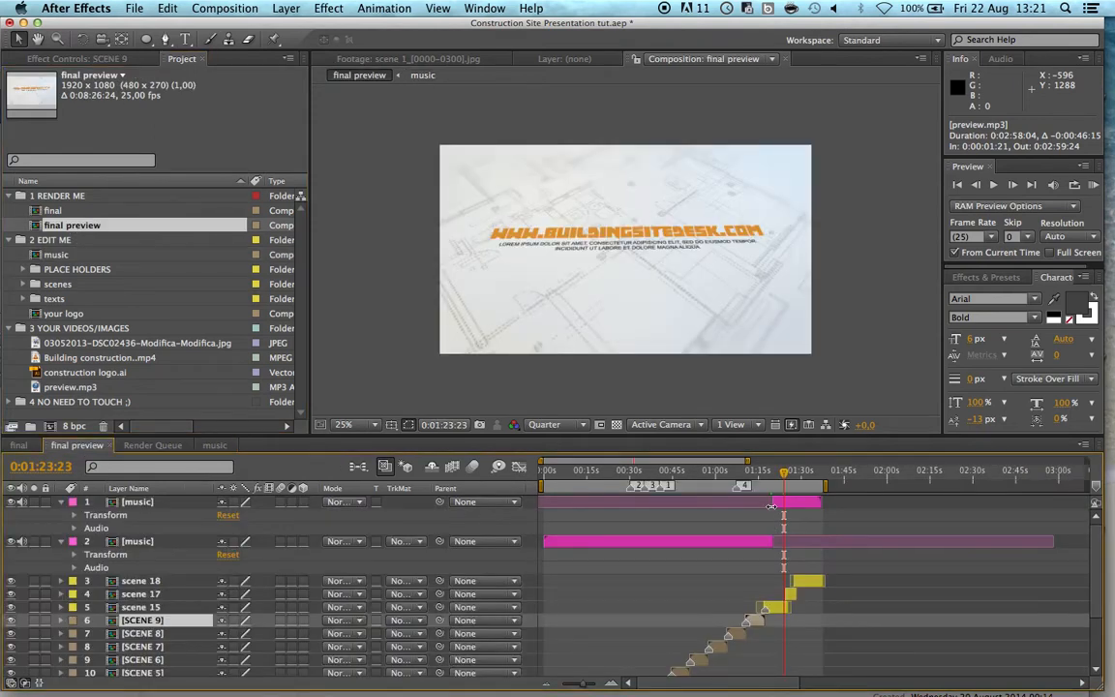
{"action": "double_click", "coordinate": [58, 255]}
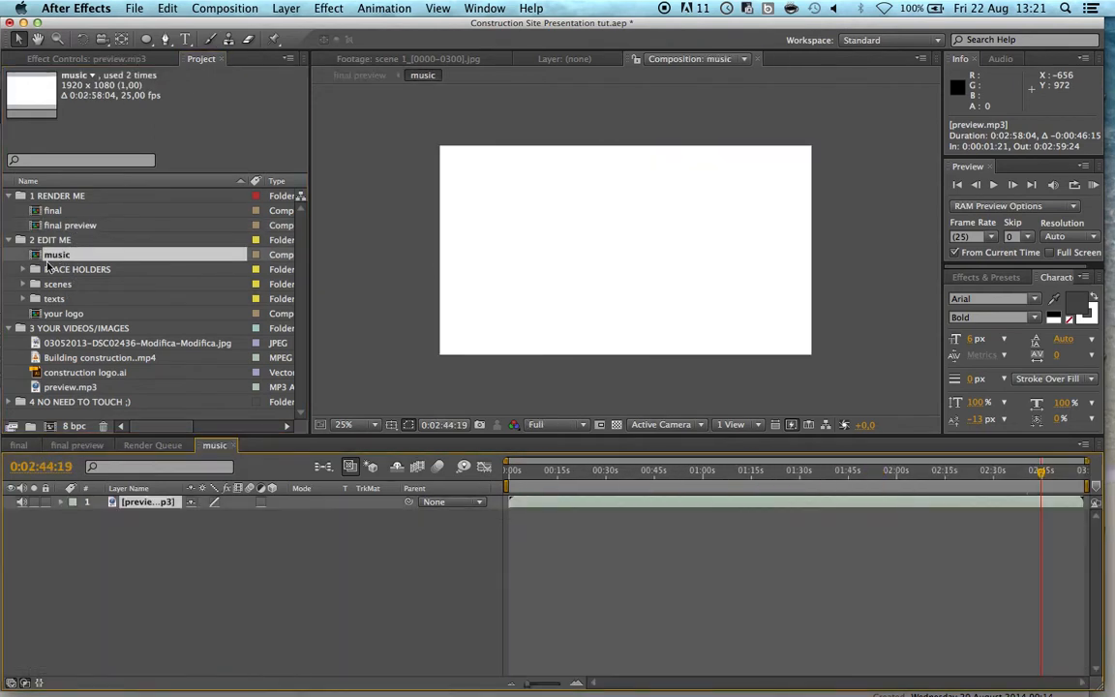
{"action": "mouse_move", "coordinate": [70, 386]}
{"action": "left_mouse_down"}
{"action": "mouse_move", "coordinate": [87, 406]}
{"action": "mouse_move", "coordinate": [149, 596]}
{"action": "mouse_move", "coordinate": [187, 510]}
{"action": "mouse_move", "coordinate": [168, 523]}
{"action": "mouse_move", "coordinate": [103, 370]}
{"action": "mouse_move", "coordinate": [79, 387]}
{"action": "left_mouse_up"}
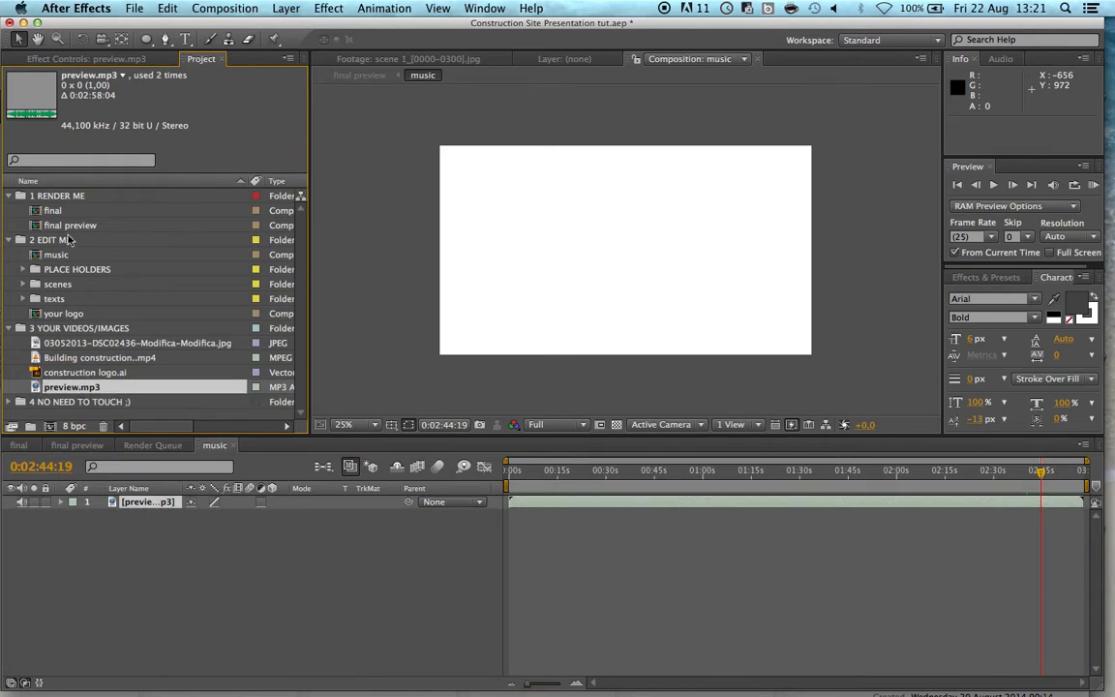
{"action": "left_click", "coordinate": [72, 227]}
{"action": "double_click", "coordinate": [73, 225]}
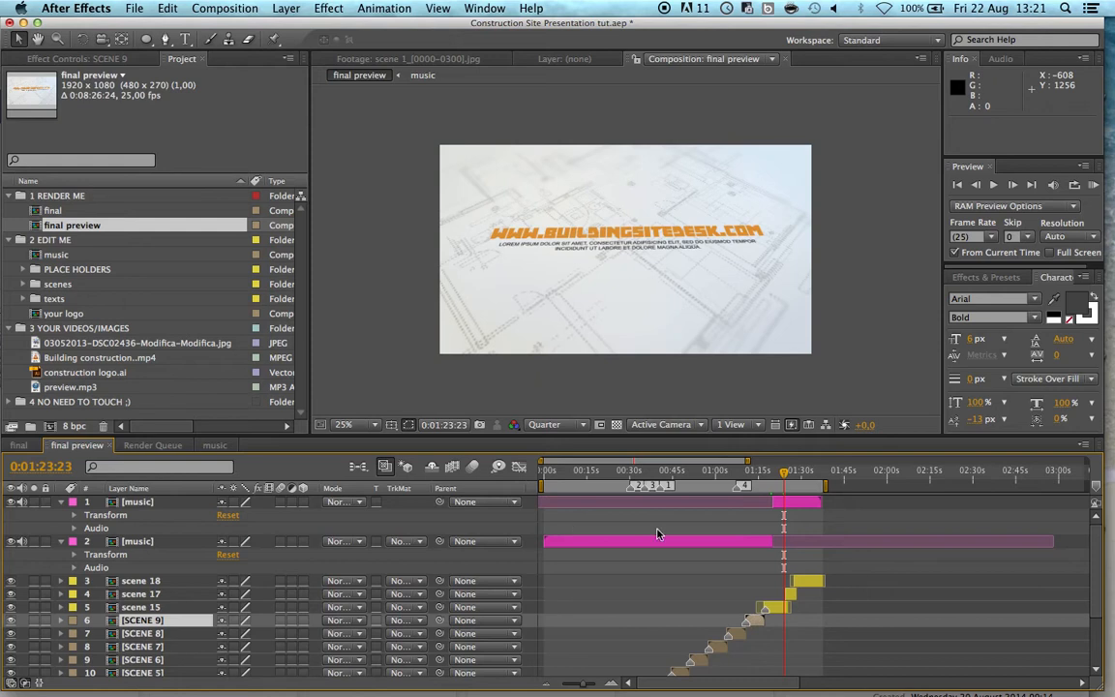
Expand the PLACE HOLDERS folder and inspect SCENE 2 from the final preview at 0:00:26:20, returning to the final preview
{"action": "left_click", "coordinate": [56, 254]}
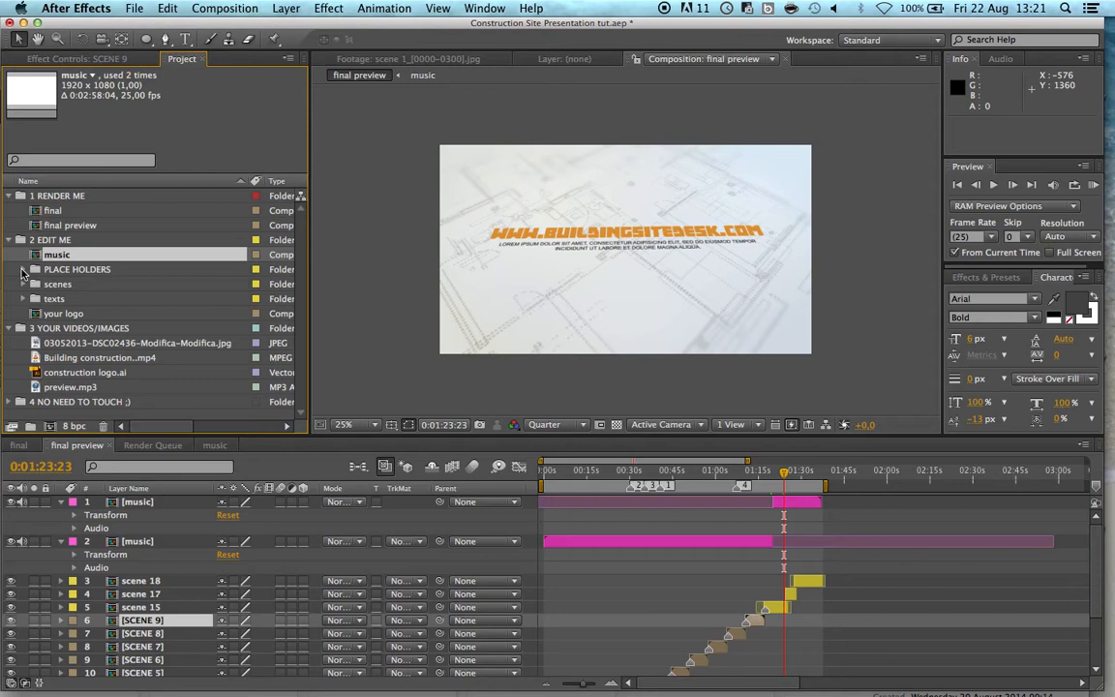
{"action": "left_click", "coordinate": [23, 270]}
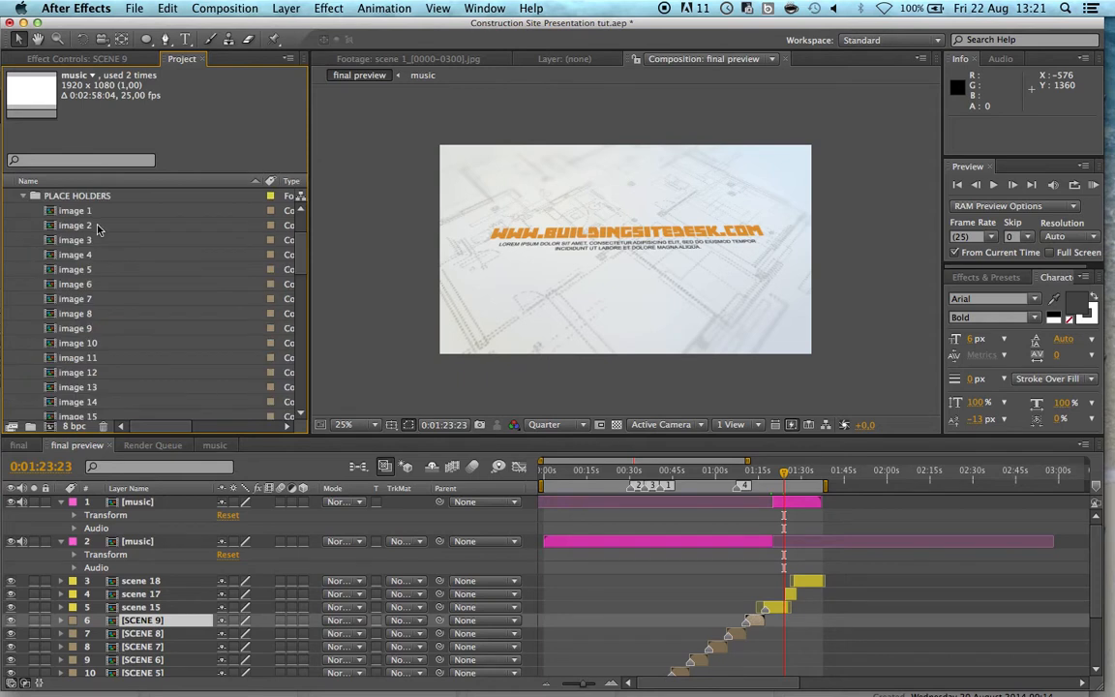
{"action": "scroll", "coordinate": [549, 501], "scroll_direction": "down", "scroll_amount": 5}
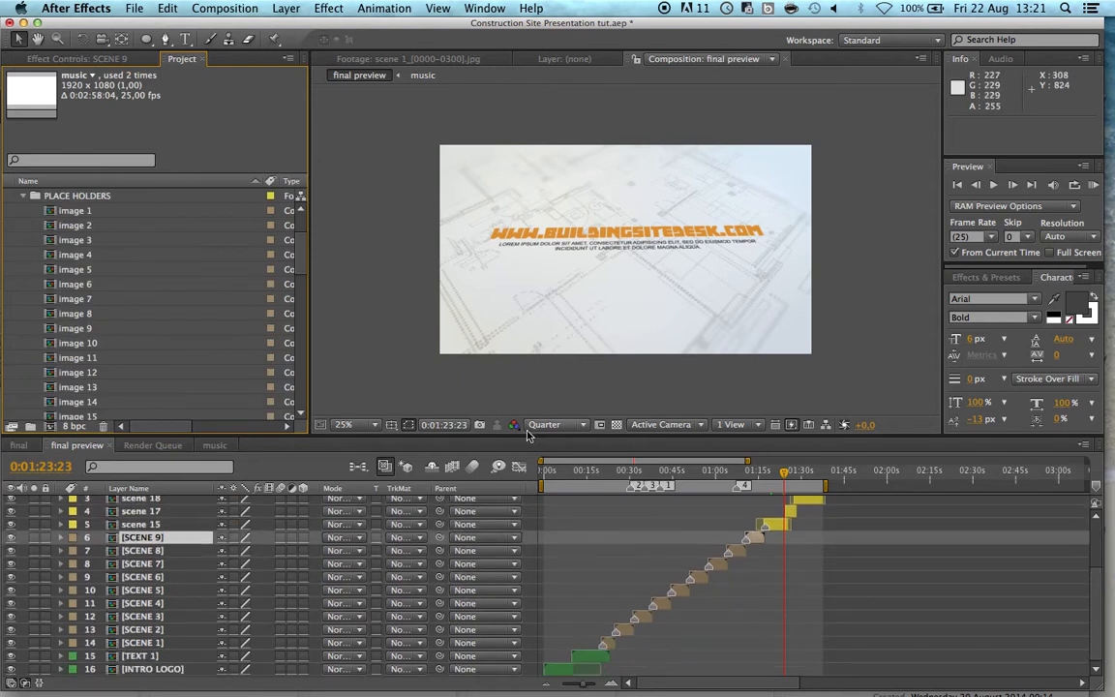
{"action": "left_click", "coordinate": [607, 472]}
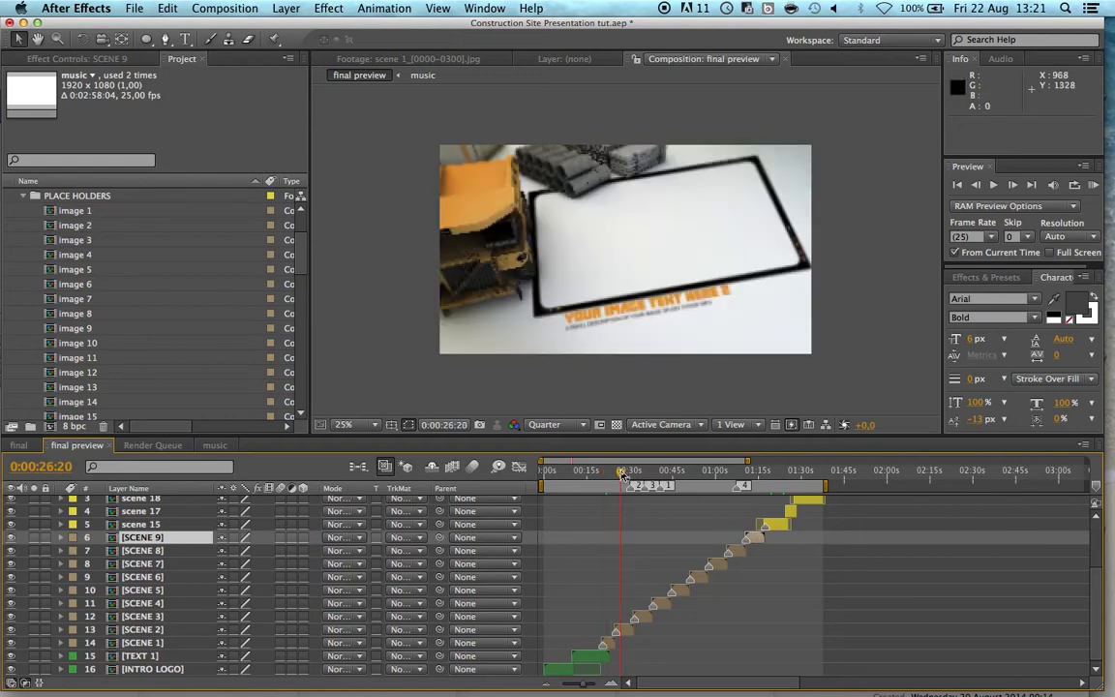
{"action": "double_click", "coordinate": [624, 630]}
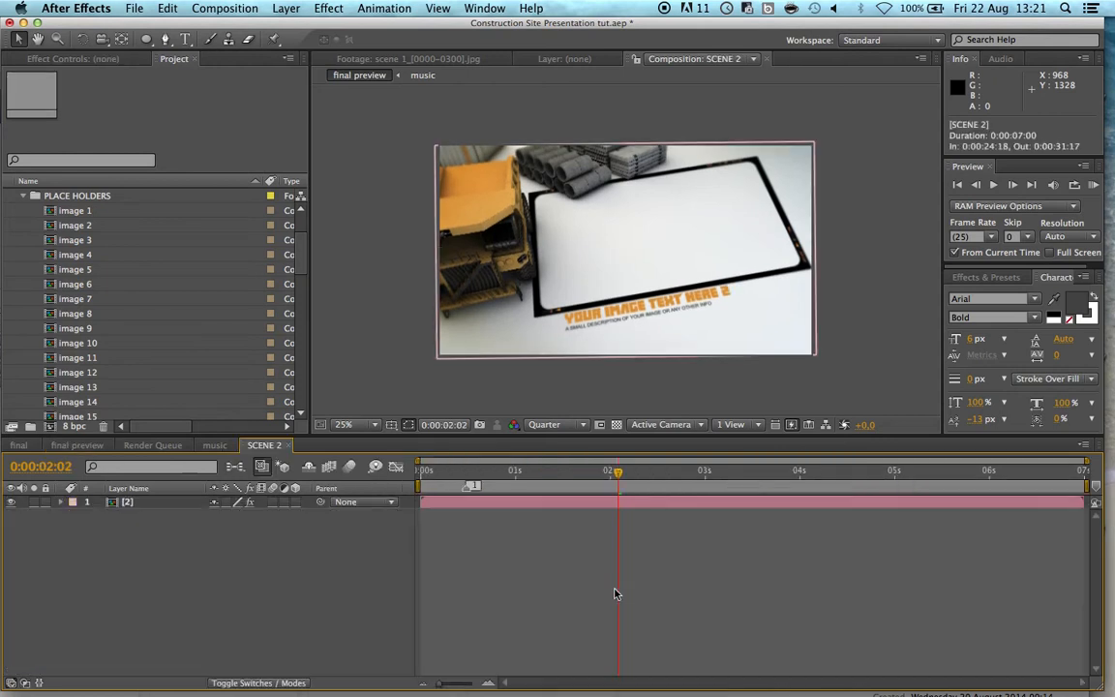
{"action": "left_click", "coordinate": [374, 78]}
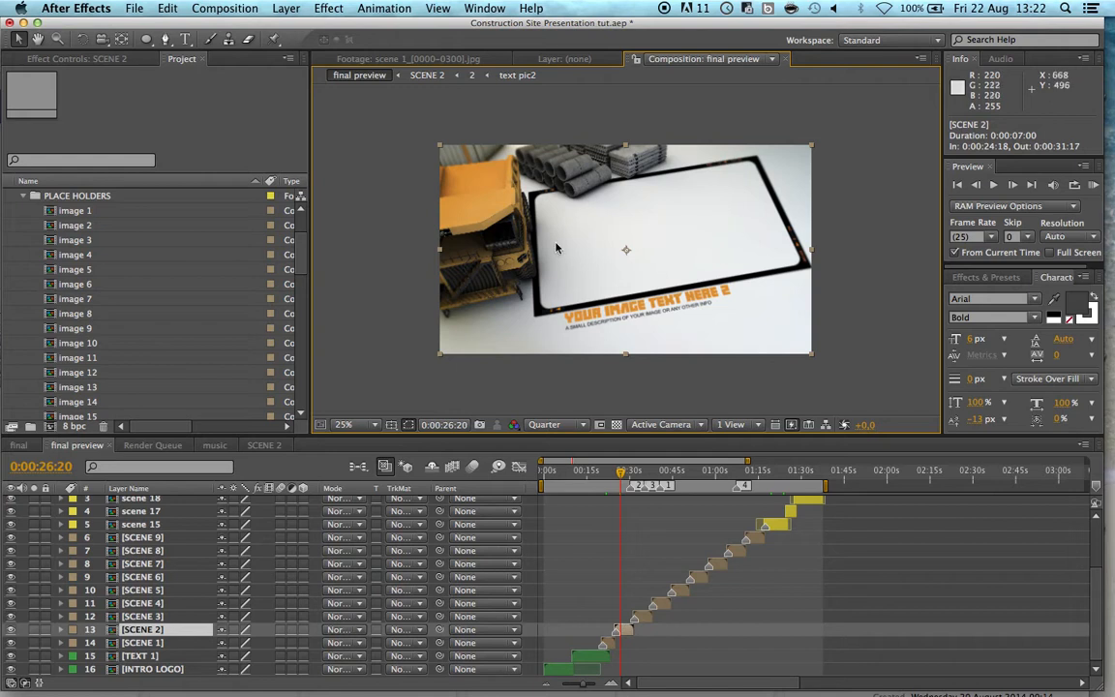
Select the SCENE 1 layer in the final preview and open its image 1 placeholder composition
{"action": "left_click", "coordinate": [92, 212]}
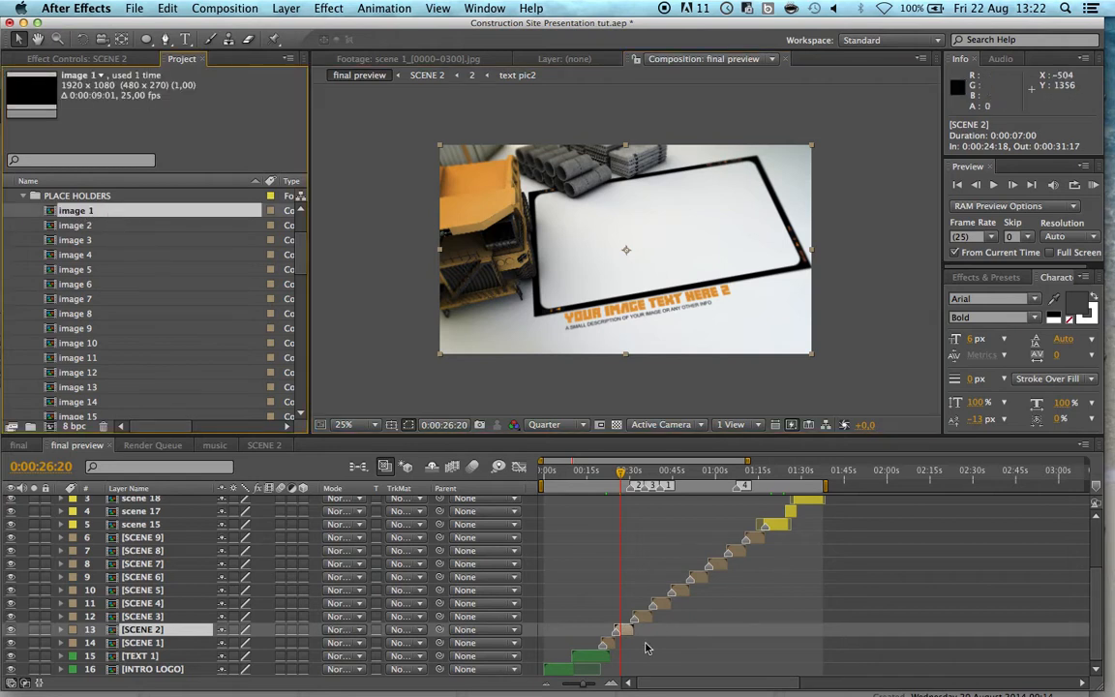
{"action": "left_click", "coordinate": [605, 647]}
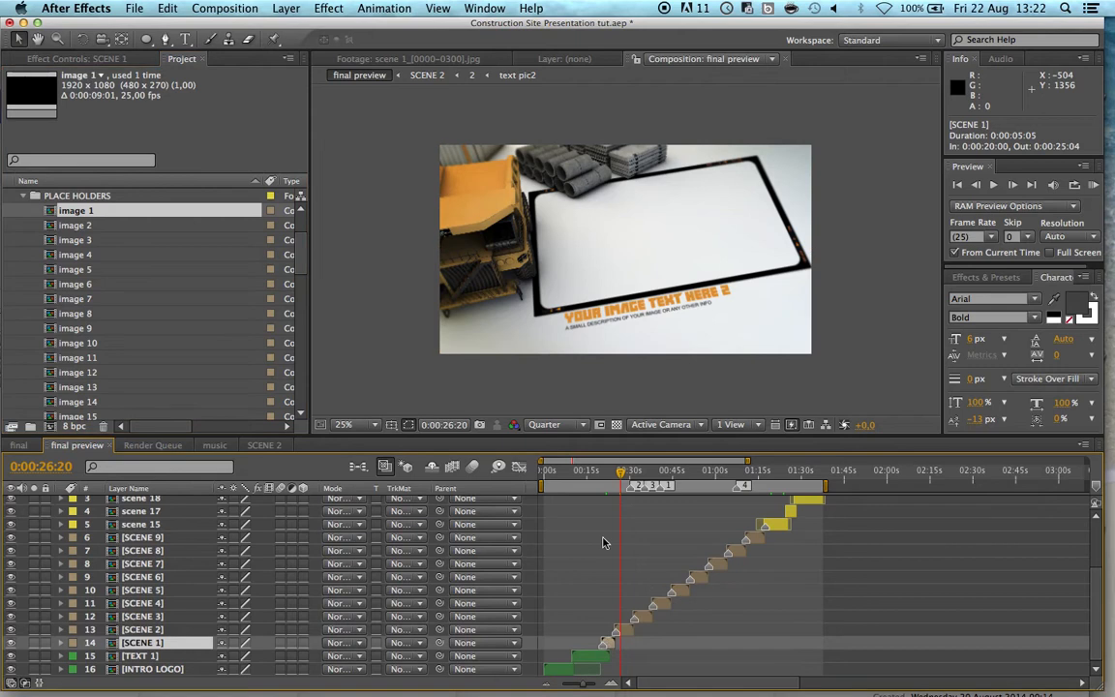
{"action": "scroll", "coordinate": [131, 281], "scroll_direction": "up", "scroll_amount": 3}
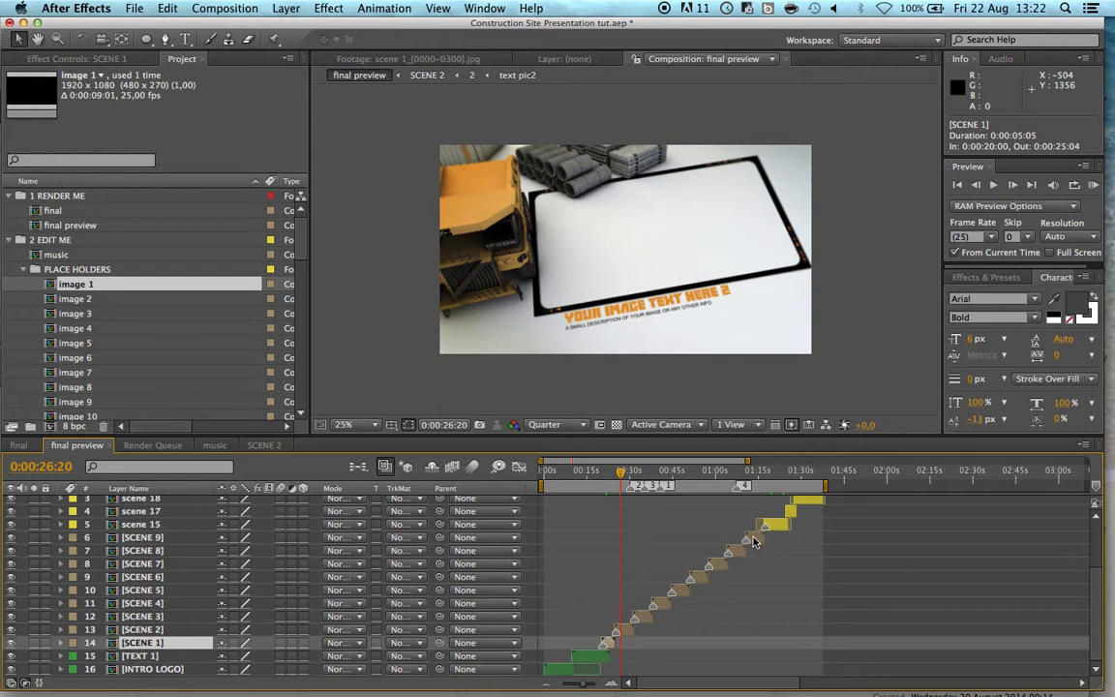
{"action": "double_click", "coordinate": [101, 286]}
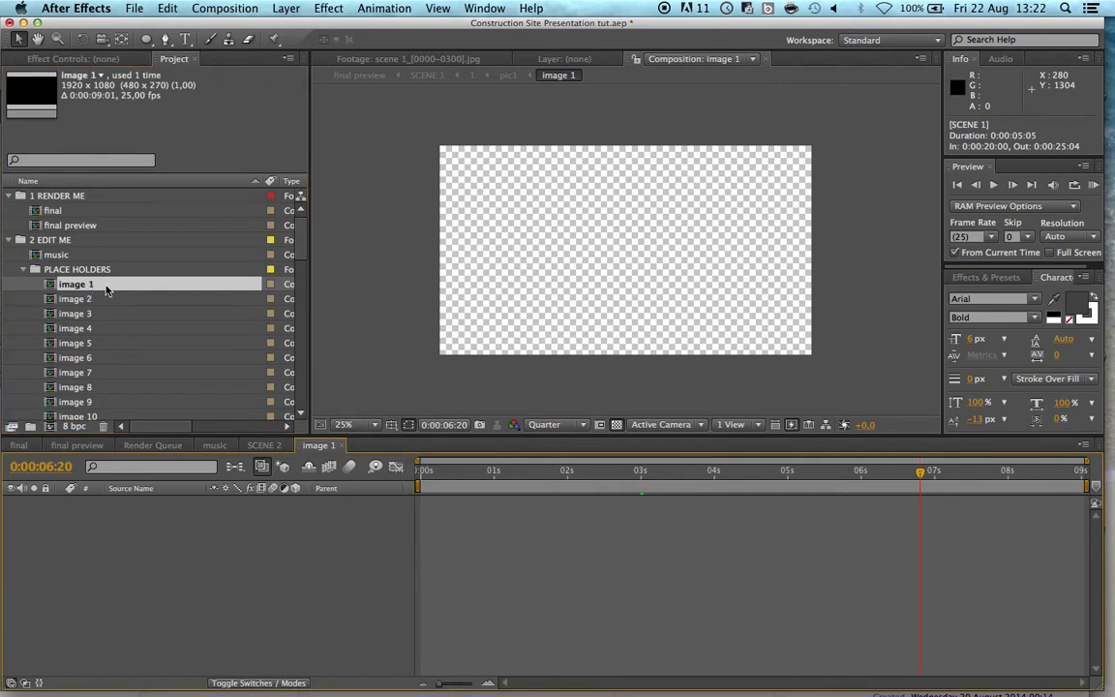
Collapse the 1 RENDER ME and 2 EDIT ME folders, leaving the contents of 3 YOUR VIDEOS/IMAGES expanded
{"action": "scroll", "coordinate": [106, 309], "scroll_direction": "down", "scroll_amount": 15}
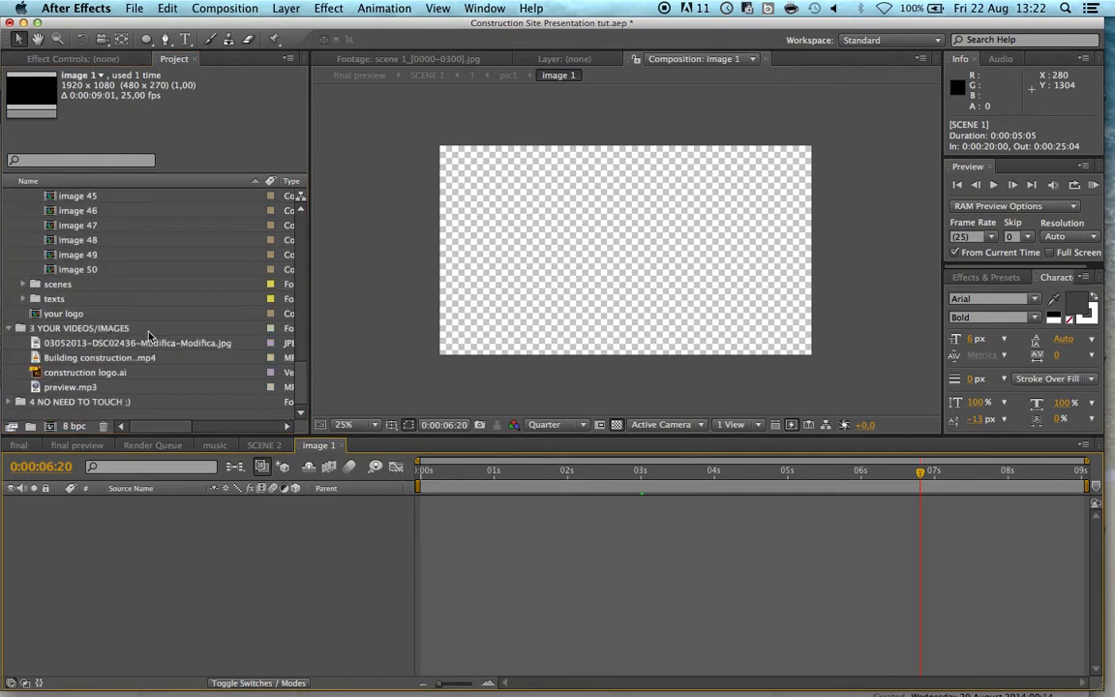
{"action": "left_click", "coordinate": [77, 329]}
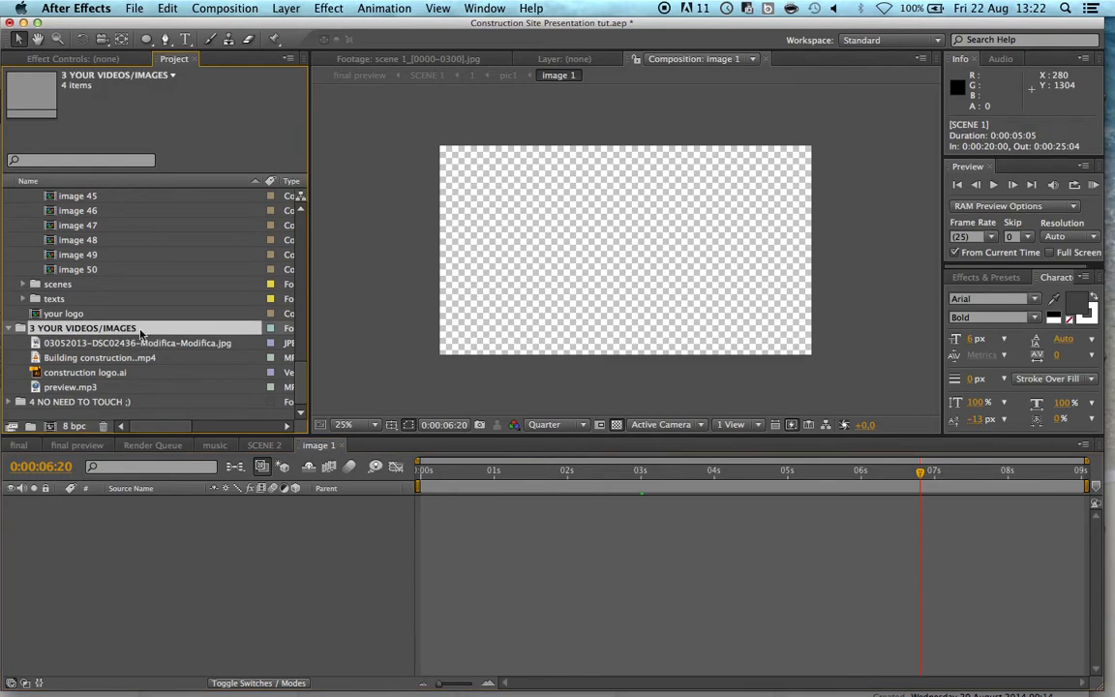
{"action": "scroll", "coordinate": [121, 315], "scroll_direction": "up", "scroll_amount": 15}
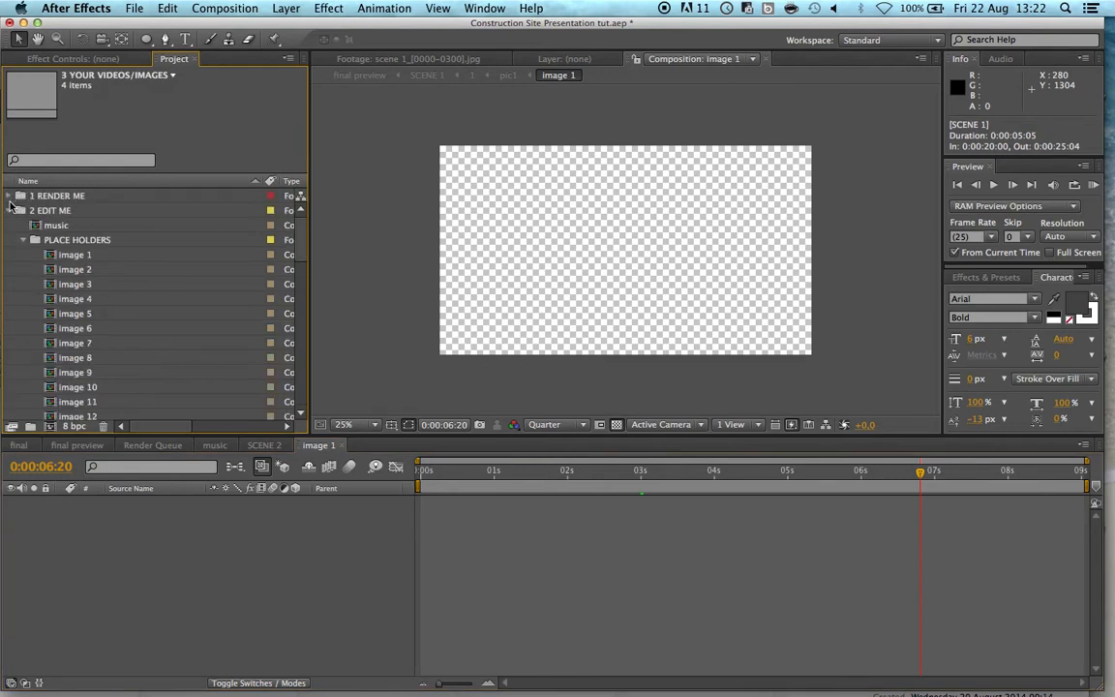
{"action": "left_click", "coordinate": [12, 210]}
{"action": "left_click", "coordinate": [9, 226]}
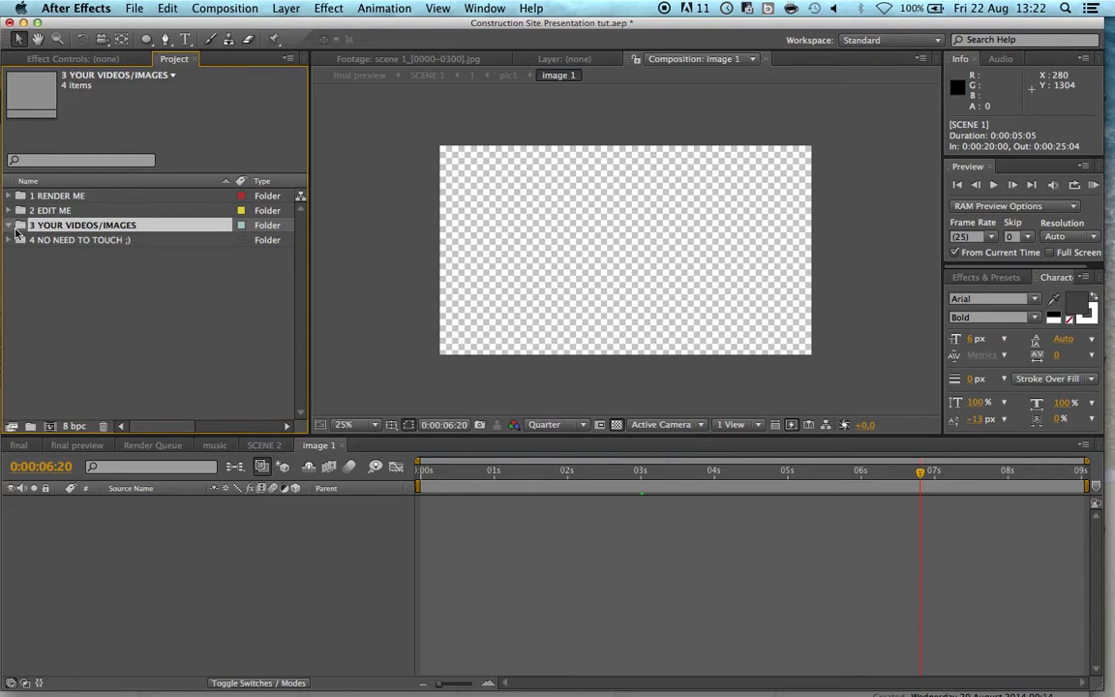
{"action": "left_click", "coordinate": [10, 225]}
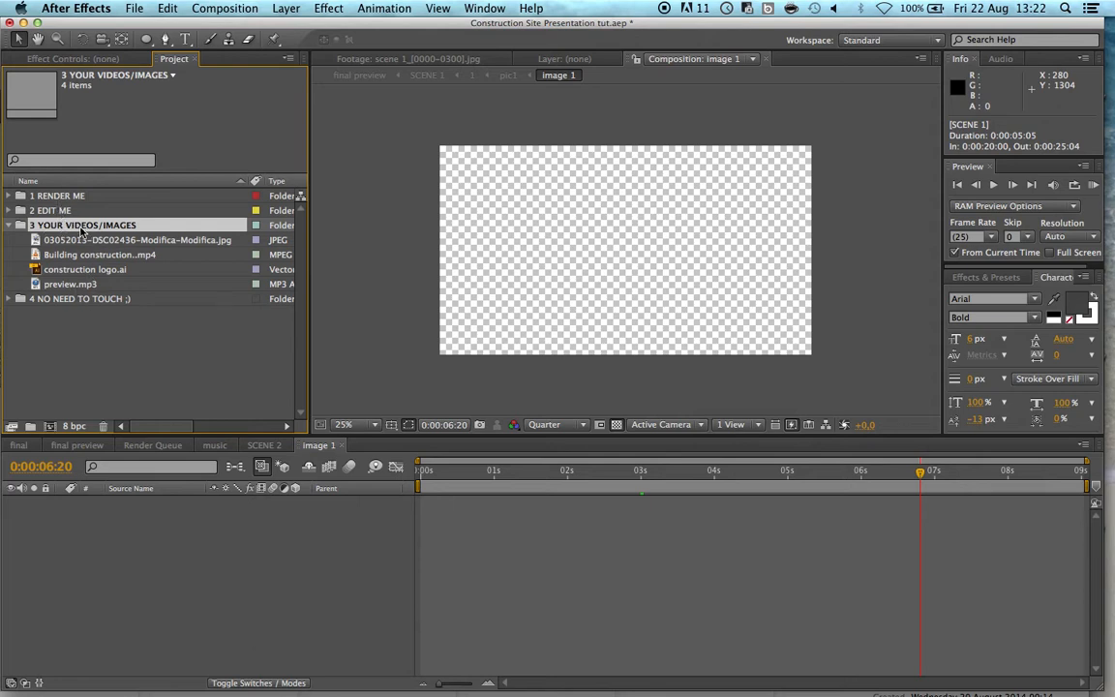
Add 03052013-DSC02436-Modifica-Modifica.jpg to the image 1 composition and scale it to 328% to cover the frame
{"action": "left_click", "coordinate": [95, 239]}
{"action": "left_click_drag", "start_coordinate": [87, 242], "coordinate": [145, 513]}
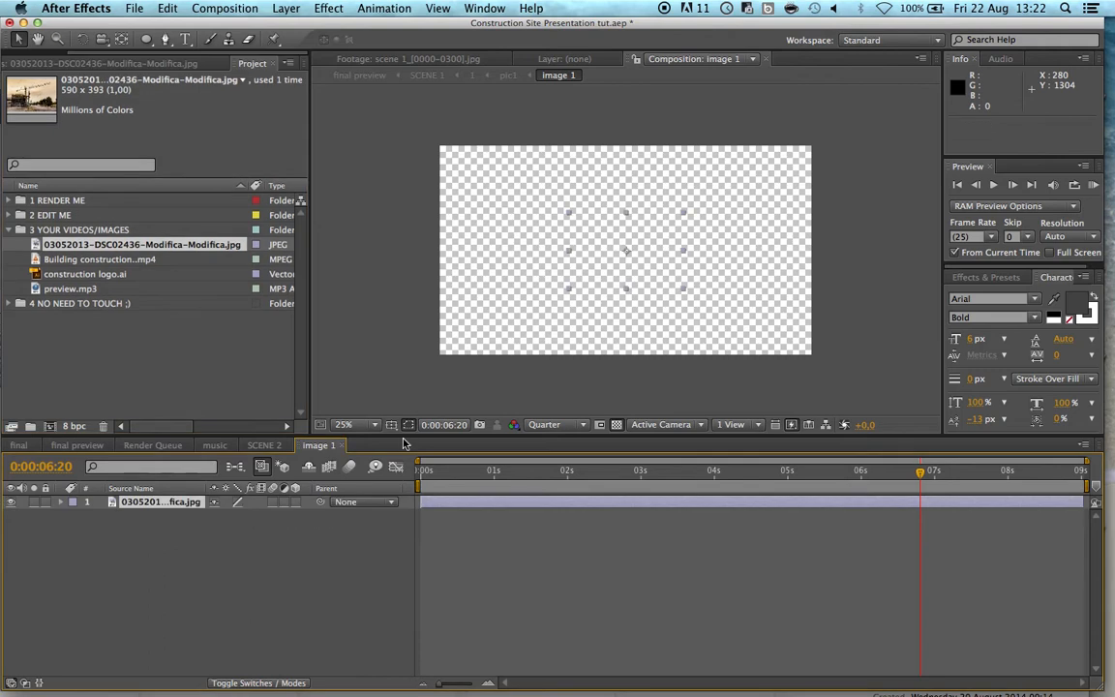
{"action": "left_click", "coordinate": [688, 293]}
{"action": "left_click_drag", "start_coordinate": [688, 292], "coordinate": [849, 378]}
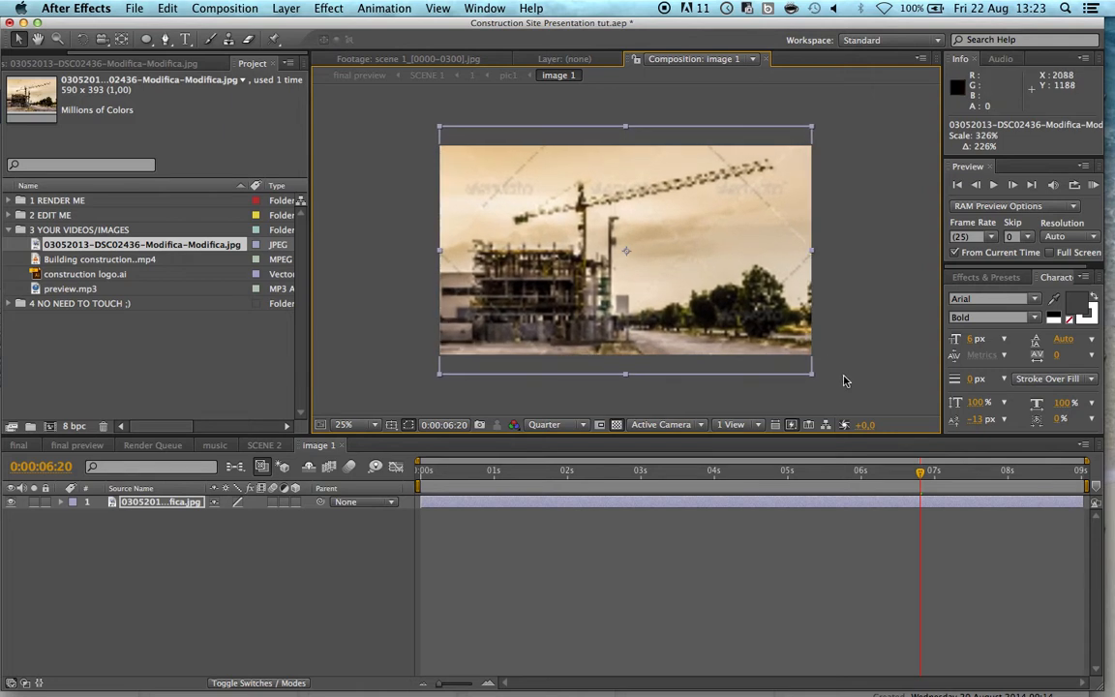
{"action": "left_click_drag", "start_coordinate": [813, 378], "coordinate": [842, 380]}
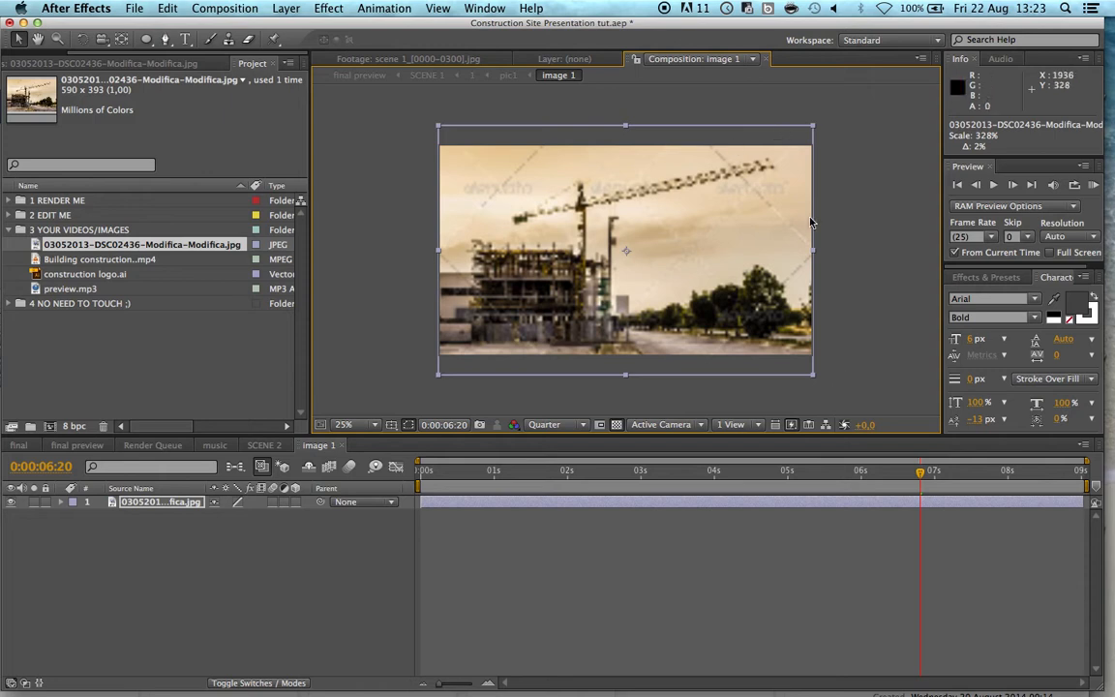
Add Building construction..mp4 below the photo layer in image 1, hide the photo and preview the clip at 0:00:00:01
{"action": "left_click", "coordinate": [81, 262]}
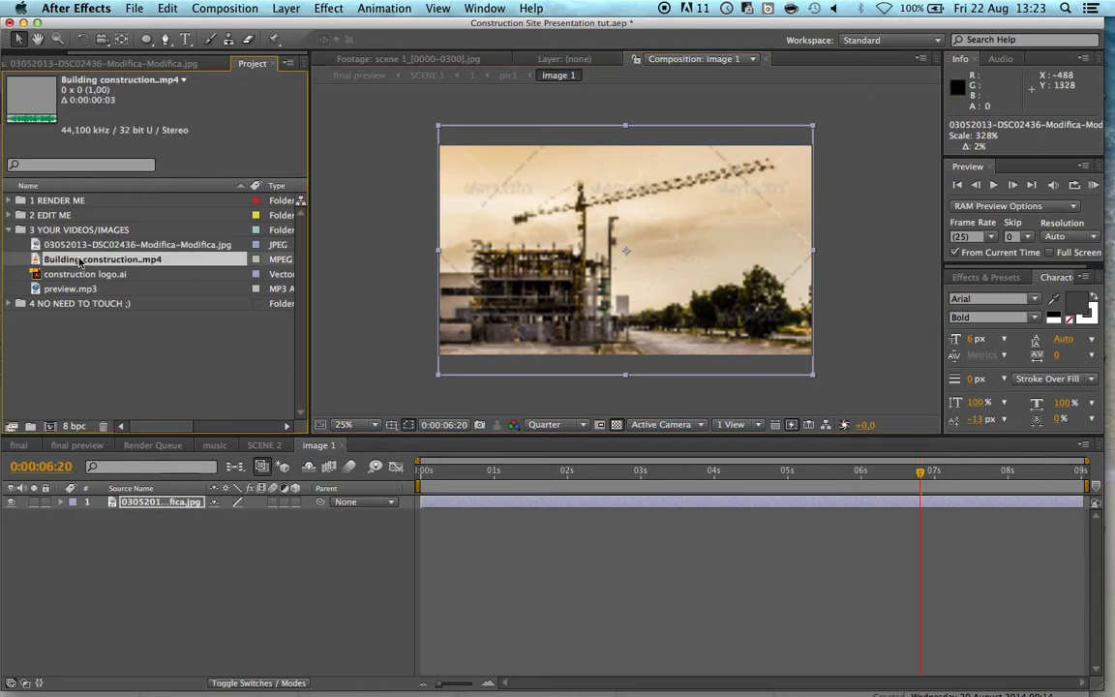
{"action": "left_click_drag", "start_coordinate": [112, 263], "coordinate": [58, 505]}
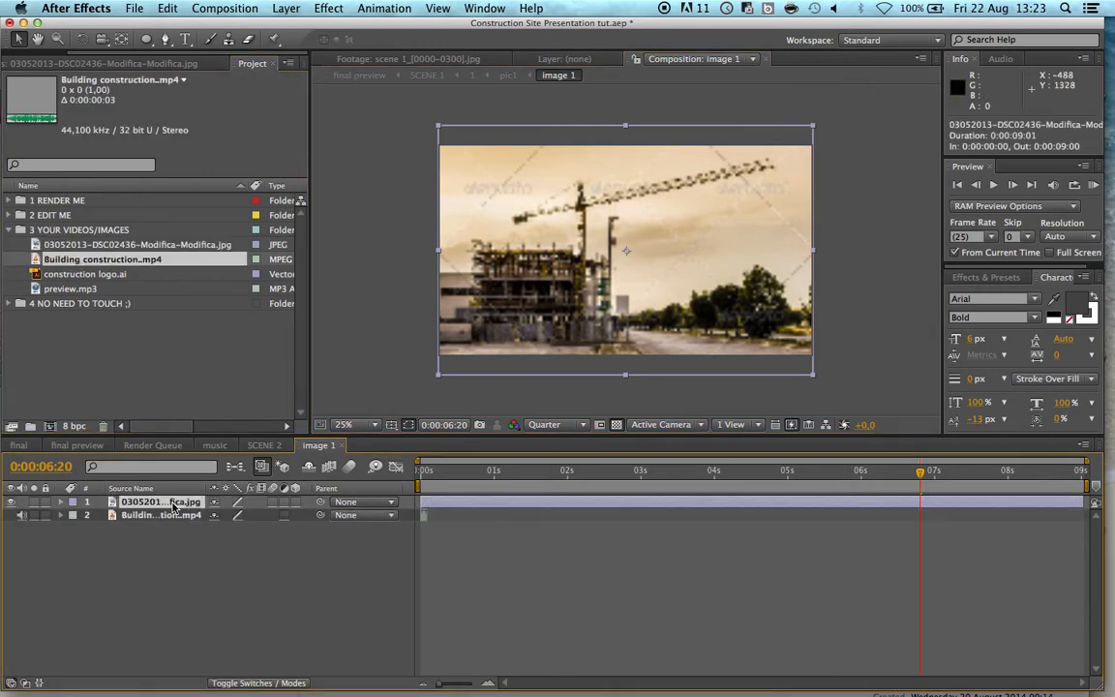
{"action": "left_click", "coordinate": [11, 501]}
{"action": "left_click", "coordinate": [159, 515]}
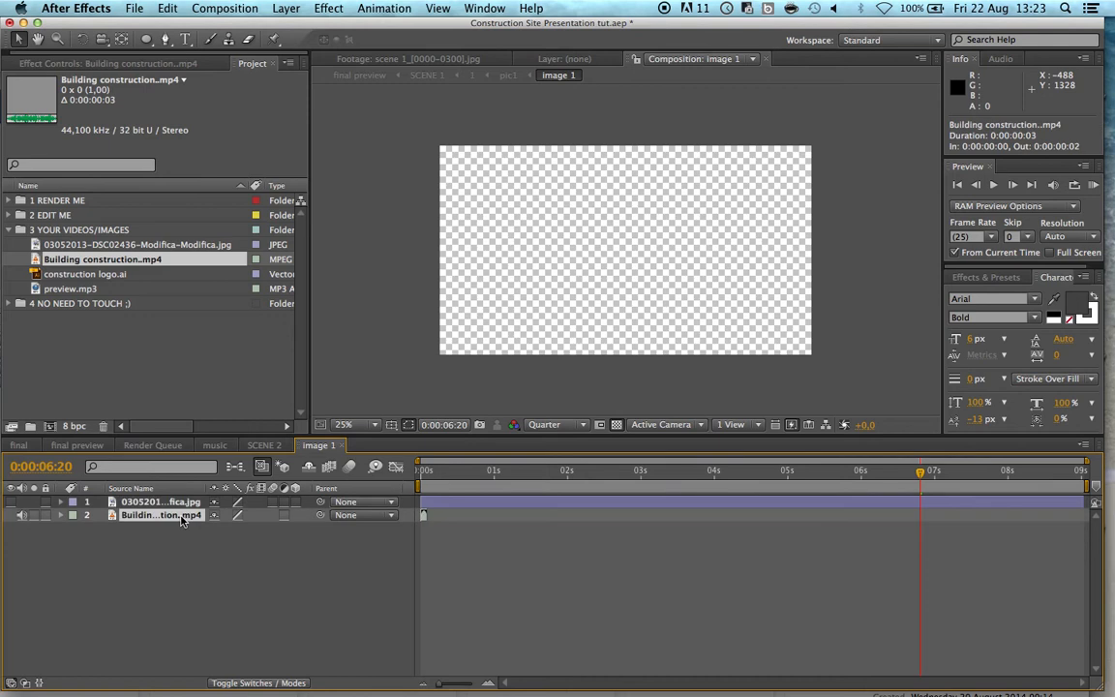
{"action": "left_click", "coordinate": [423, 471]}
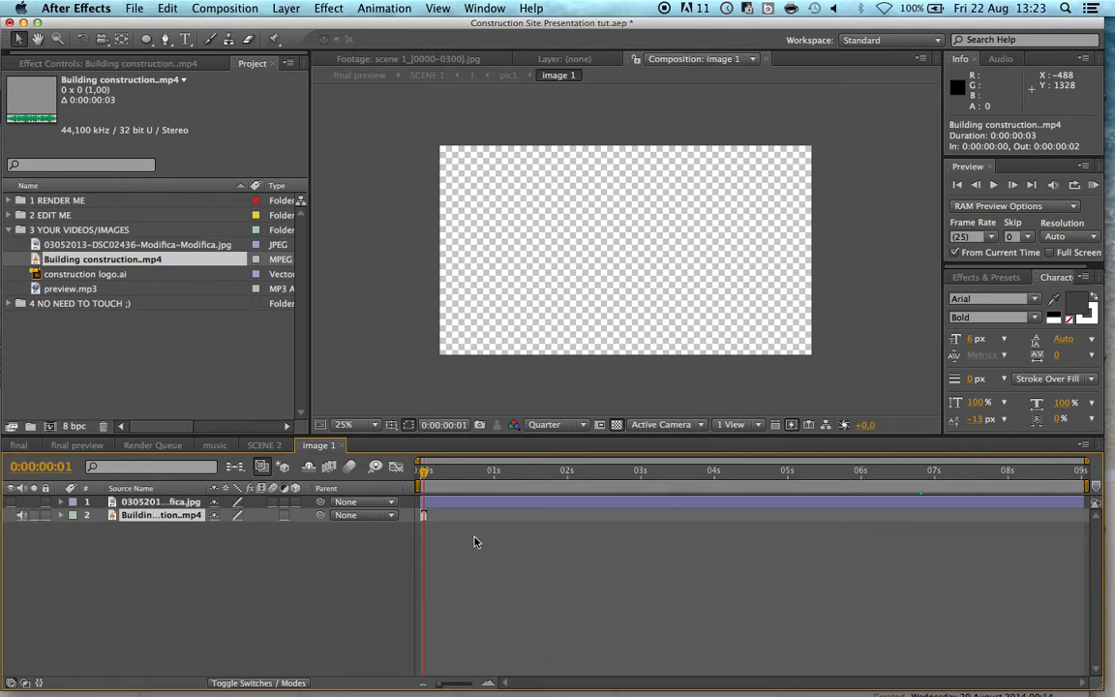
Add a second copy of 03052013-DSC02436-Modifica-Modifica.jpg at the top of image 1 and scale it to 328.9% to fill the frame
{"action": "left_click_drag", "start_coordinate": [135, 245], "coordinate": [183, 503]}
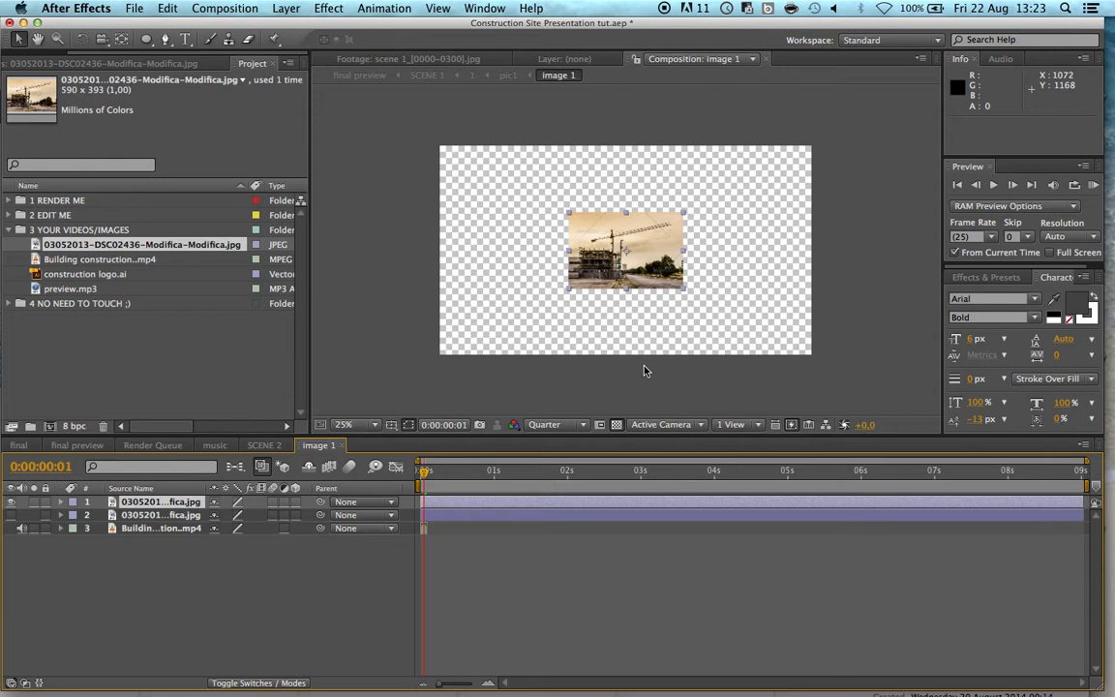
{"action": "left_click_drag", "start_coordinate": [682, 290], "coordinate": [813, 374]}
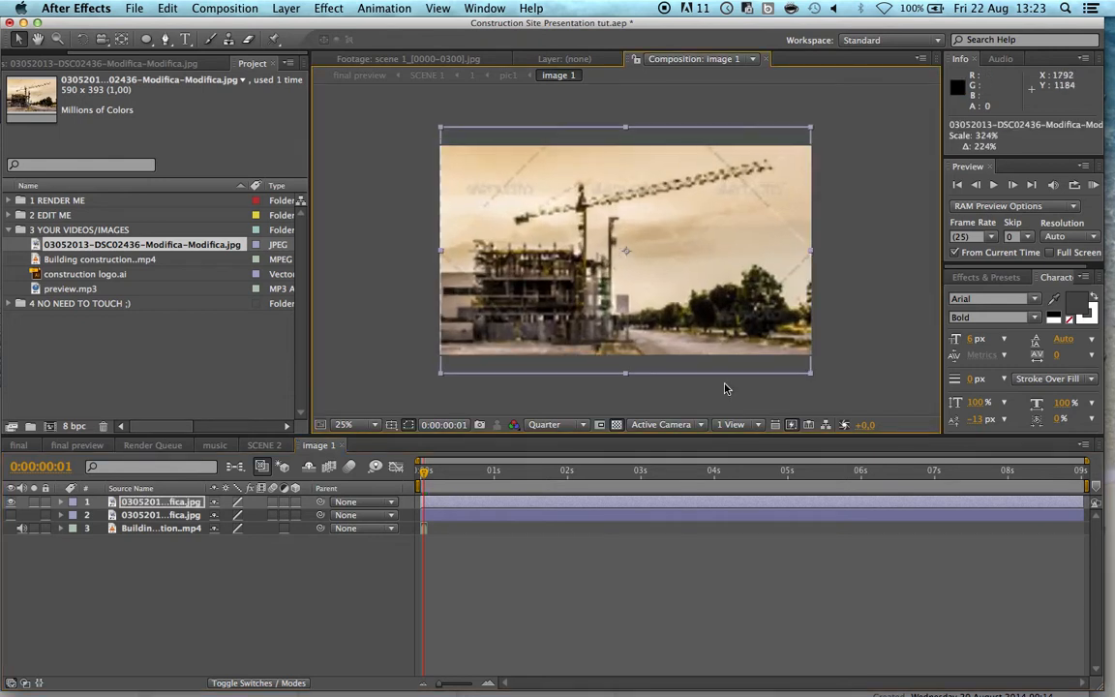
{"action": "key", "text": "s"}
{"action": "mouse_move", "coordinate": [235, 516]}
{"action": "left_mouse_down"}
{"action": "mouse_move", "coordinate": [219, 516]}
{"action": "mouse_move", "coordinate": [240, 515]}
{"action": "left_mouse_up"}
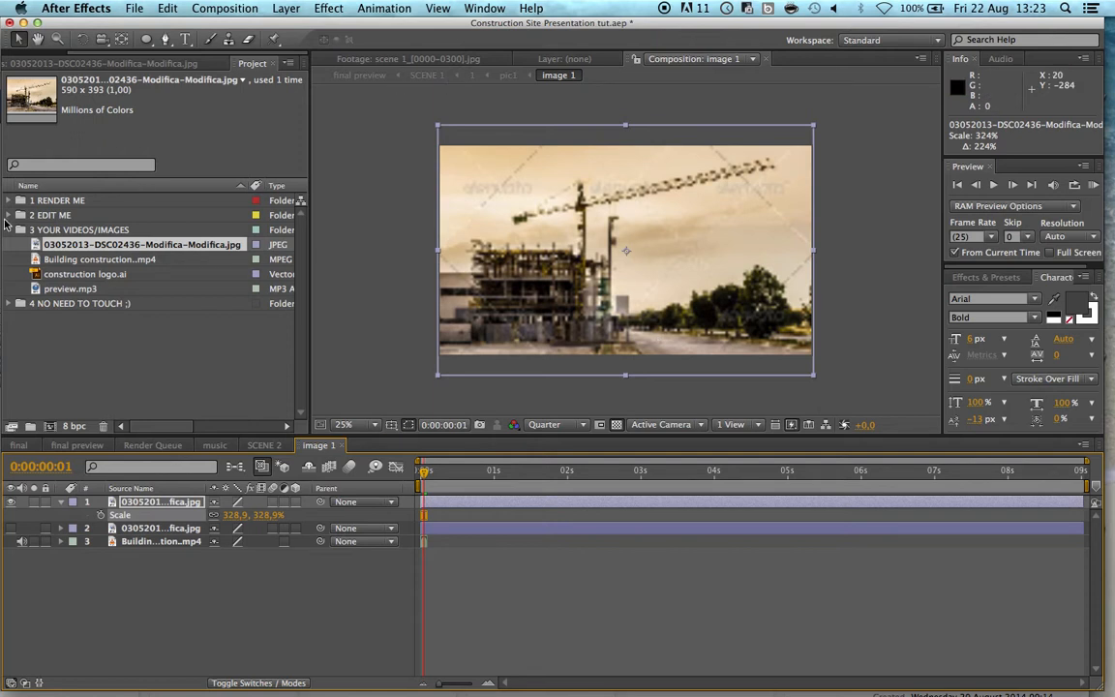
Go up to the SCENE 1 composition and preview the placed photo at 0:00:00:22
{"action": "left_click", "coordinate": [426, 75]}
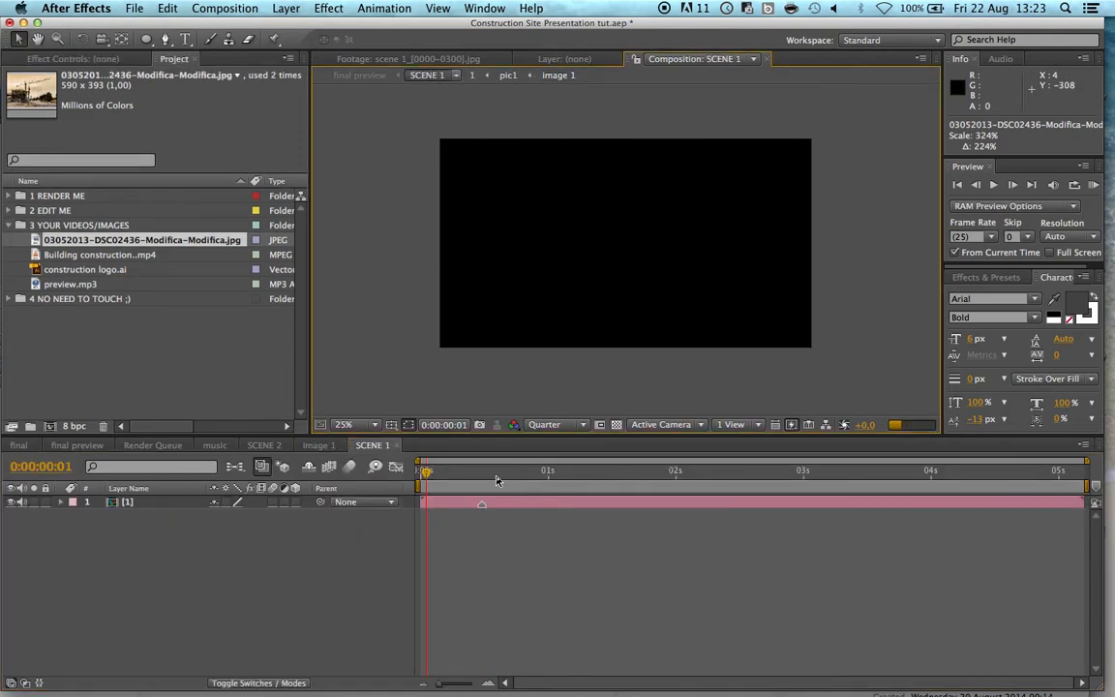
{"action": "left_click", "coordinate": [496, 476]}
{"action": "left_click_drag", "start_coordinate": [496, 481], "coordinate": [533, 476]}
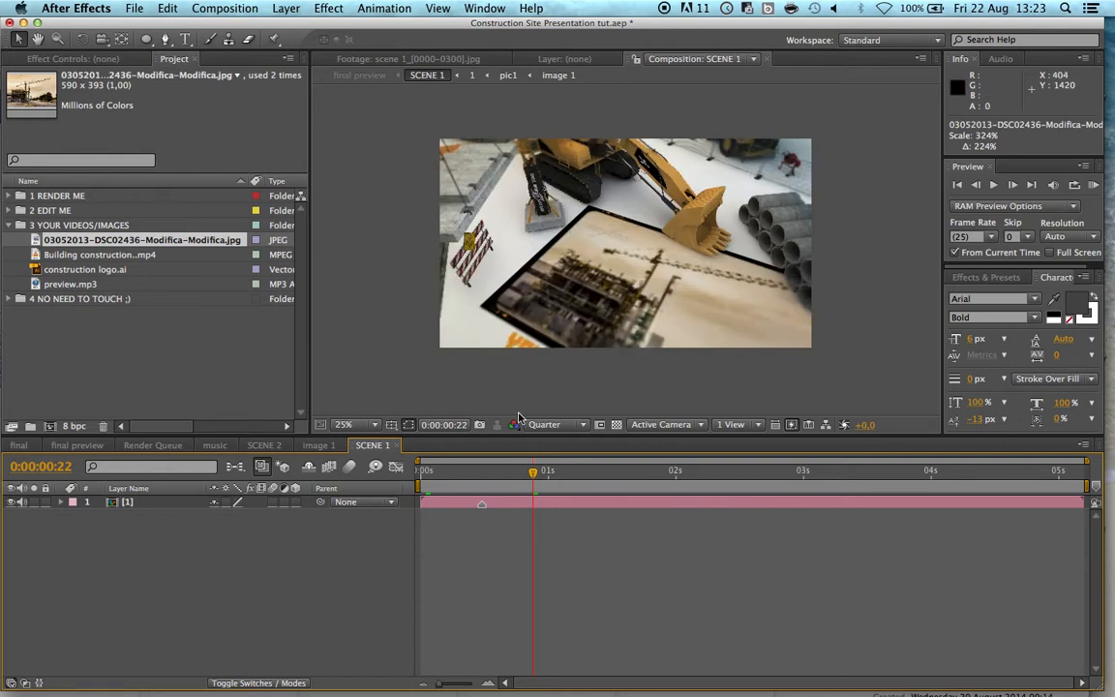
{"action": "left_click", "coordinate": [176, 368]}
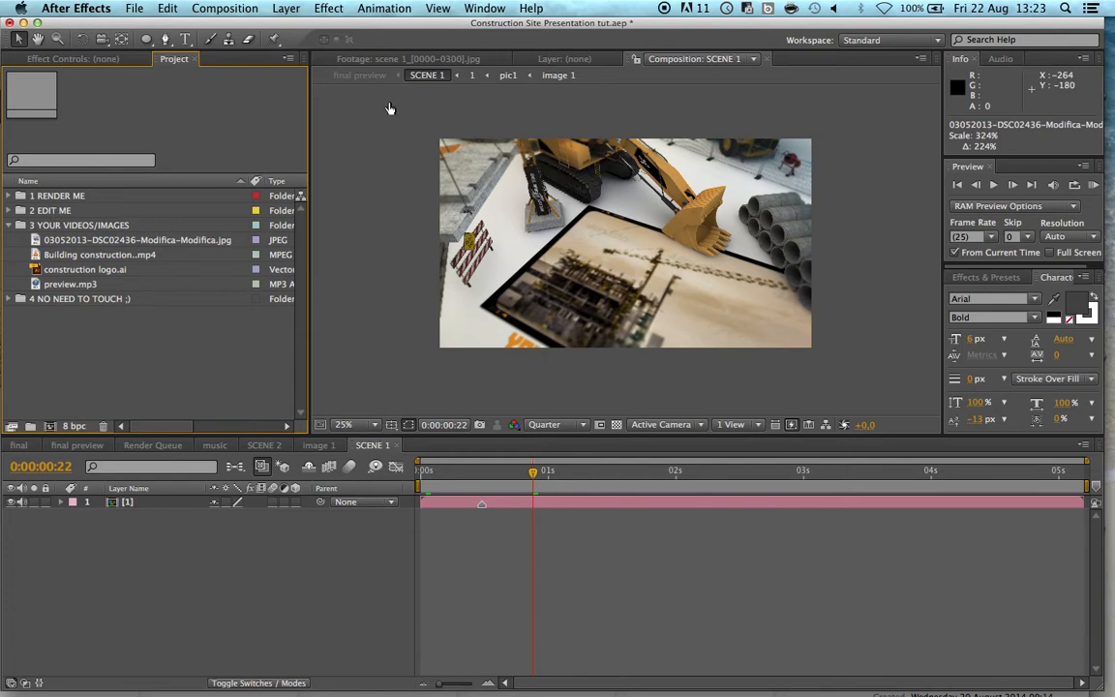
Return to the final preview composition, look through the PLACE HOLDERS compositions in 2 EDIT ME, and collapse that subfolder
{"action": "left_click", "coordinate": [360, 76]}
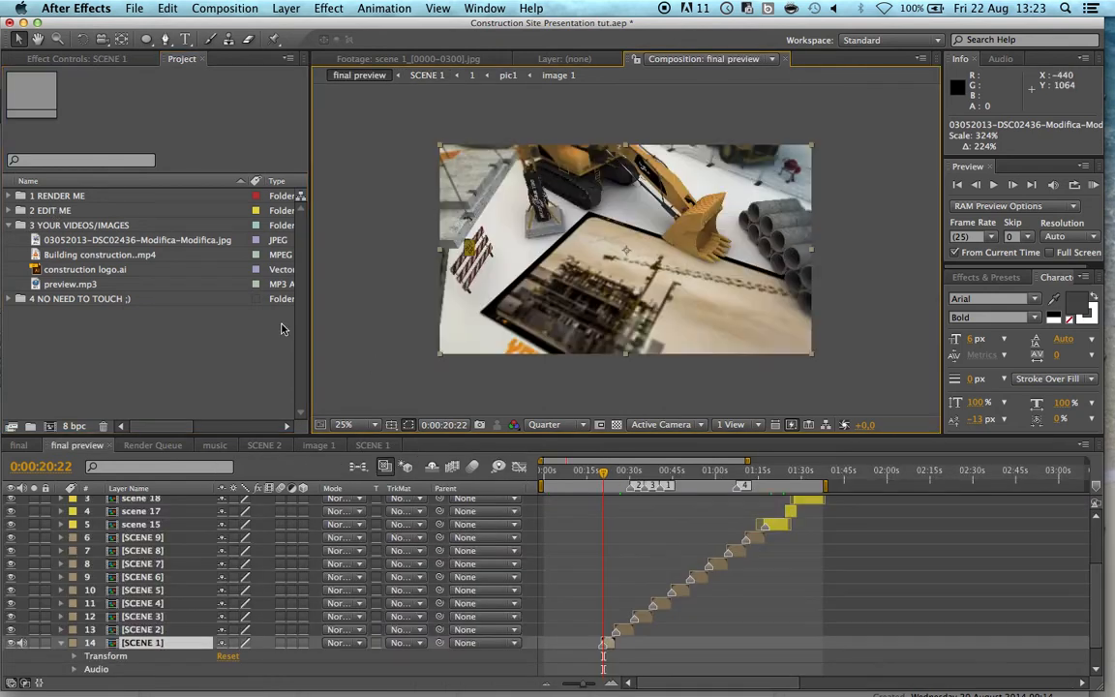
{"action": "left_click", "coordinate": [8, 210]}
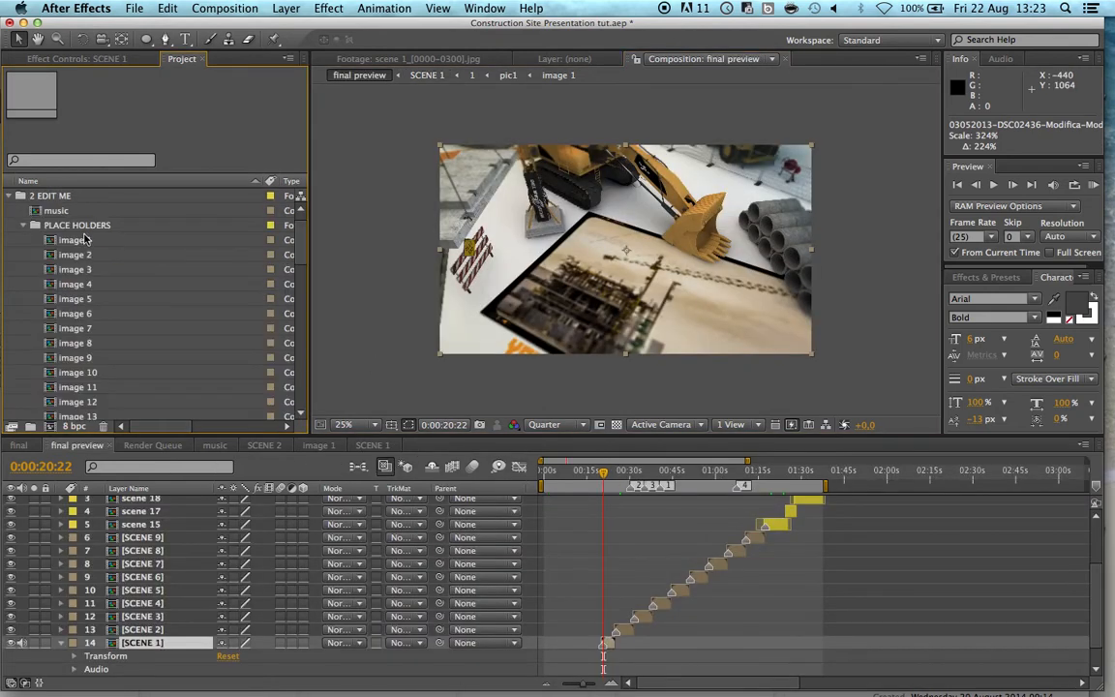
{"action": "scroll", "coordinate": [89, 289], "scroll_direction": "down", "scroll_amount": 10}
{"action": "scroll", "coordinate": [139, 357], "scroll_direction": "up", "scroll_amount": 5}
{"action": "scroll", "coordinate": [139, 357], "scroll_direction": "up", "scroll_amount": 3}
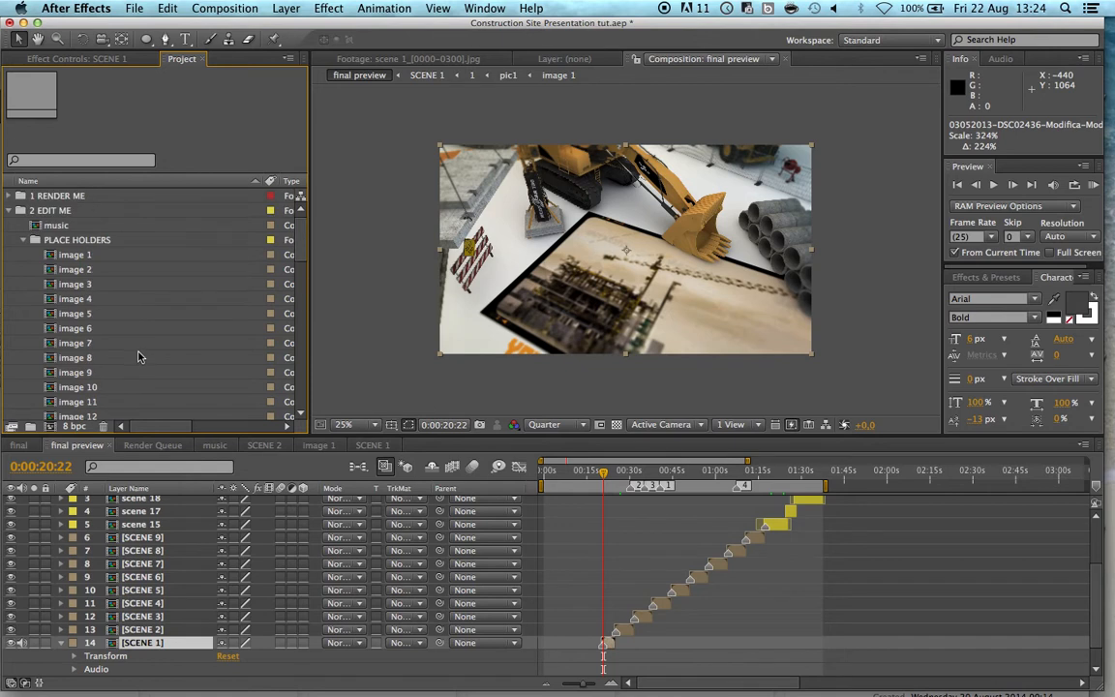
{"action": "left_click", "coordinate": [24, 240]}
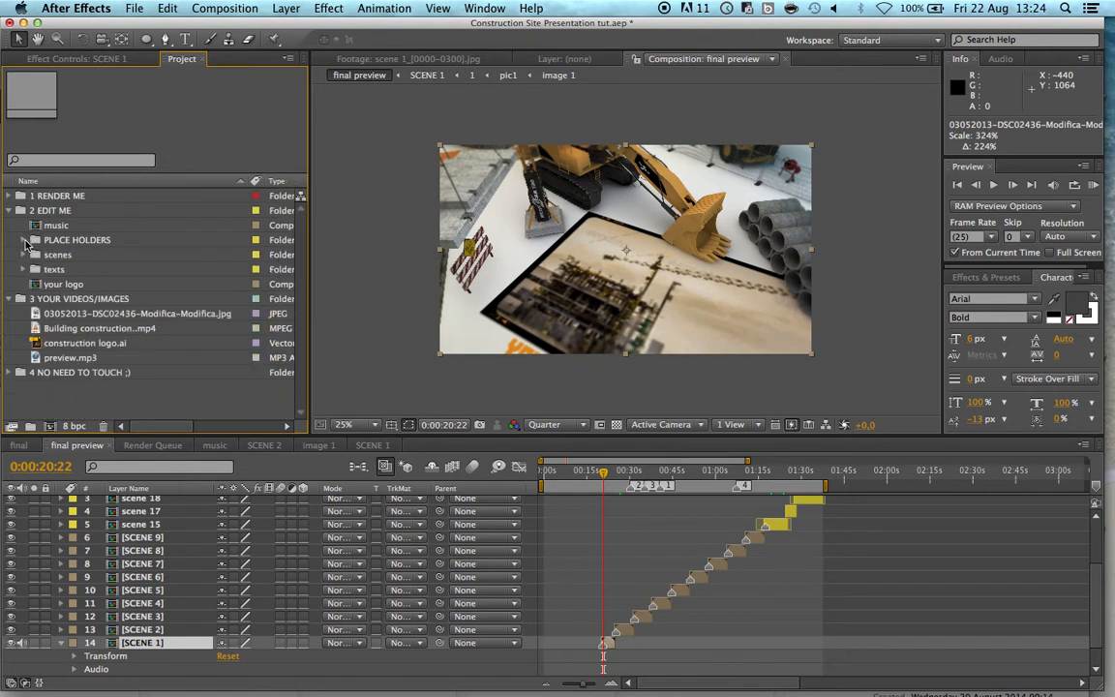
Expand the scenes folder, look through its compositions down to the end, and select TEXT 1
{"action": "left_click", "coordinate": [22, 255]}
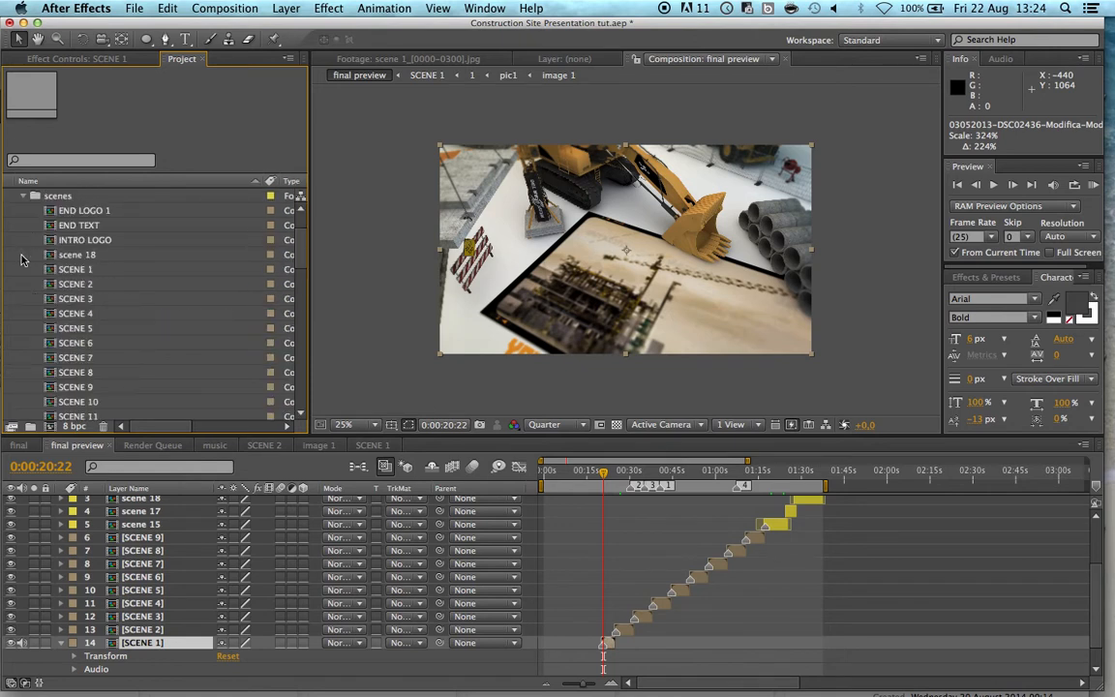
{"action": "left_click", "coordinate": [24, 197]}
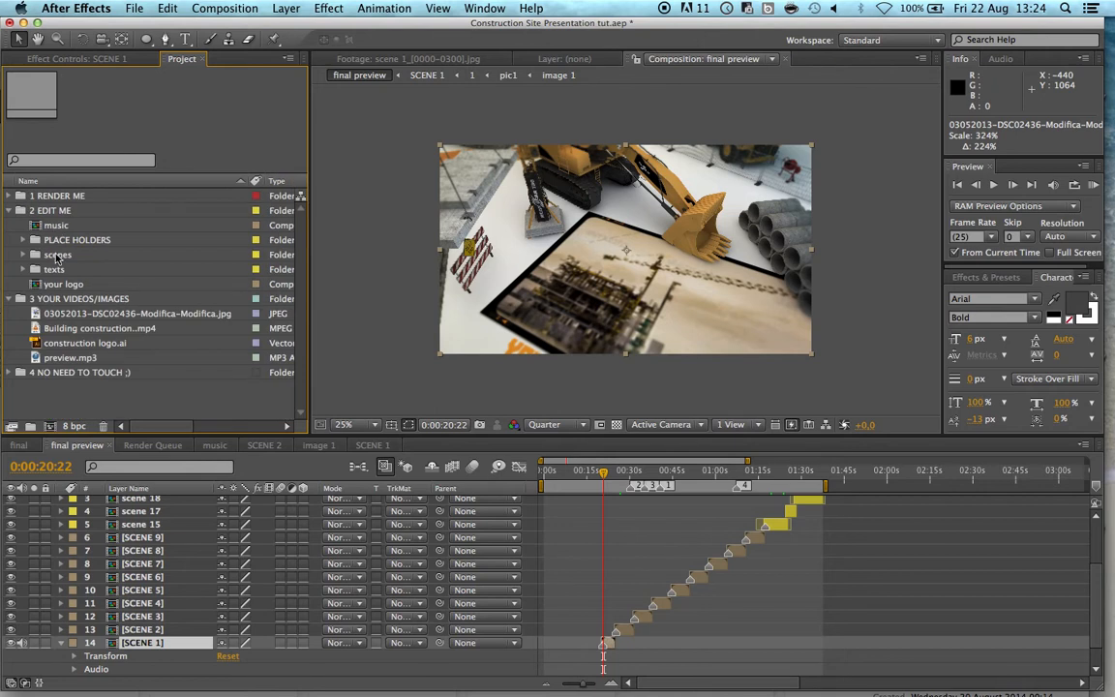
{"action": "left_click", "coordinate": [33, 255]}
{"action": "left_click", "coordinate": [24, 256]}
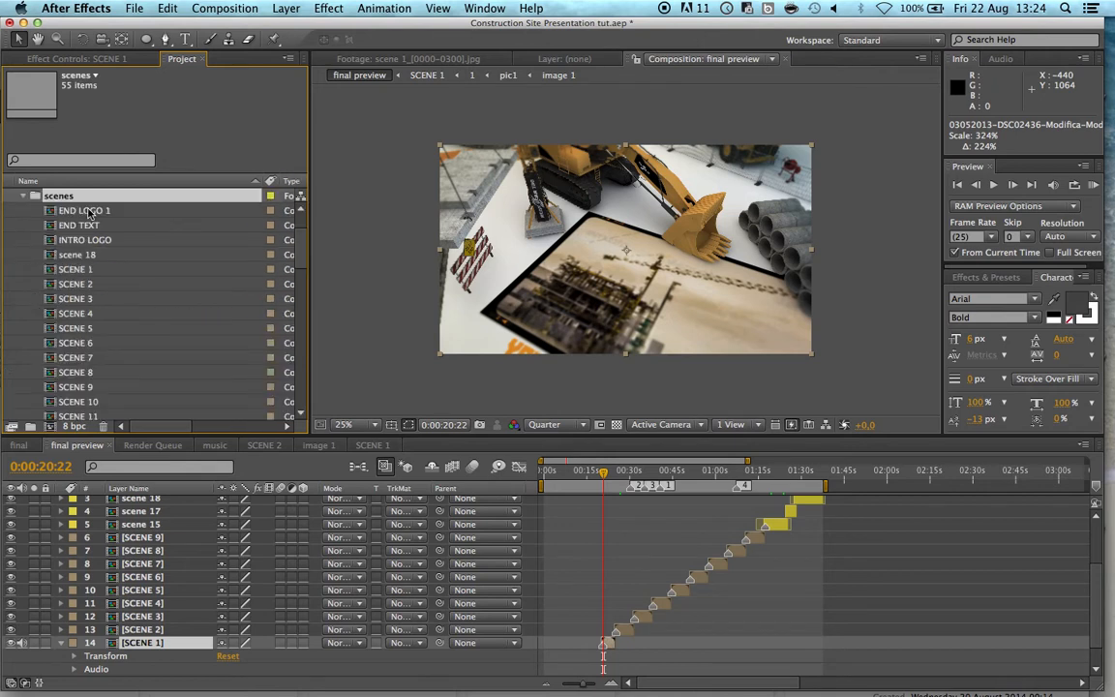
{"action": "scroll", "coordinate": [91, 249], "scroll_direction": "down", "scroll_amount": 1}
{"action": "scroll", "coordinate": [92, 290], "scroll_direction": "down", "scroll_amount": 5}
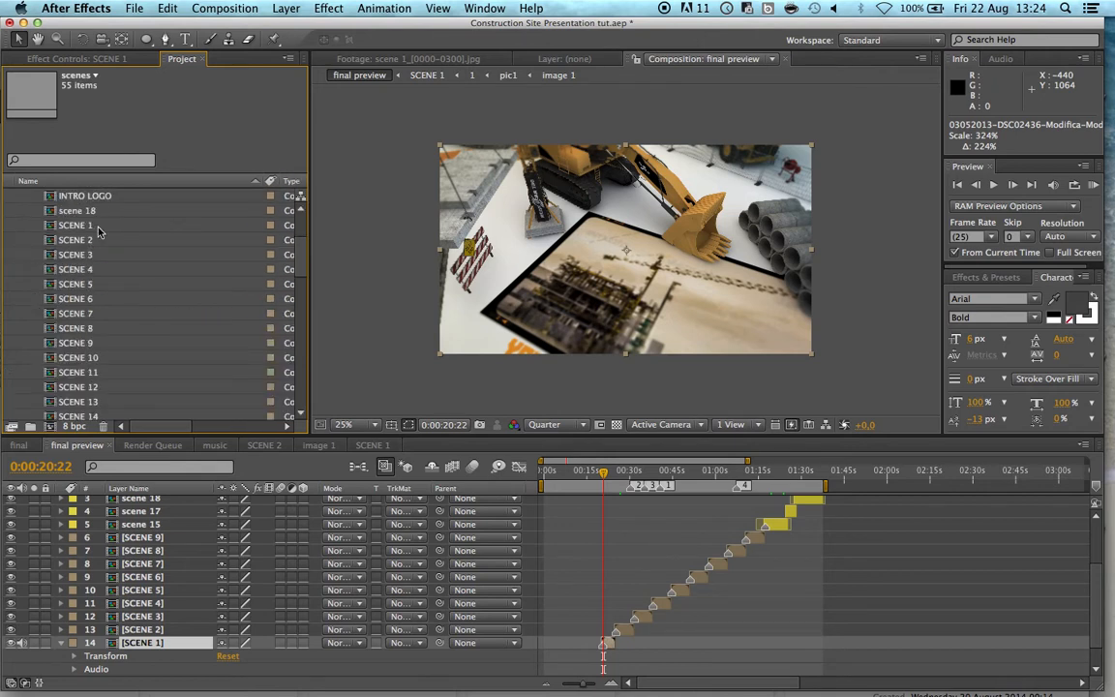
{"action": "scroll", "coordinate": [94, 333], "scroll_direction": "down", "scroll_amount": 9}
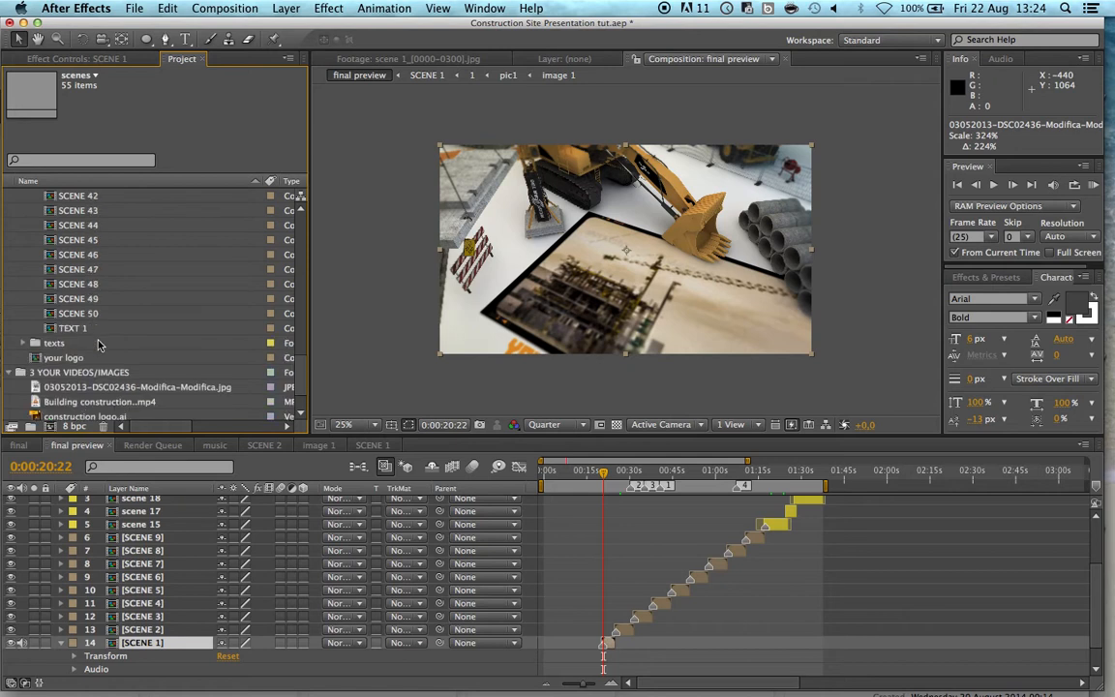
{"action": "left_click", "coordinate": [98, 328]}
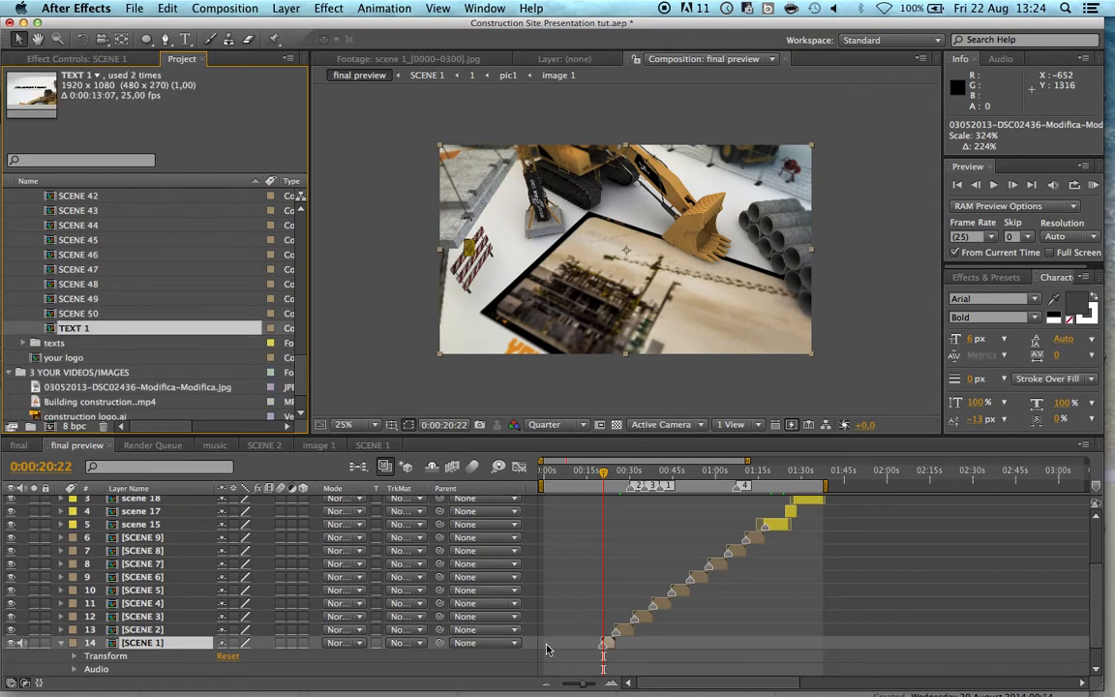
Collapse the SCENE 1 layer's properties and select the INTRO LOGO layer followed by the TEXT 1 layer
{"action": "left_click", "coordinate": [61, 644]}
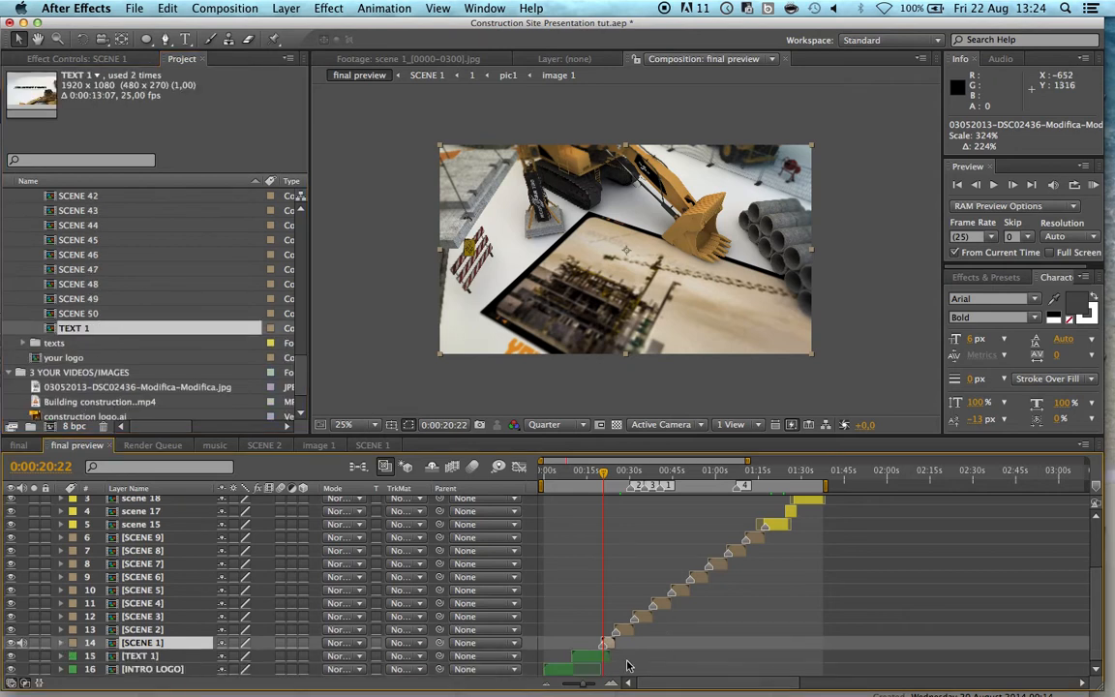
{"action": "left_click", "coordinate": [559, 671]}
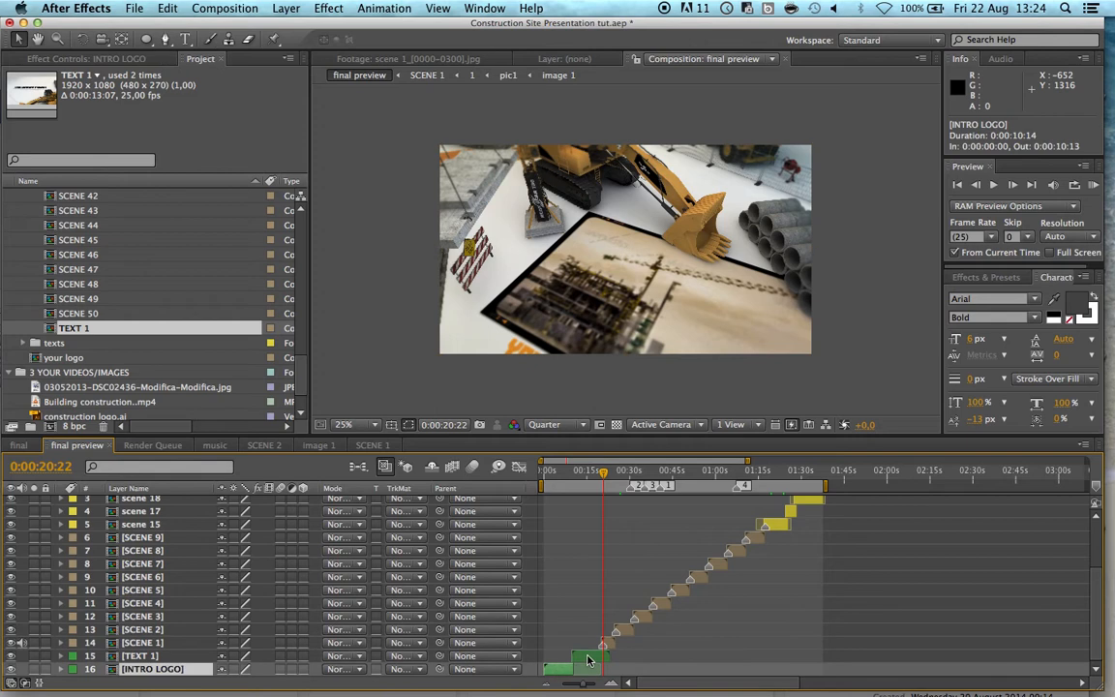
{"action": "left_click", "coordinate": [598, 656]}
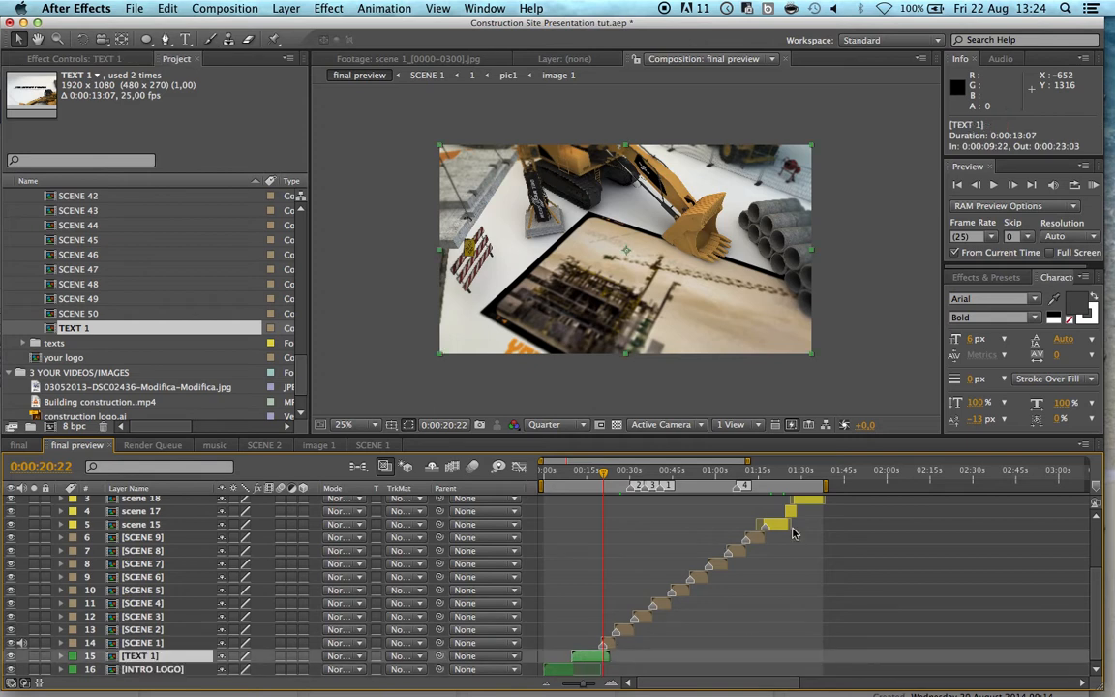
Open the final composition from 1 RENDER ME, review its layer stack up to the music track, and collapse the scenes folder
{"action": "scroll", "coordinate": [110, 258], "scroll_direction": "up", "scroll_amount": 15}
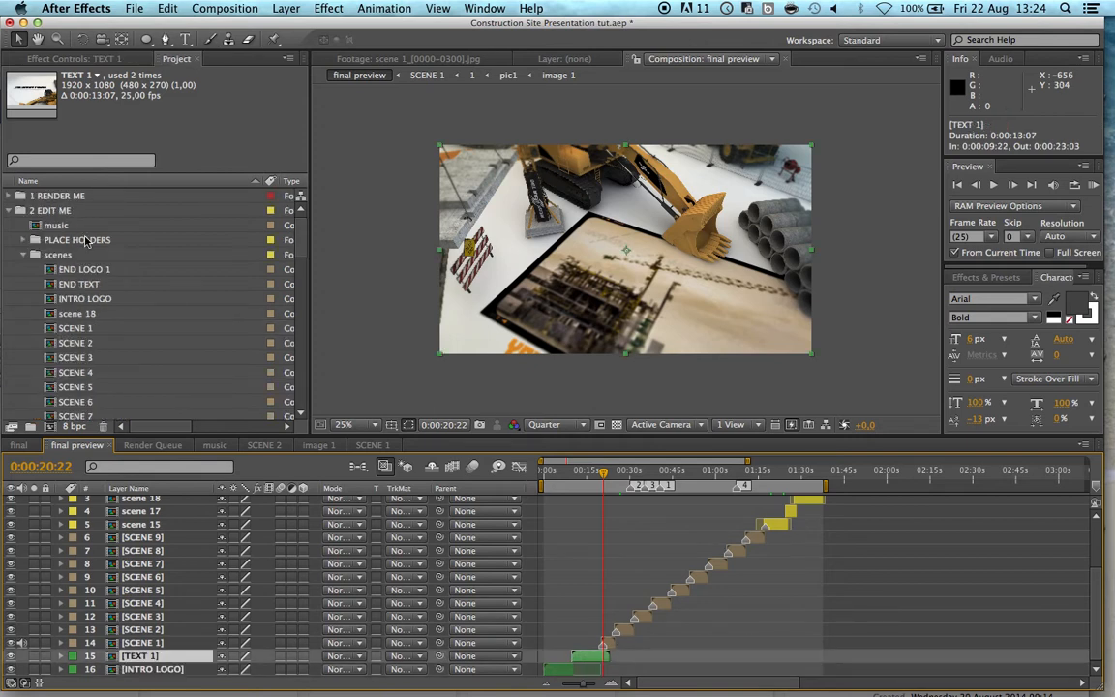
{"action": "left_click", "coordinate": [9, 196]}
{"action": "double_click", "coordinate": [54, 210]}
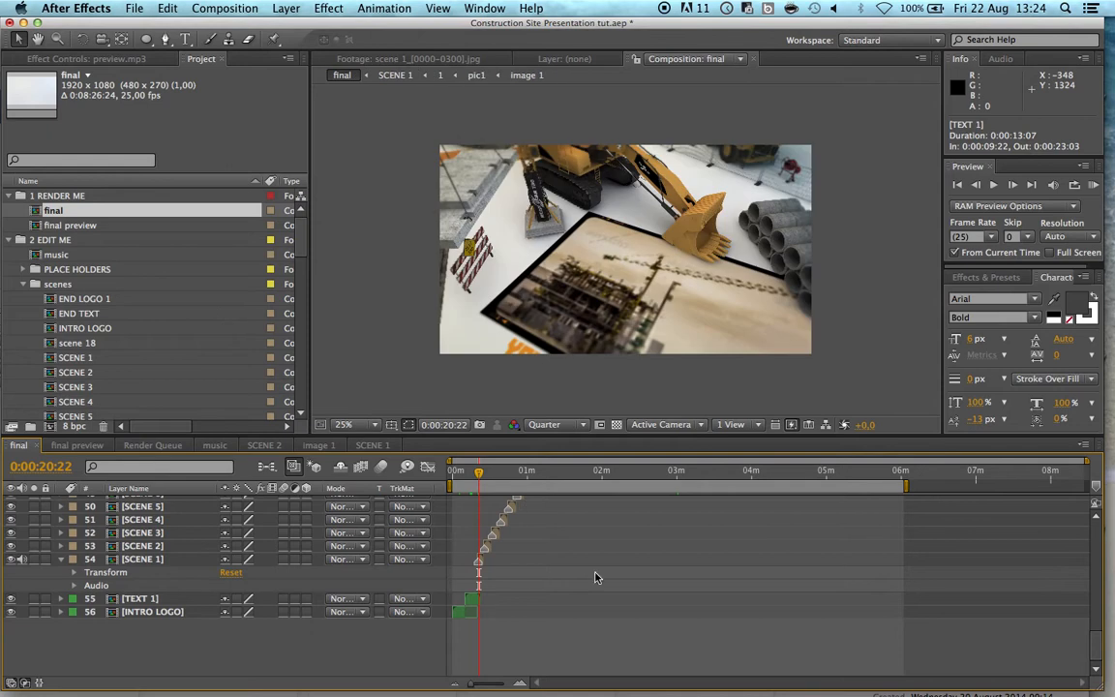
{"action": "scroll", "coordinate": [498, 595], "scroll_direction": "up", "scroll_amount": 7}
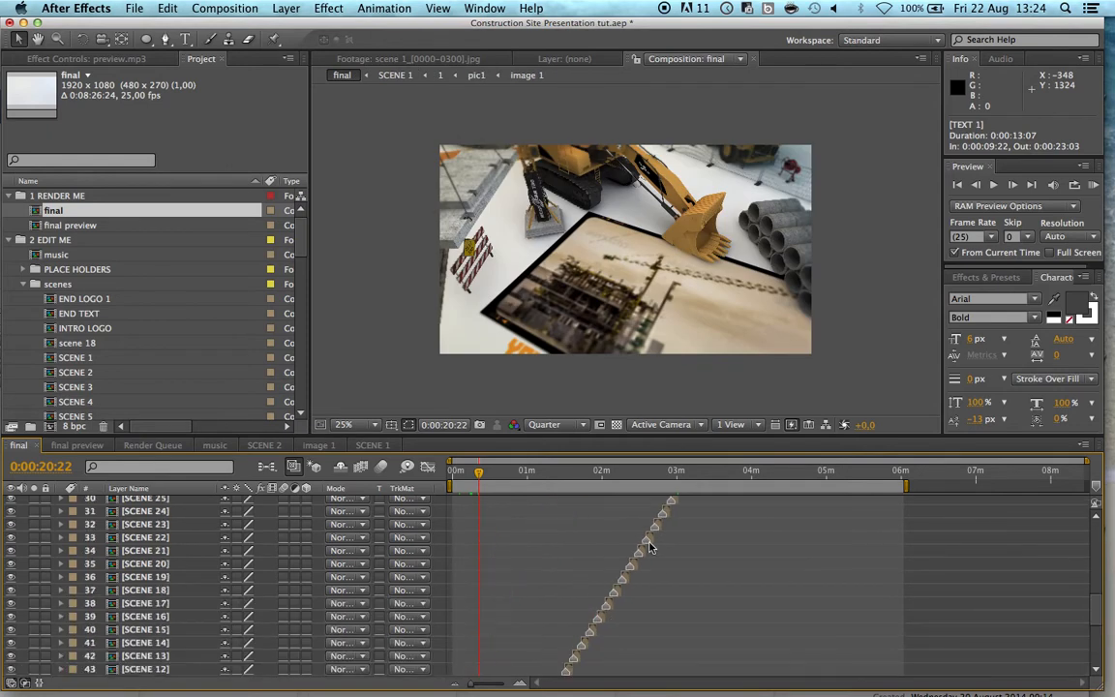
{"action": "scroll", "coordinate": [712, 531], "scroll_direction": "up", "scroll_amount": 9}
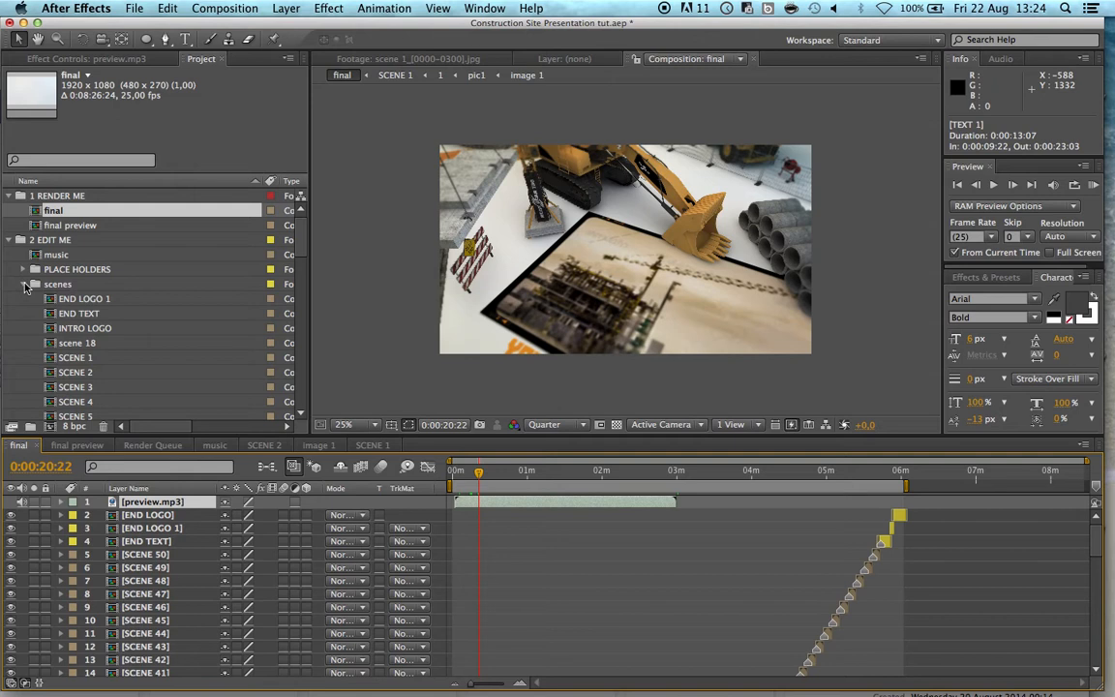
{"action": "left_click", "coordinate": [26, 286]}
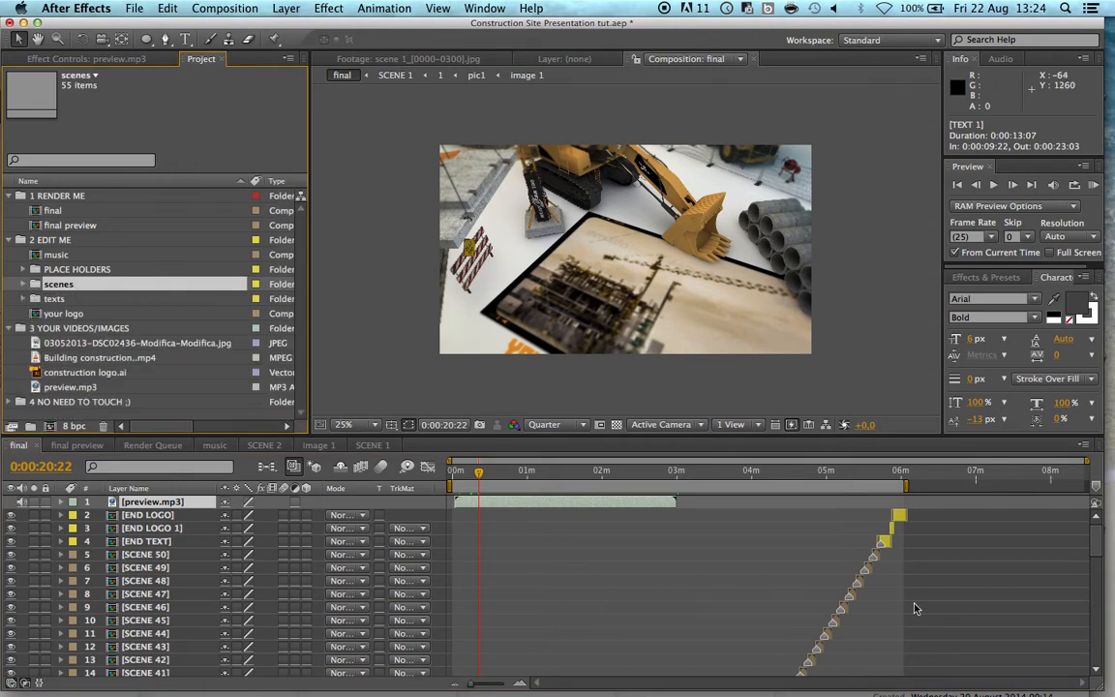
Select the texts folder and preview an image caption in the final composition at 0:01:09:15
{"action": "left_click", "coordinate": [69, 300]}
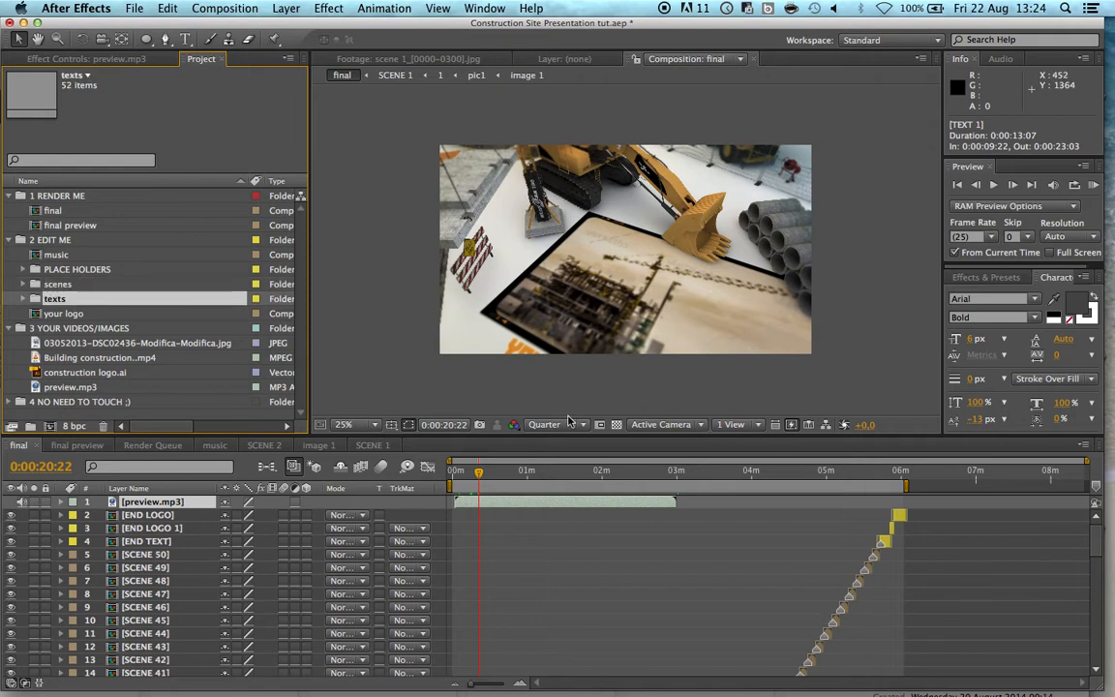
{"action": "left_click", "coordinate": [541, 473]}
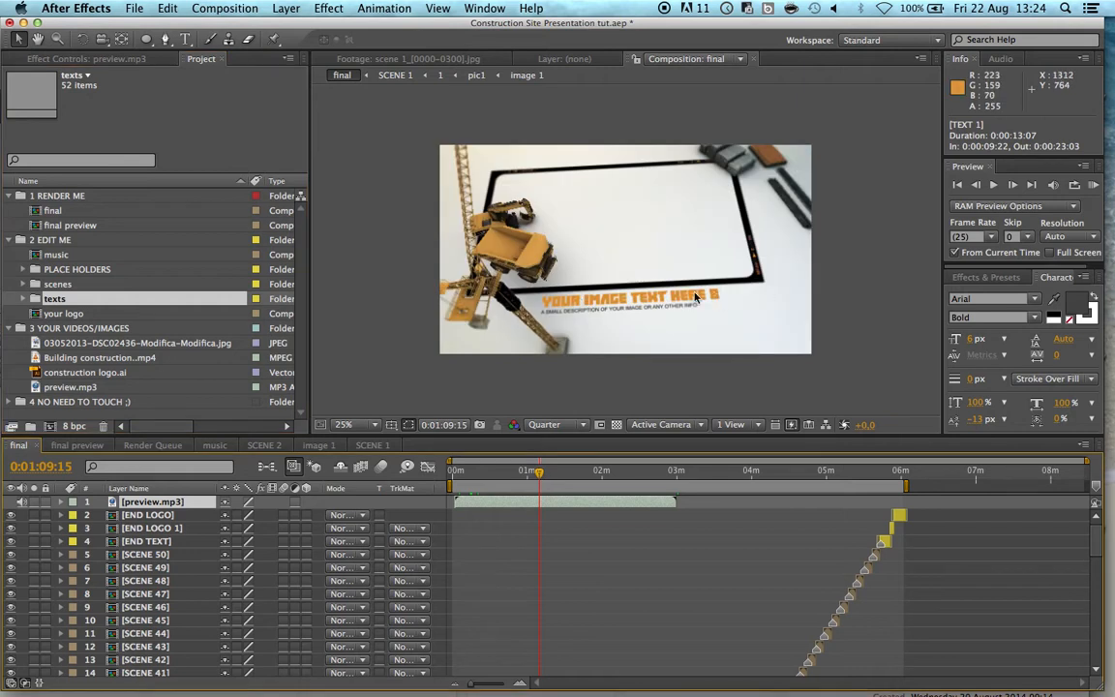
{"action": "scroll", "coordinate": [593, 629], "scroll_direction": "down", "scroll_amount": 10}
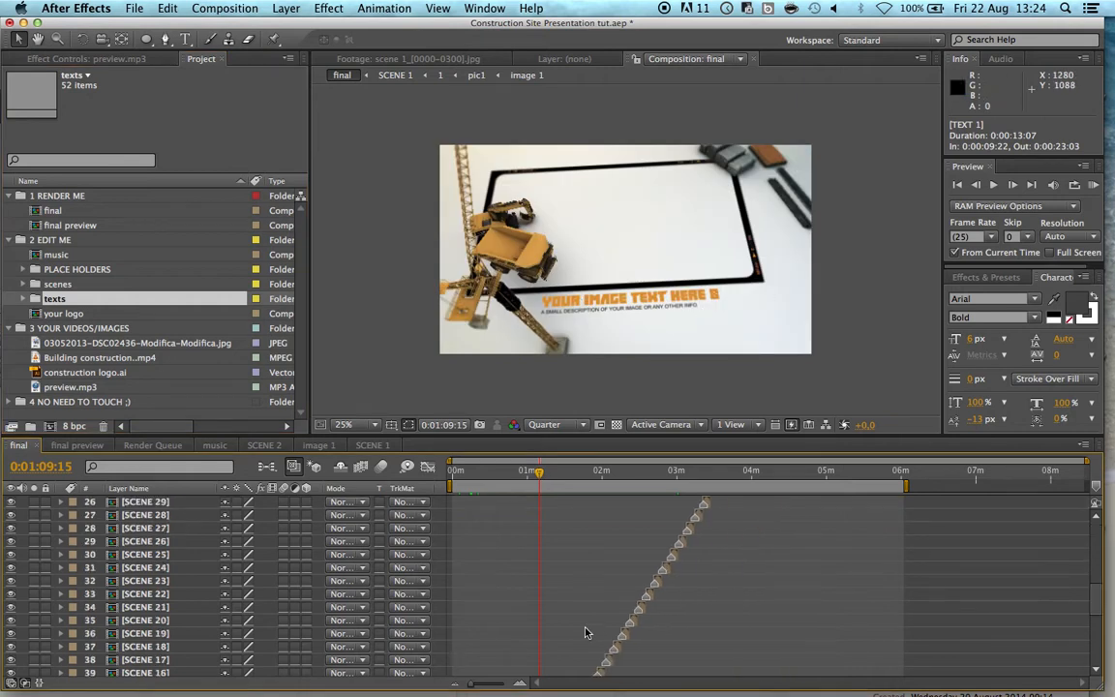
Expand the texts folder, open the text pic1 composition and set its current time to 0:00:05:00
{"action": "left_click", "coordinate": [23, 299]}
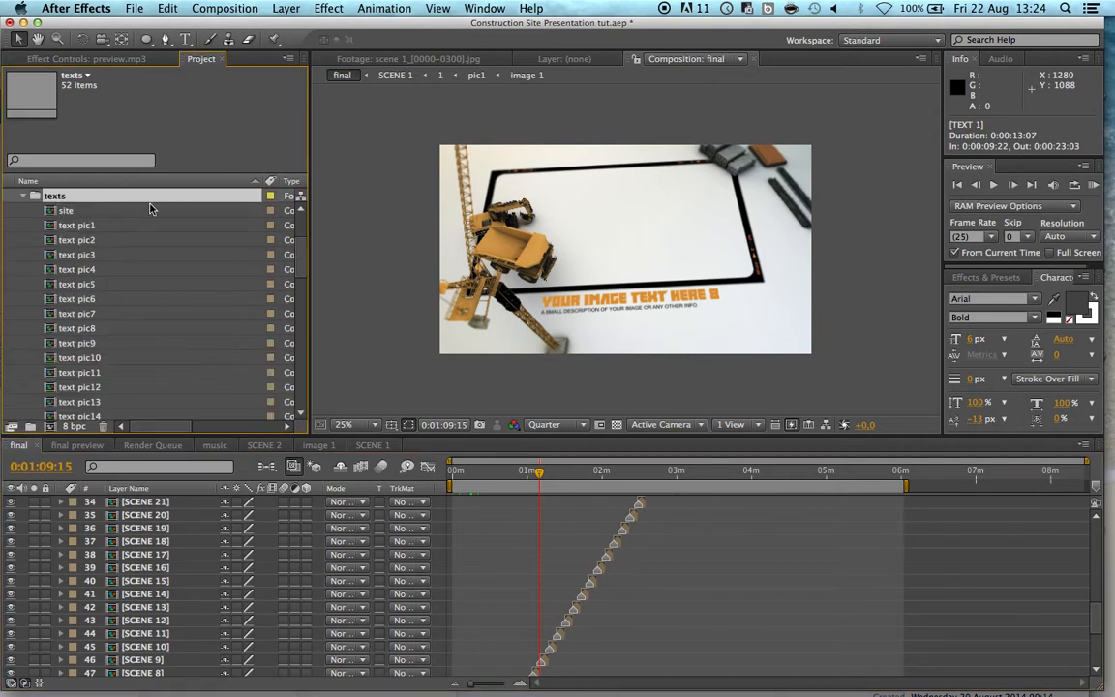
{"action": "double_click", "coordinate": [92, 225]}
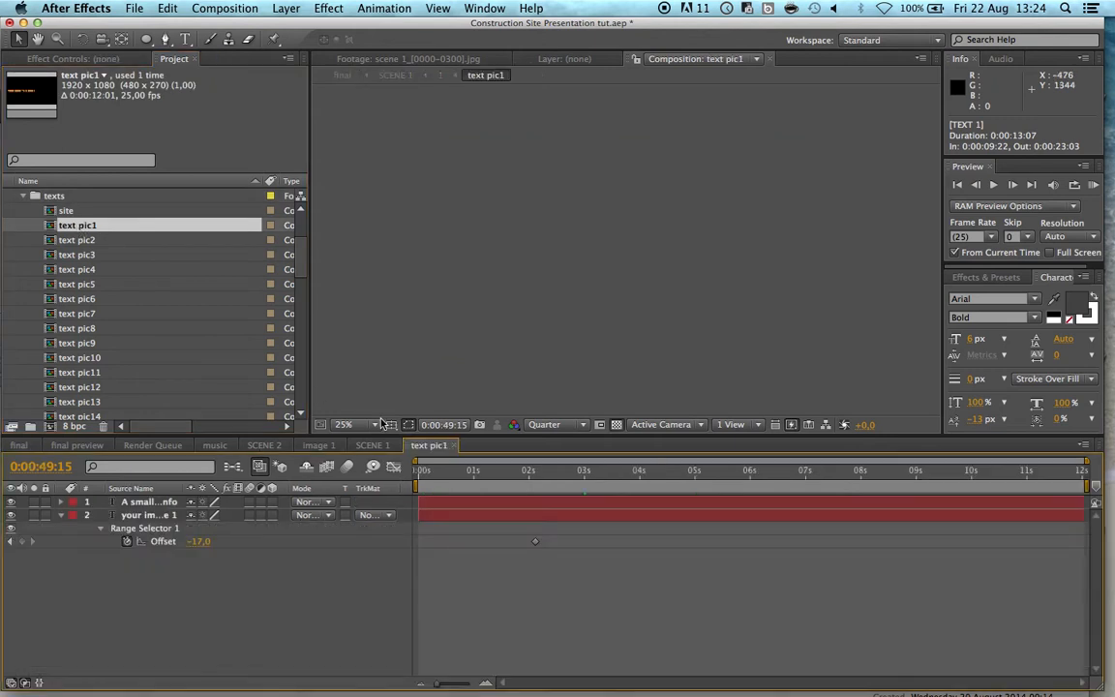
{"action": "left_click", "coordinate": [694, 489]}
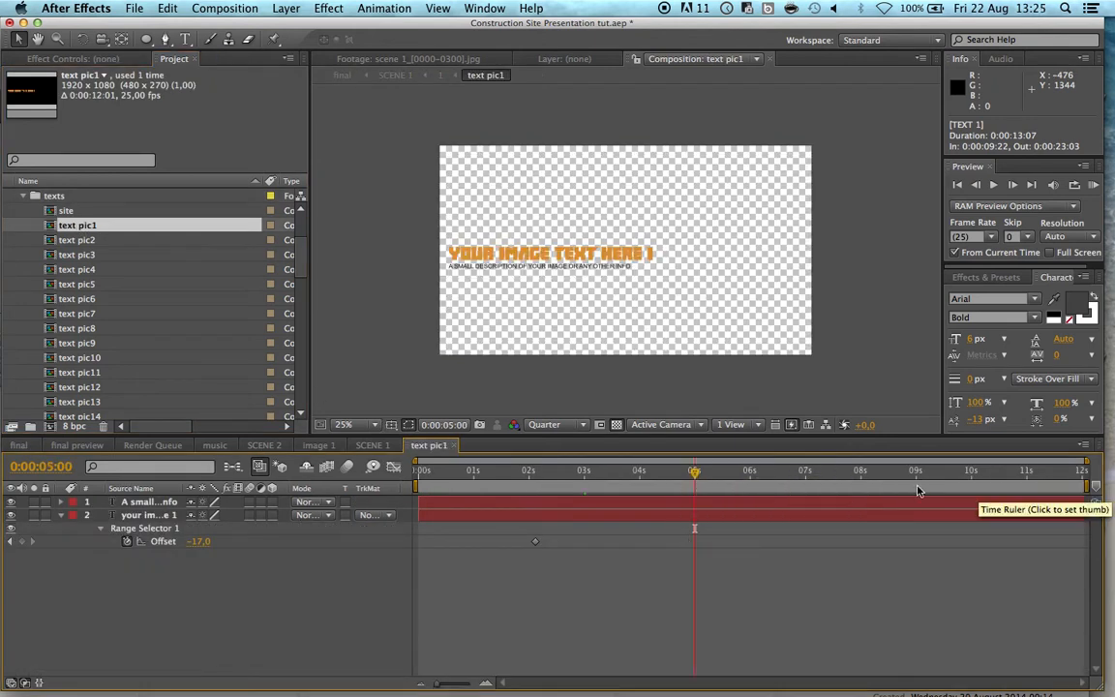
Try replacing the orange title text in text pic1 with "hshshdafh" and undo the edit
{"action": "double_click", "coordinate": [512, 256]}
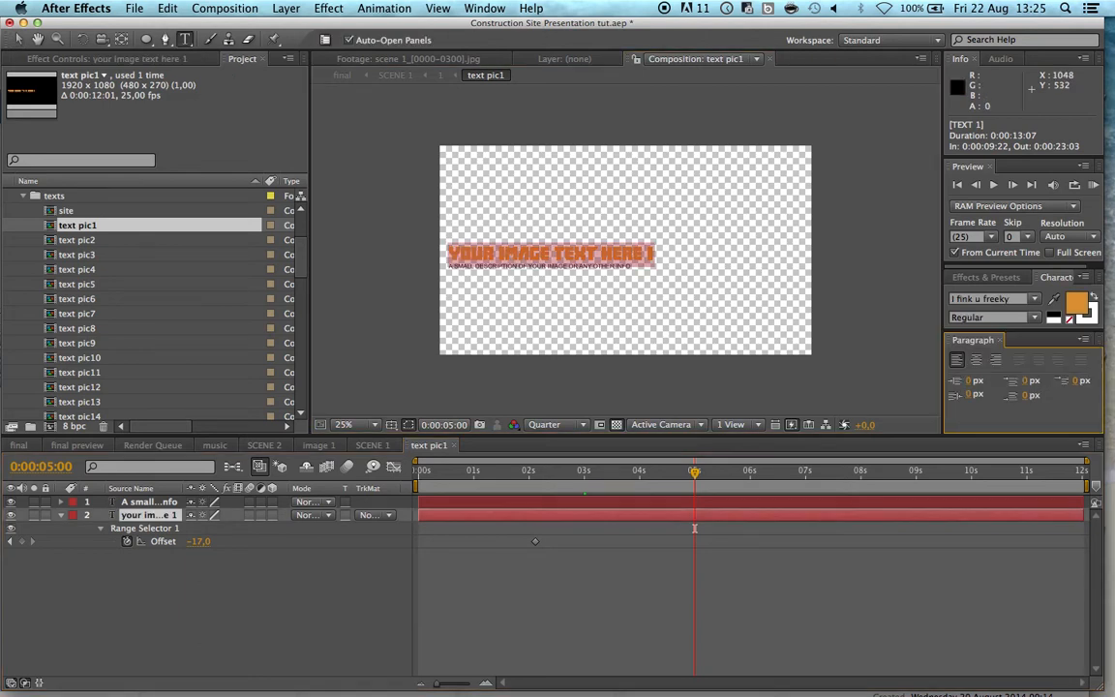
{"action": "type", "text": "hshshdafh"}
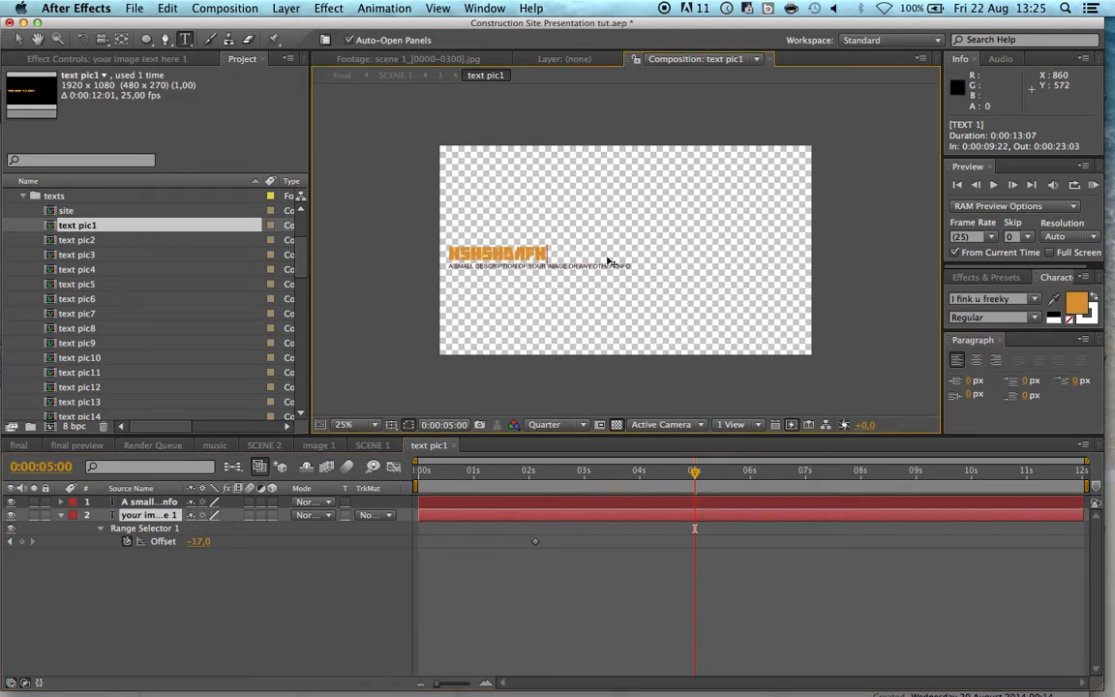
{"action": "left_click", "coordinate": [350, 610]}
{"action": "key", "text": "super+z"}
{"action": "key", "text": "super+z"}
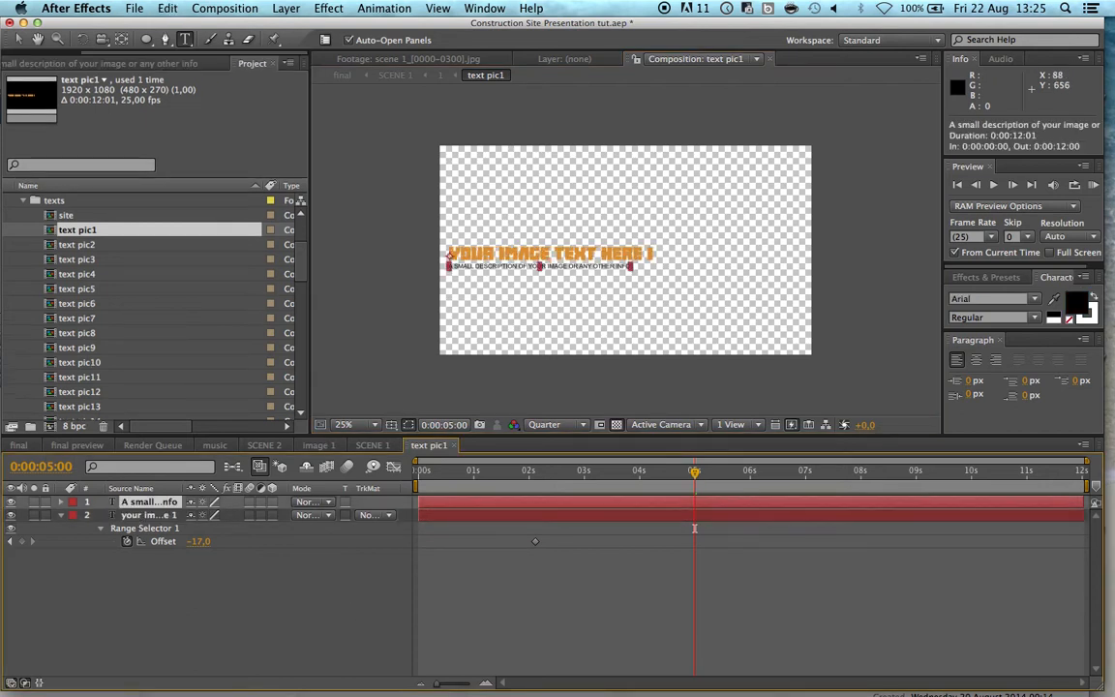
Replace the small description text under the orange title in text pic1 with "gsdgsdg"
{"action": "double_click", "coordinate": [465, 266]}
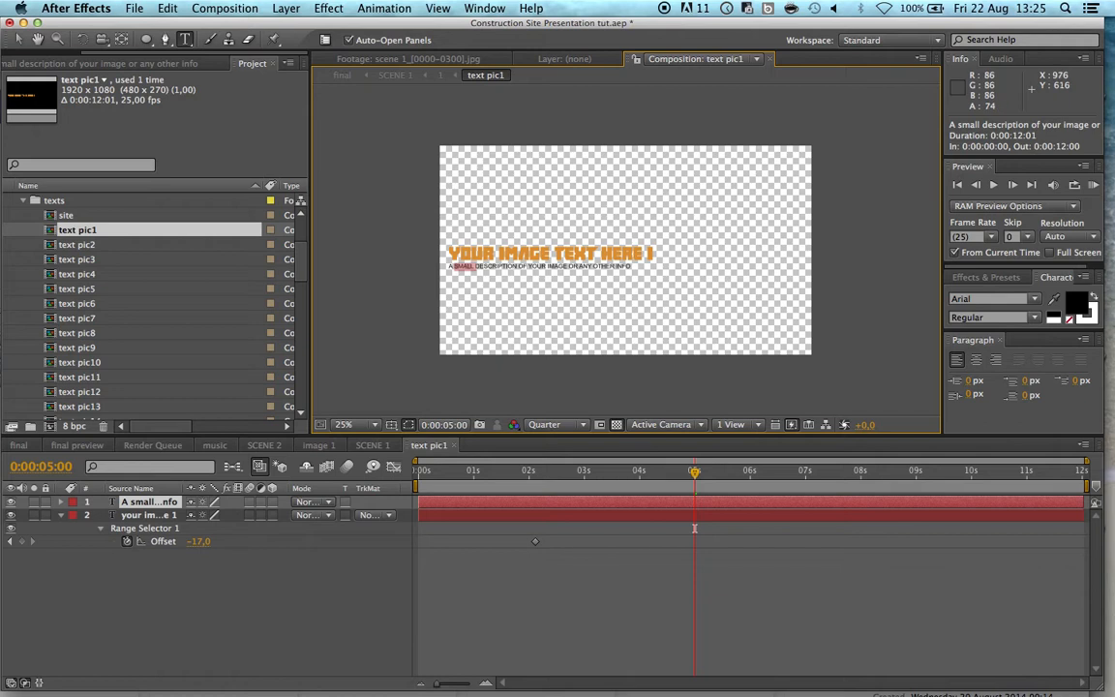
{"action": "left_click_drag", "start_coordinate": [636, 265], "coordinate": [442, 268]}
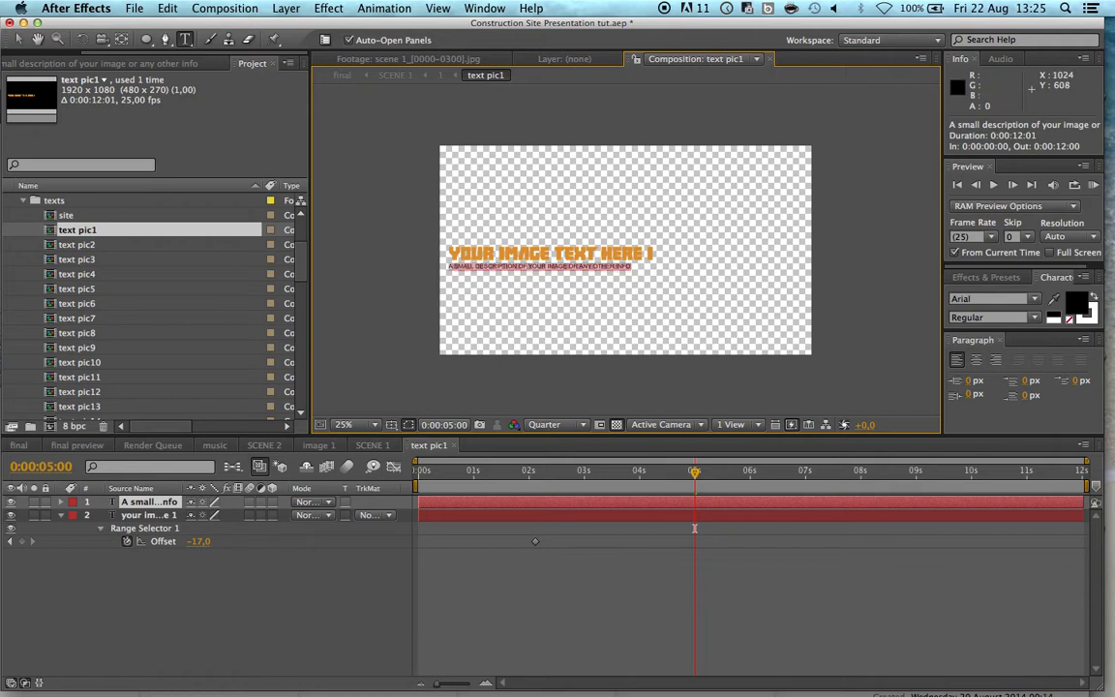
{"action": "left_click", "coordinate": [417, 310]}
{"action": "key", "text": "super+a"}
{"action": "type", "text": "gsdgsdg"}
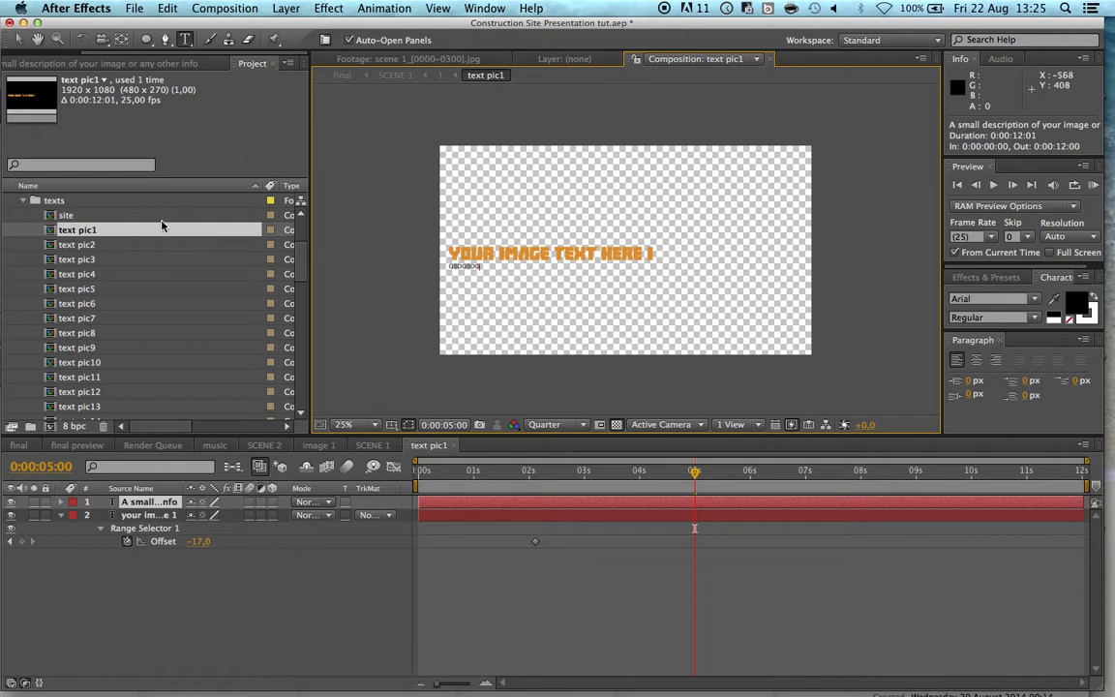
Open the site composition from the texts folder and set its current time to 0:00:07:01
{"action": "left_click", "coordinate": [69, 213]}
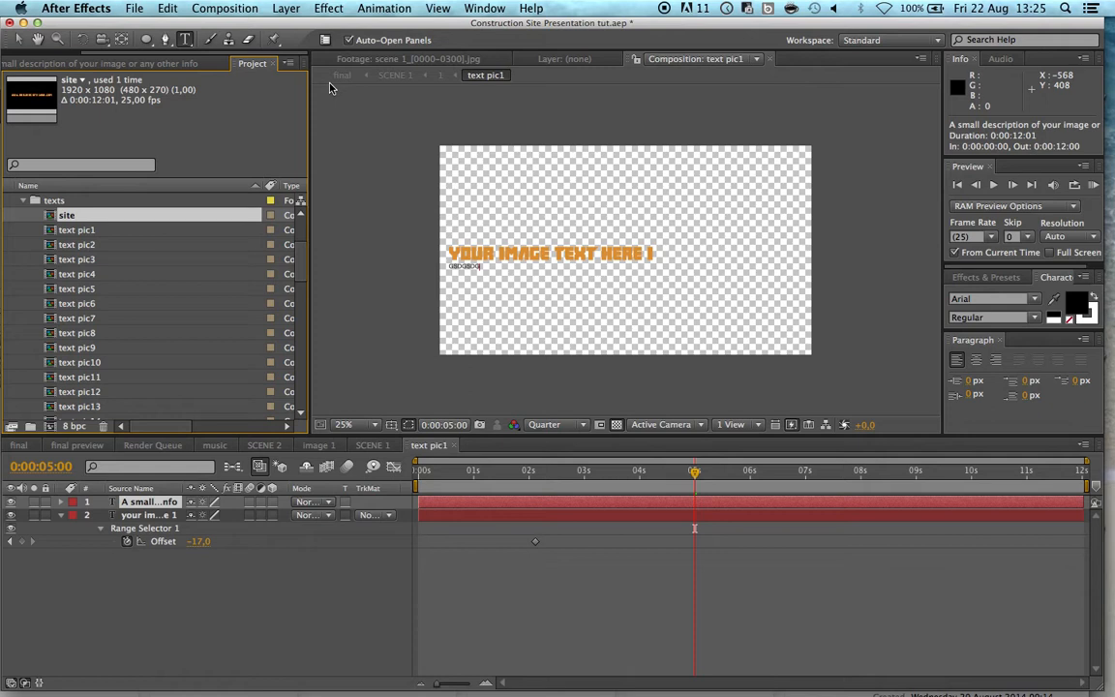
{"action": "double_click", "coordinate": [100, 215]}
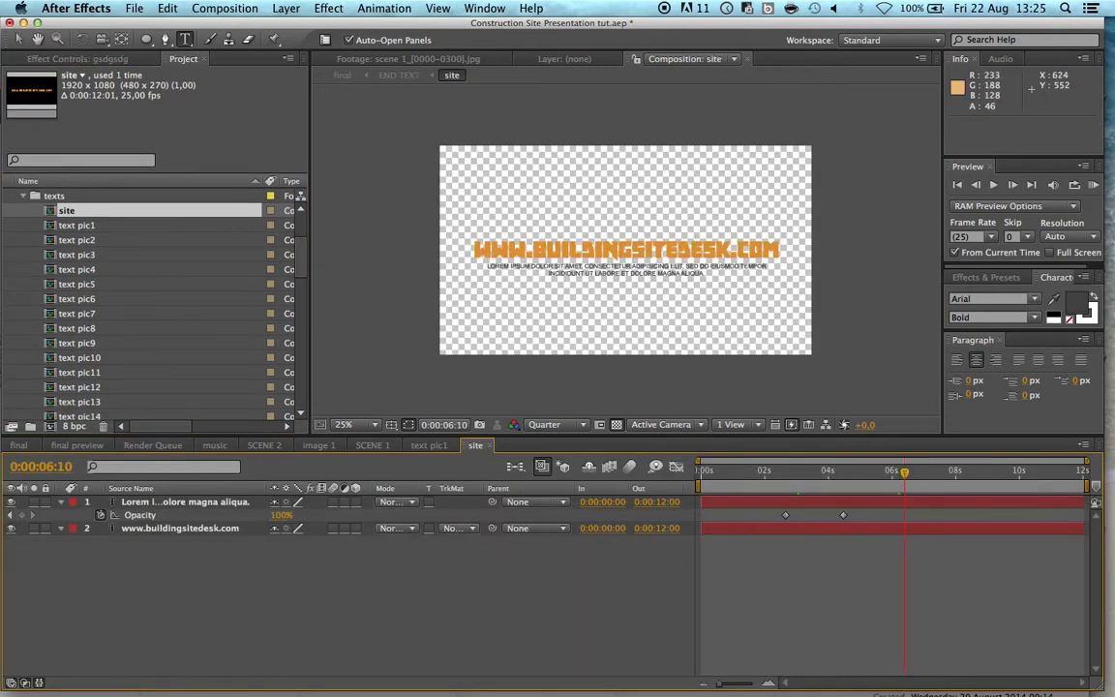
{"action": "left_click", "coordinate": [926, 480]}
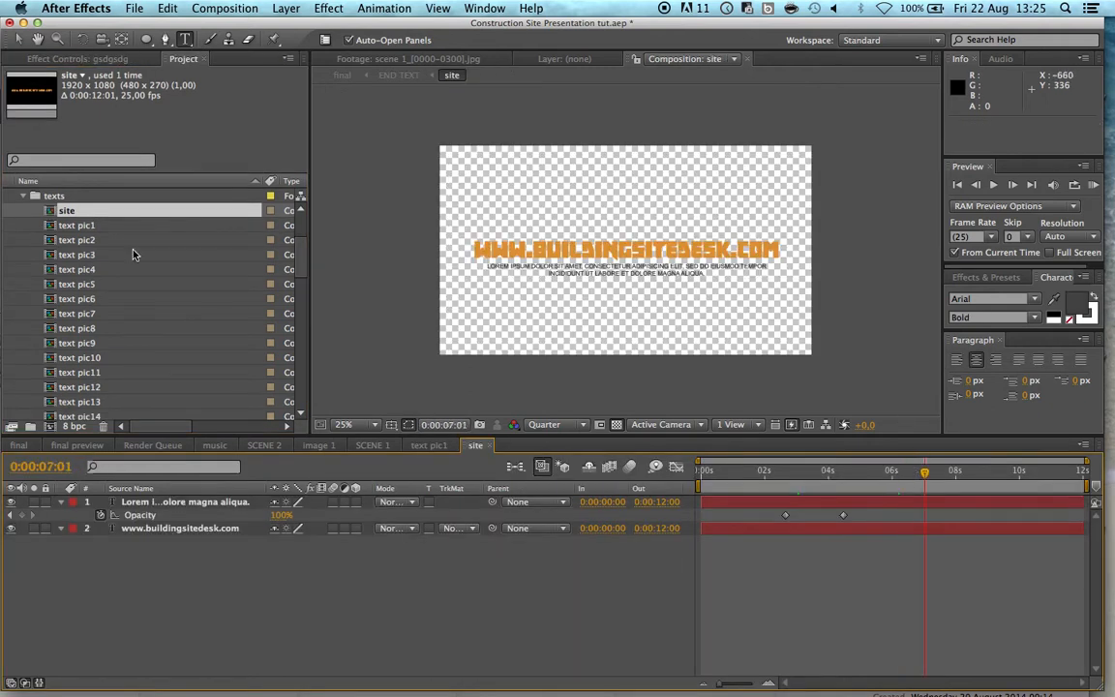
Open the your company project composition, set its current time to 0:00:08:20 and select its description and title texts in turn
{"action": "scroll", "coordinate": [134, 254], "scroll_direction": "down", "scroll_amount": 3}
{"action": "scroll", "coordinate": [135, 254], "scroll_direction": "down", "scroll_amount": 15}
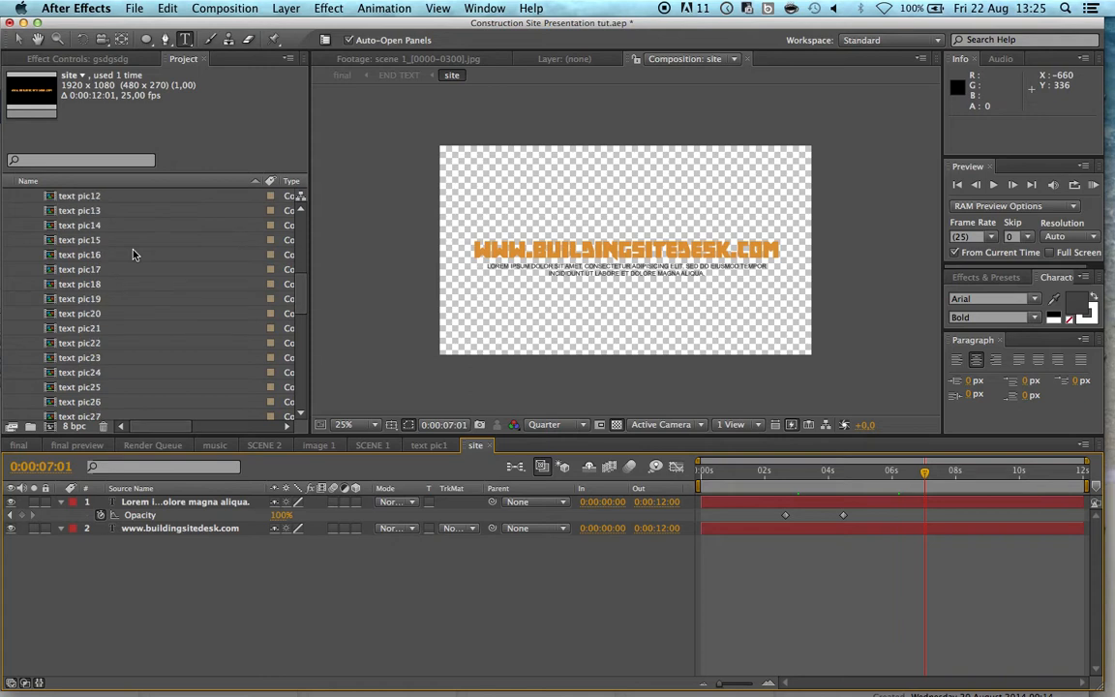
{"action": "double_click", "coordinate": [106, 372]}
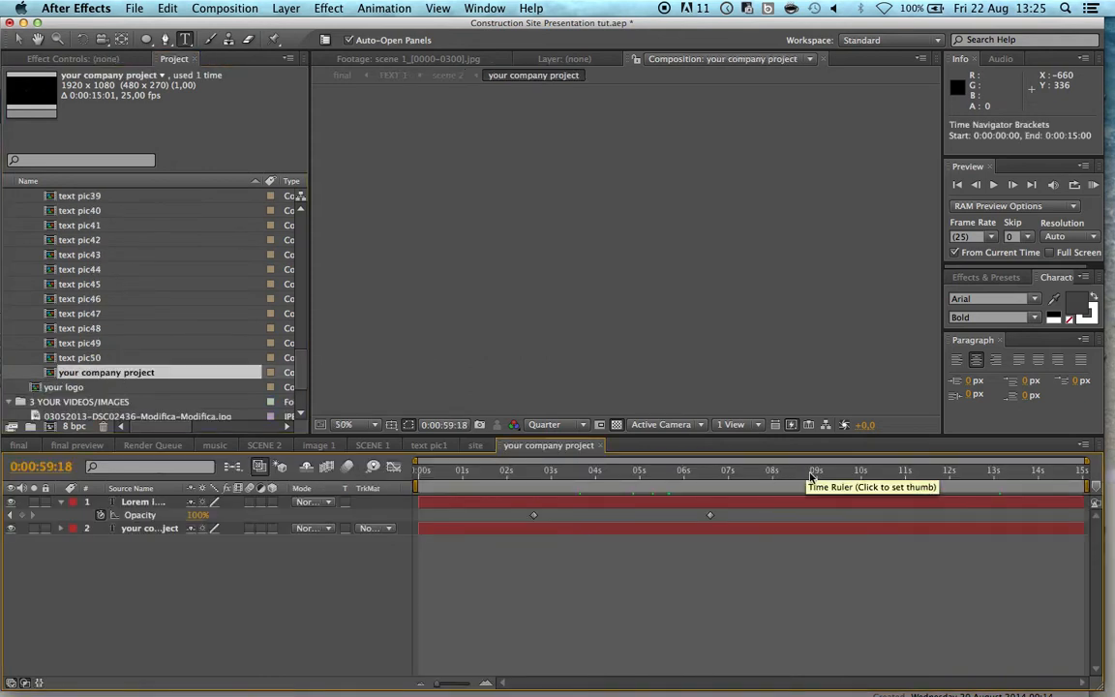
{"action": "left_click", "coordinate": [808, 474]}
{"action": "left_click", "coordinate": [813, 528]}
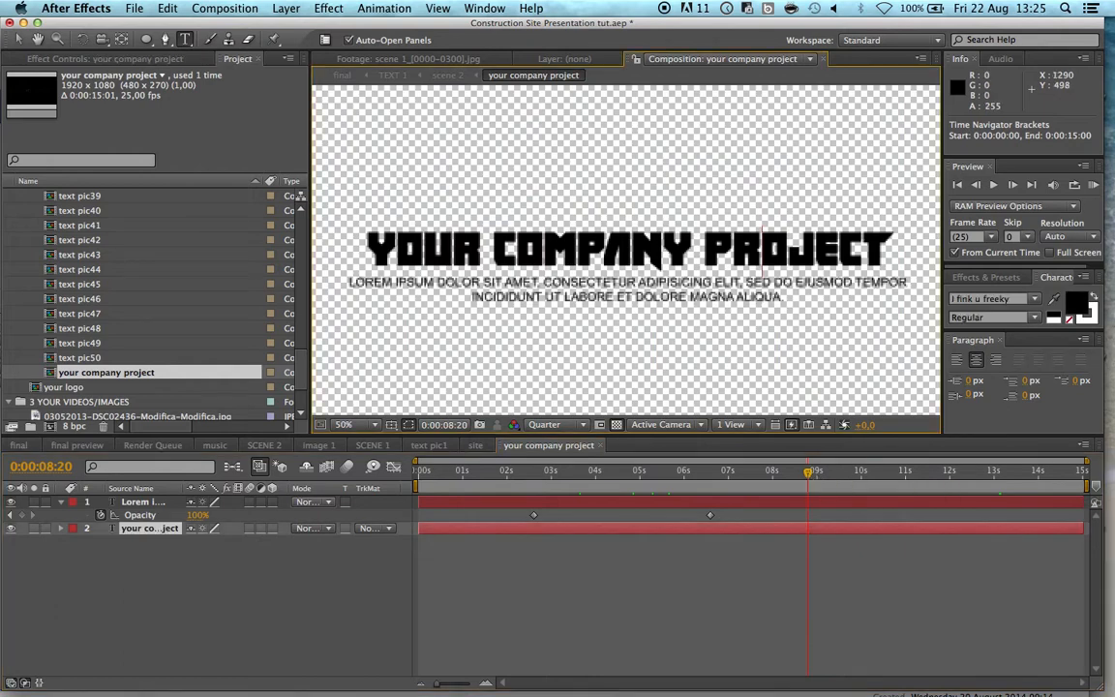
{"action": "left_click", "coordinate": [802, 502]}
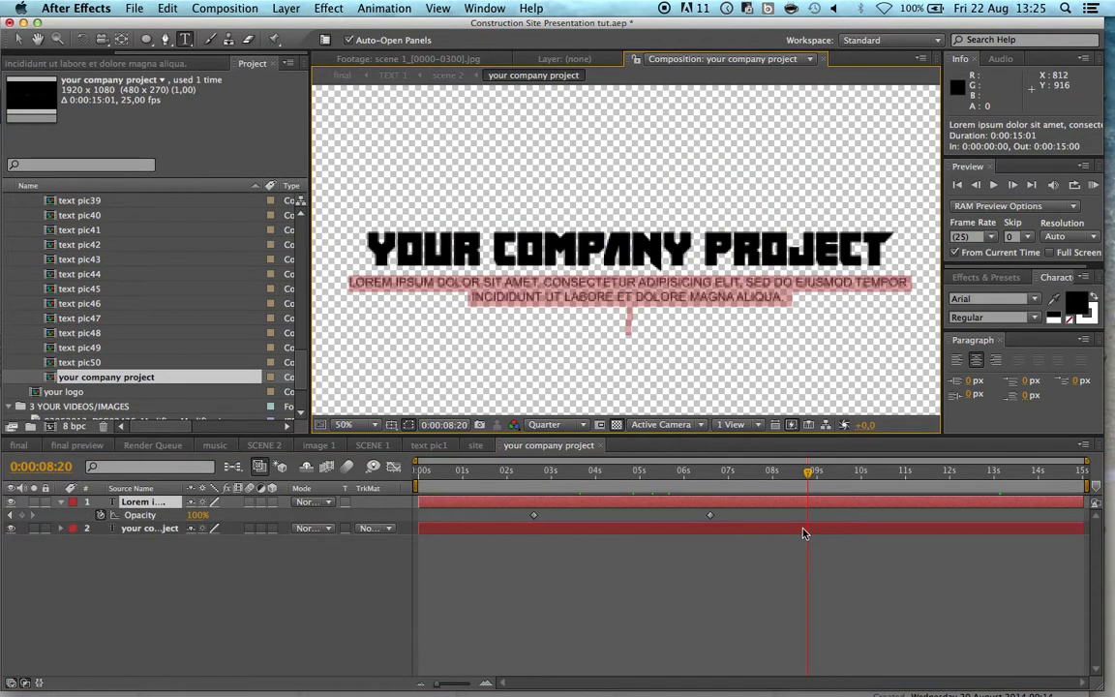
{"action": "left_click", "coordinate": [803, 527]}
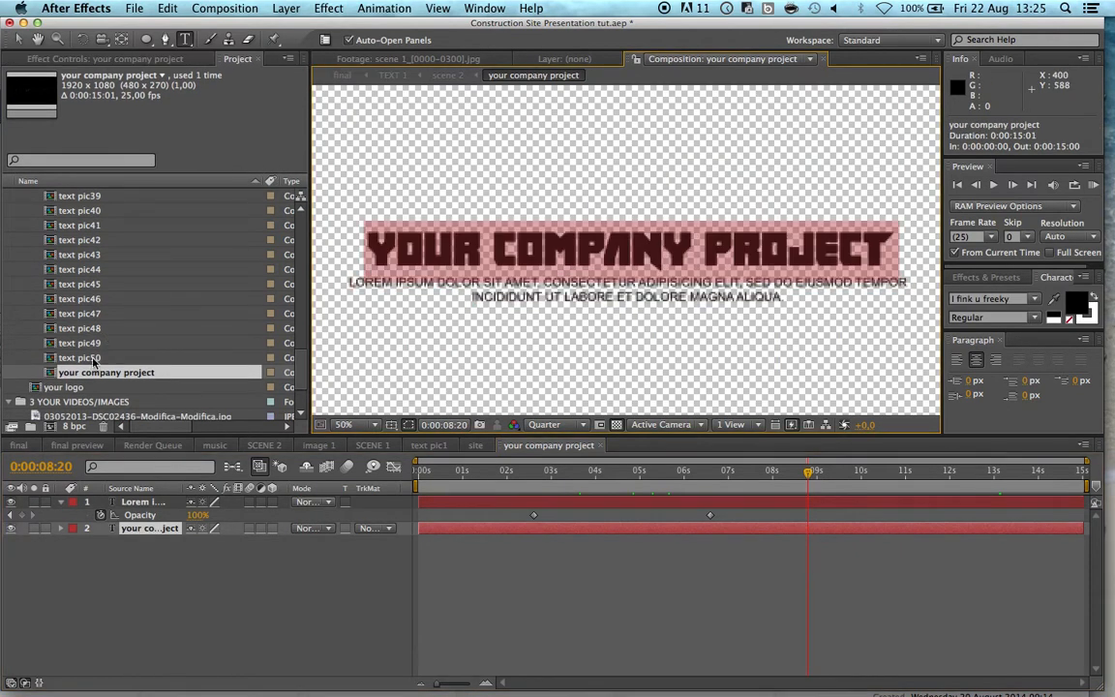
Collapse the texts folder, open the your logo composition and set its current time to 0:00:09:06
{"action": "scroll", "coordinate": [85, 328], "scroll_direction": "up", "scroll_amount": 15}
{"action": "left_click", "coordinate": [24, 299]}
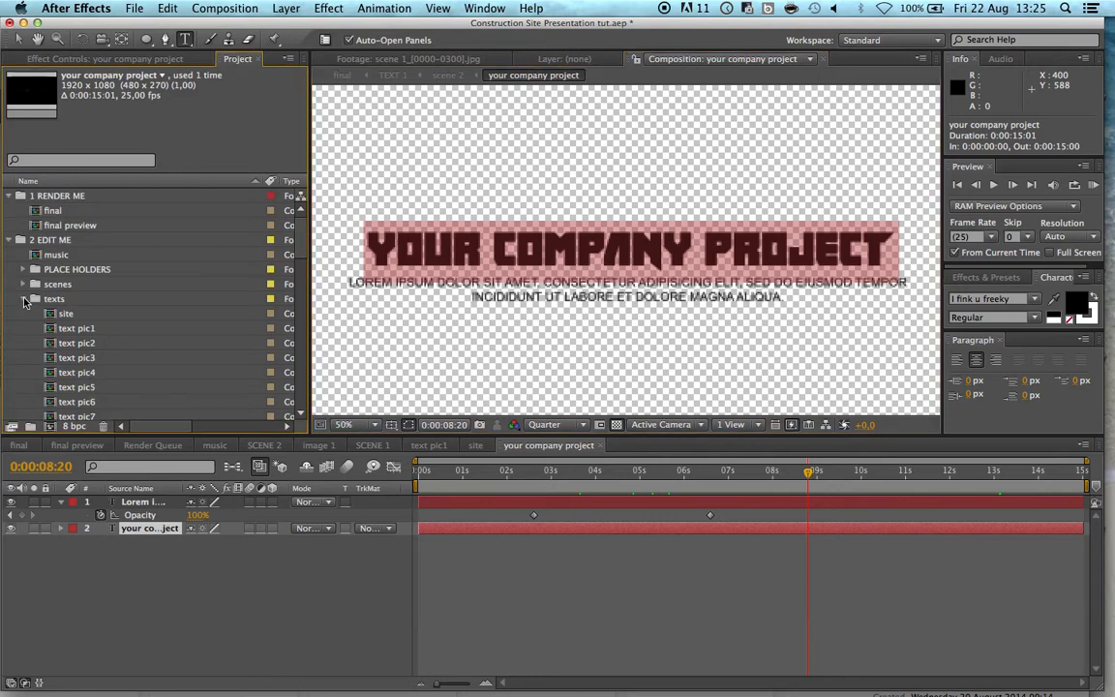
{"action": "left_click", "coordinate": [65, 313]}
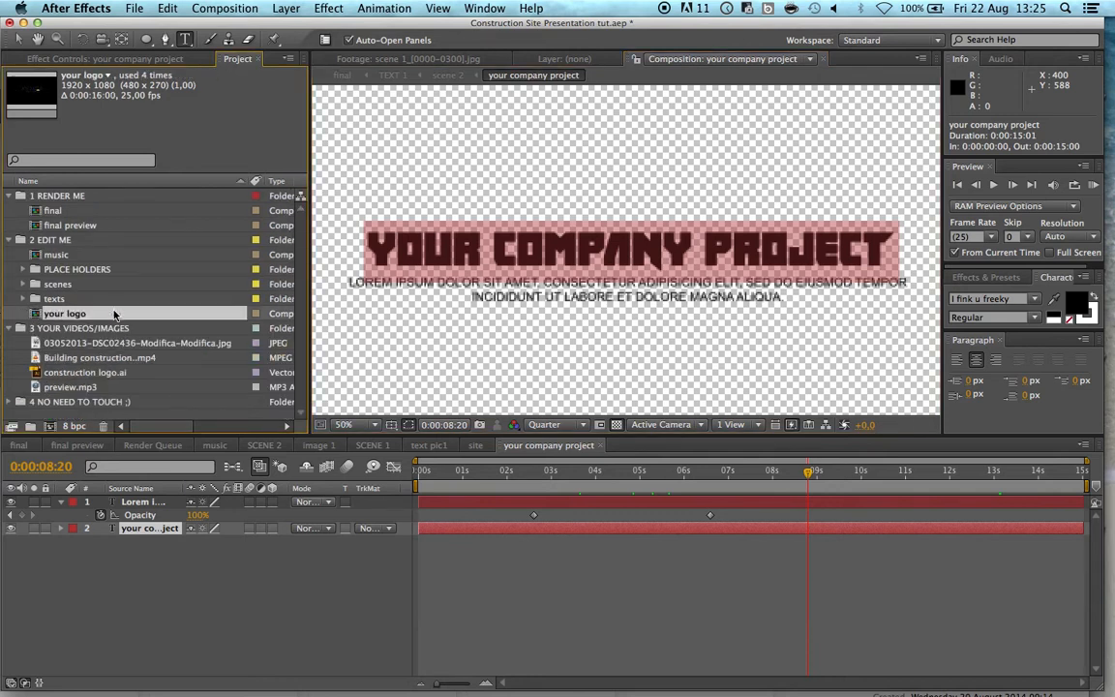
{"action": "double_click", "coordinate": [63, 314]}
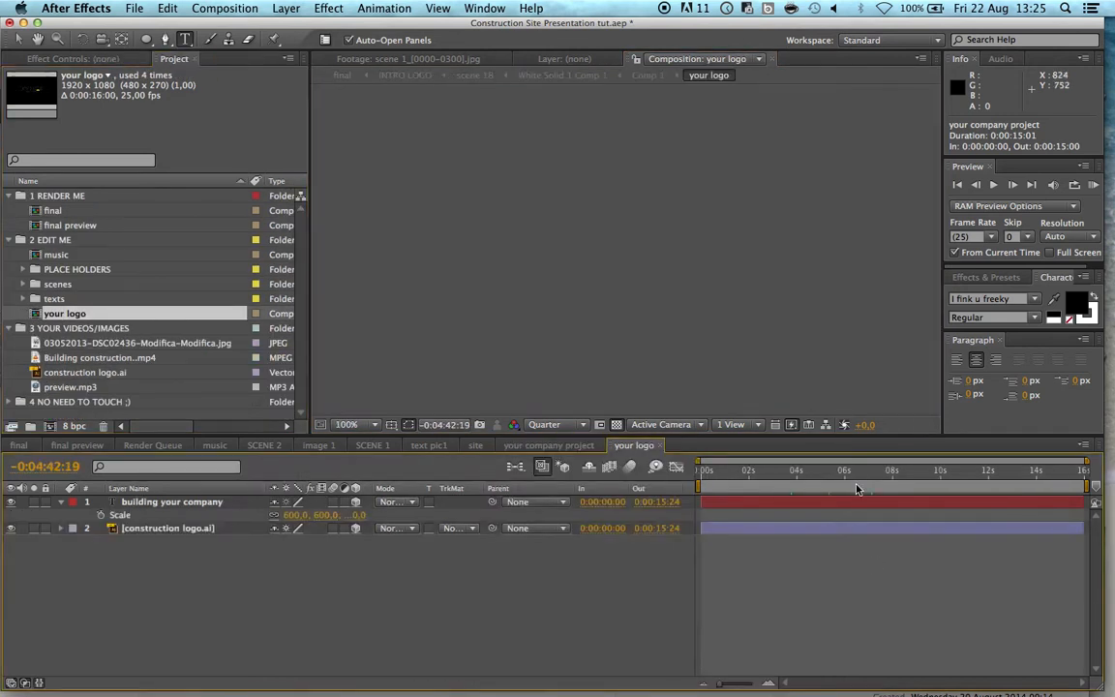
{"action": "scroll", "coordinate": [763, 249], "scroll_direction": "down", "scroll_amount": 3}
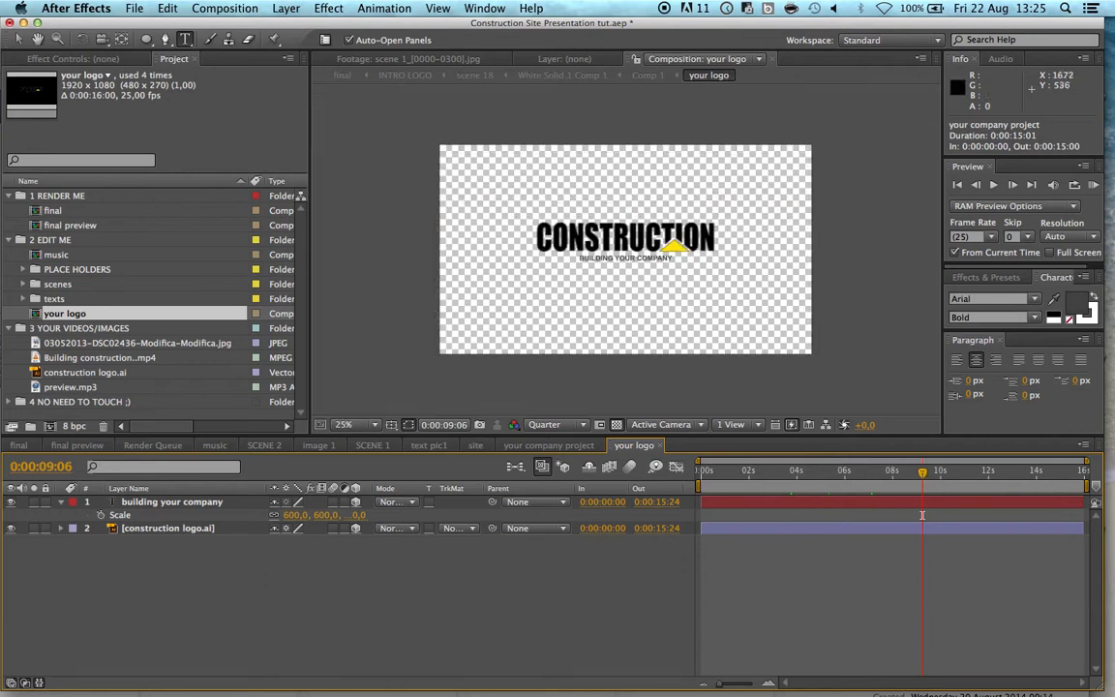
{"action": "scroll", "coordinate": [648, 275], "scroll_direction": "up", "scroll_amount": 1}
Hide the building your company text layer and delete the construction logo.ai layer from the your logo composition
{"action": "double_click", "coordinate": [174, 503]}
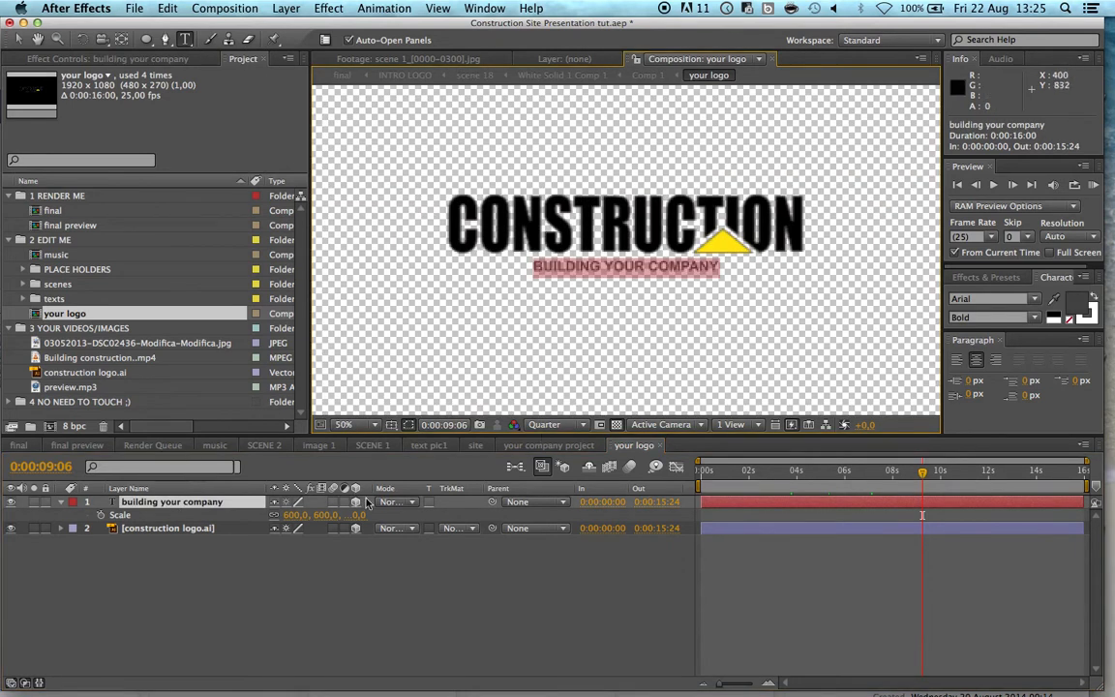
{"action": "left_click", "coordinate": [10, 502]}
{"action": "left_click", "coordinate": [11, 503]}
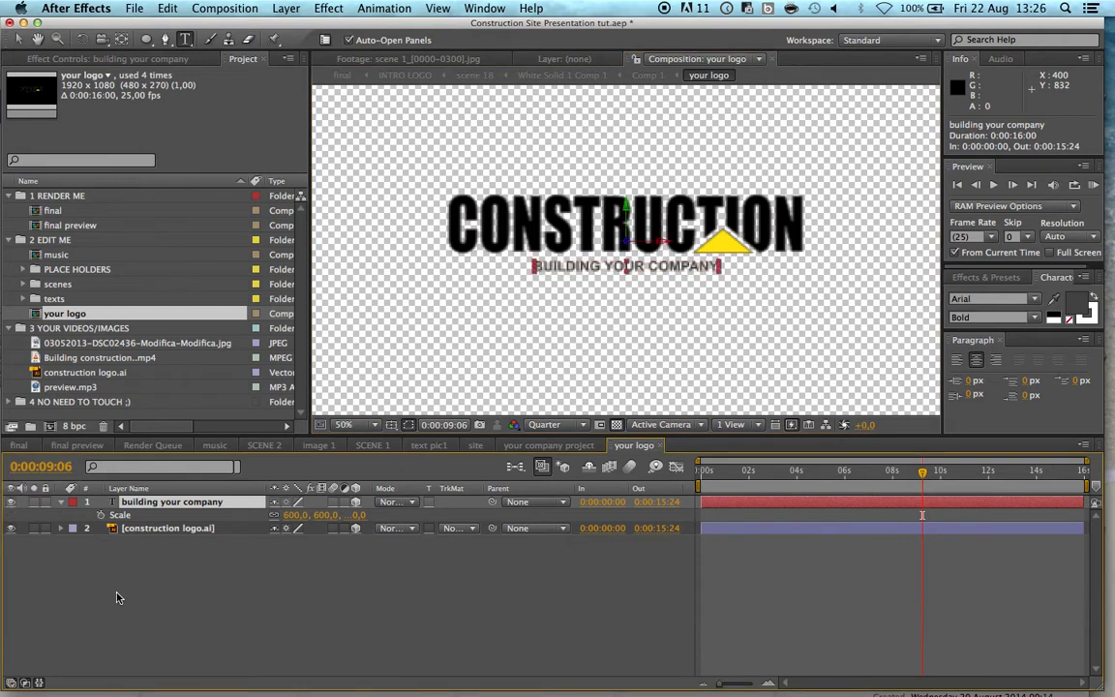
{"action": "left_click", "coordinate": [11, 502]}
{"action": "left_click", "coordinate": [206, 529]}
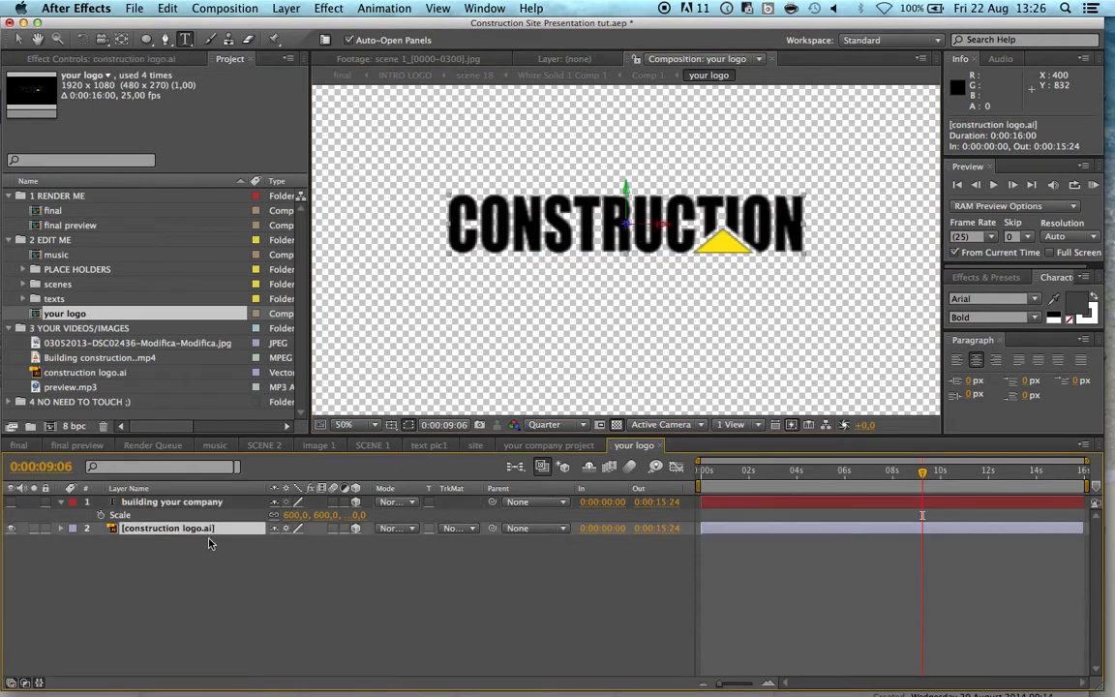
{"action": "key", "text": "Delete"}
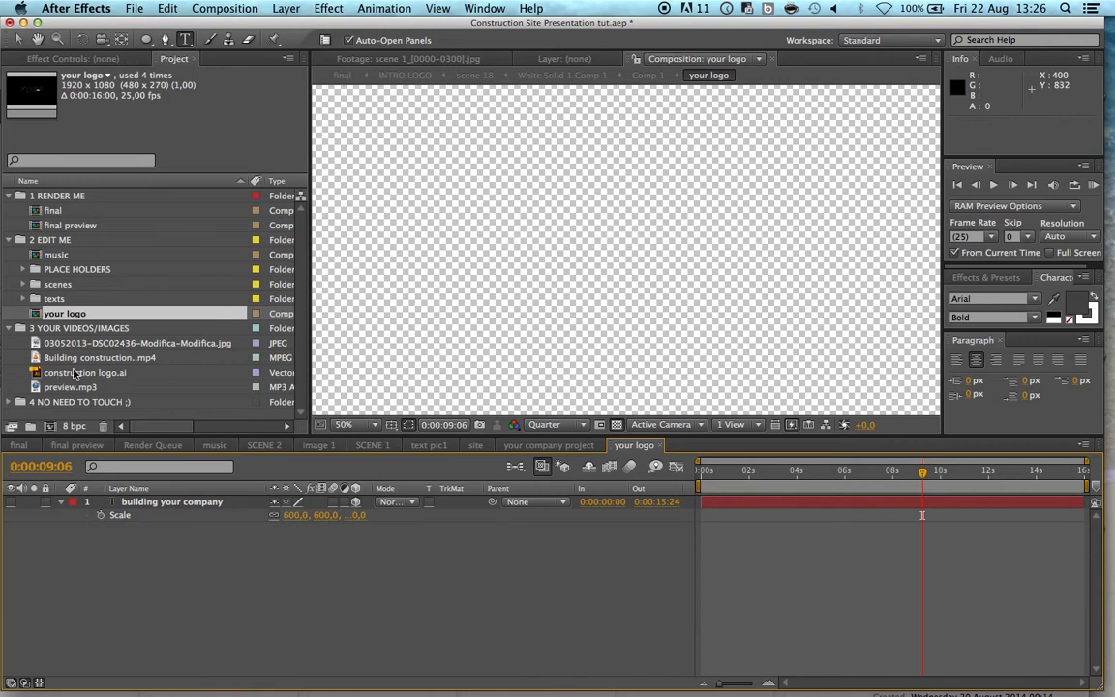
Add construction logo.ai to the your logo composition below the text layer and scale it to 193%
{"action": "left_click_drag", "start_coordinate": [110, 377], "coordinate": [372, 550]}
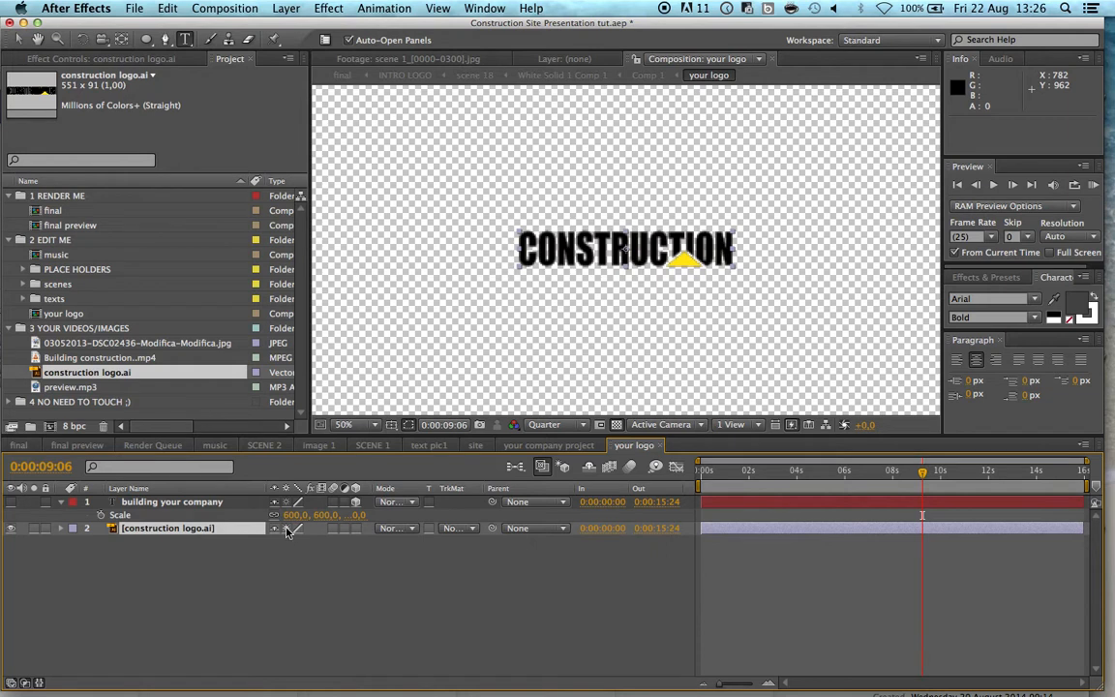
{"action": "key", "text": "v"}
{"action": "left_click_drag", "start_coordinate": [736, 247], "coordinate": [844, 334]}
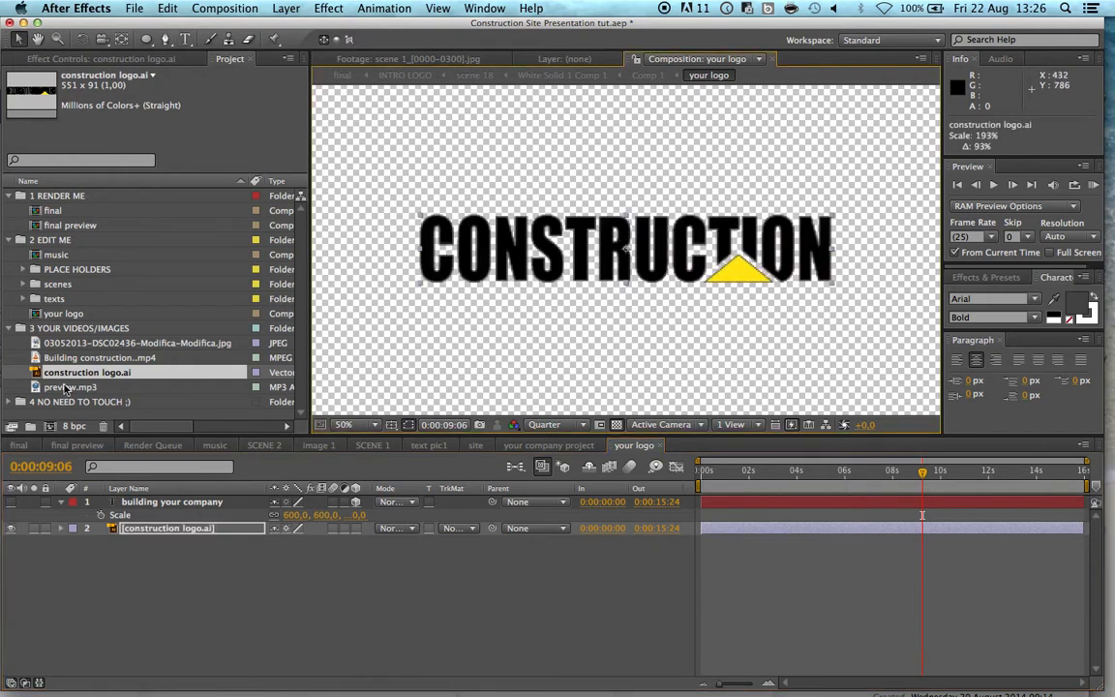
Show the building your company layer again and move the logo above the tagline to position 942, 476
{"action": "left_click", "coordinate": [94, 502]}
{"action": "left_click", "coordinate": [145, 528]}
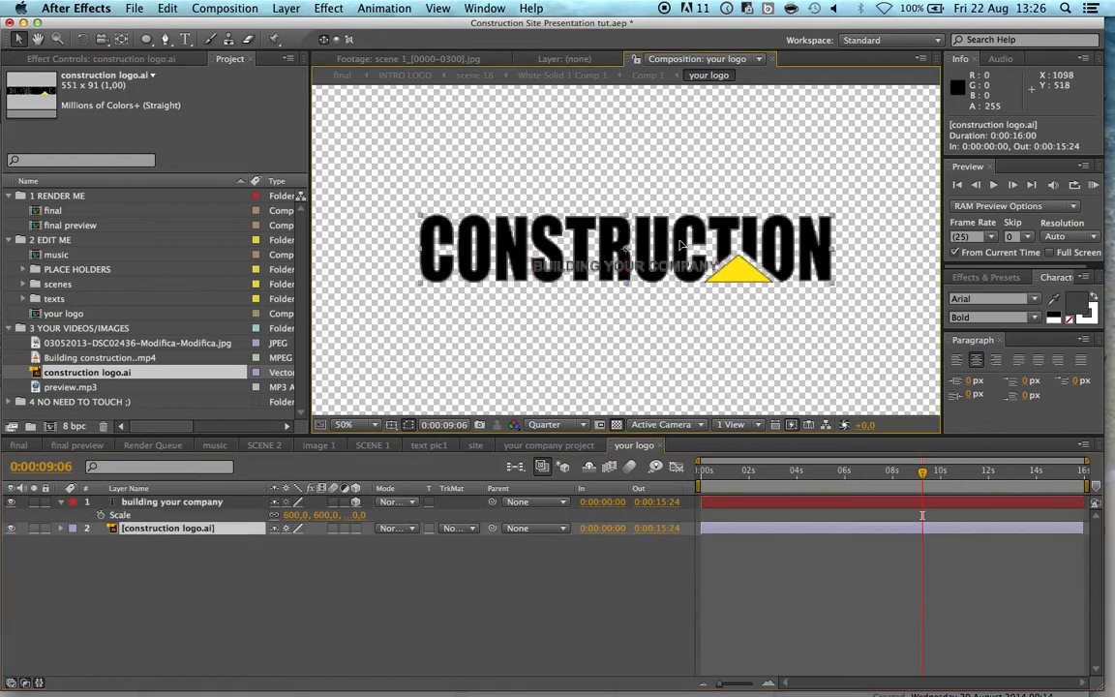
{"action": "left_click_drag", "start_coordinate": [719, 244], "coordinate": [721, 212]}
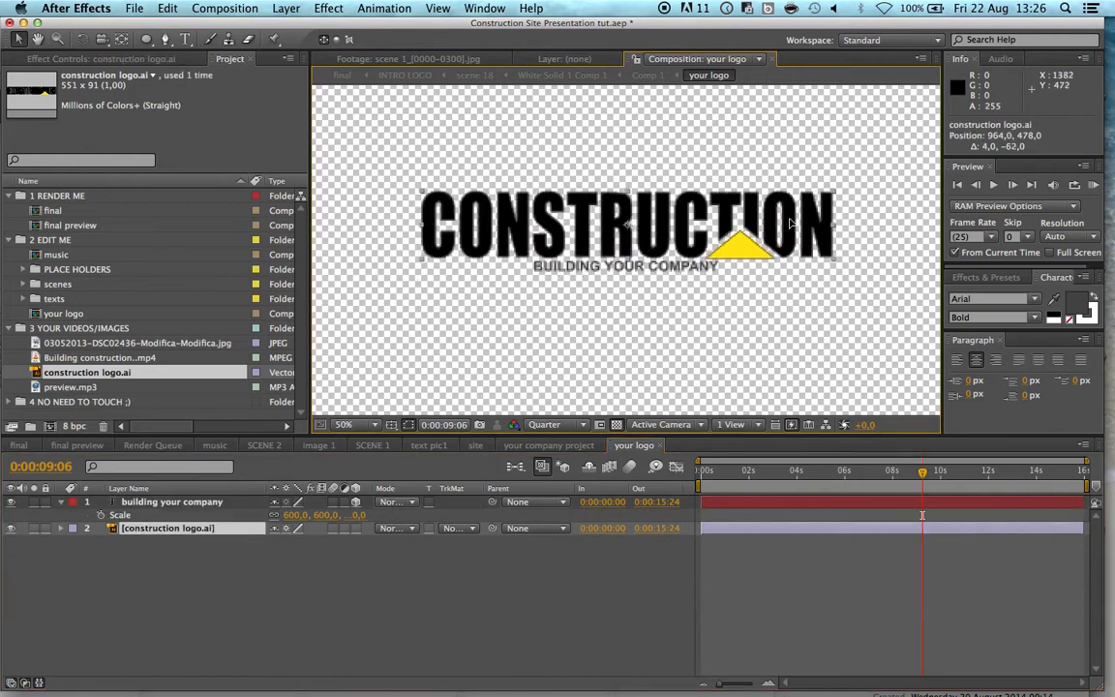
{"action": "left_click_drag", "start_coordinate": [787, 224], "coordinate": [777, 226]}
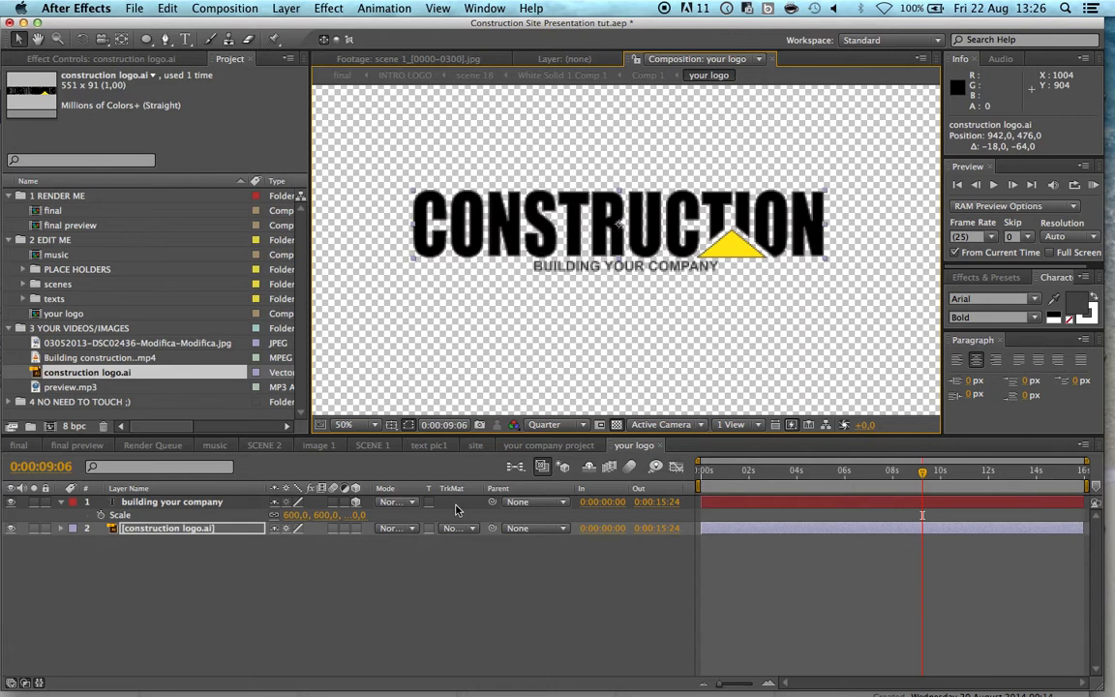
{"action": "left_click", "coordinate": [424, 605]}
{"action": "scroll", "coordinate": [565, 212], "scroll_direction": "down", "scroll_amount": 2}
{"action": "scroll", "coordinate": [571, 218], "scroll_direction": "up", "scroll_amount": 2}
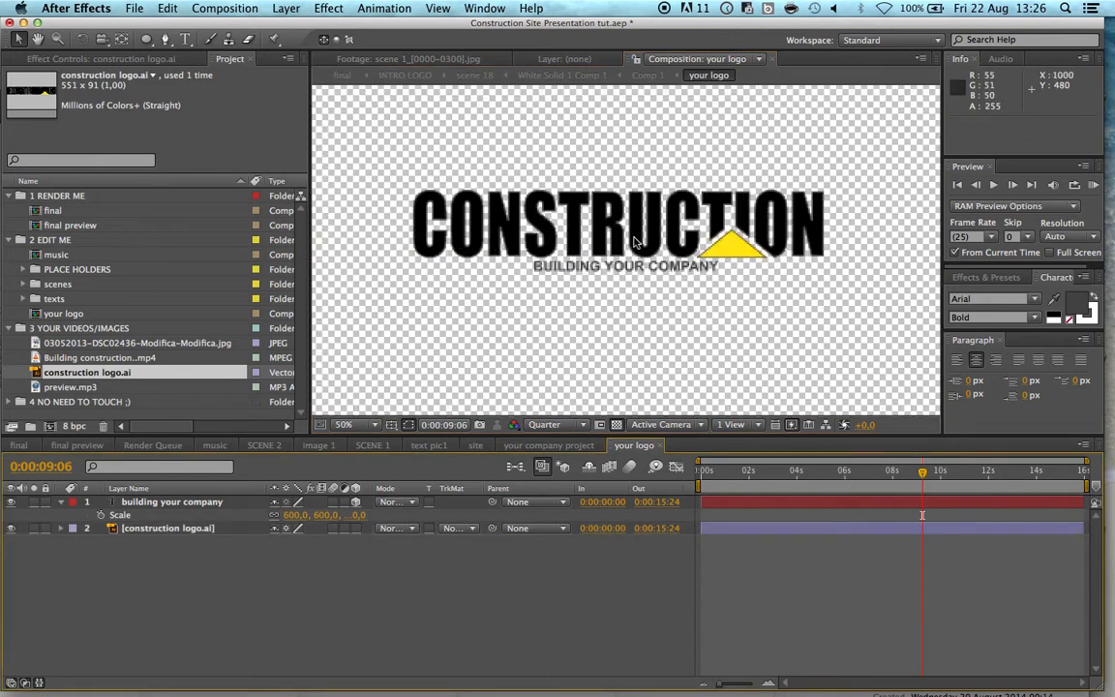
Scale the construction logo down slightly and move it closer to the tagline at position 942, 492
{"action": "left_click", "coordinate": [675, 233]}
{"action": "scroll", "coordinate": [745, 253], "scroll_direction": "down", "scroll_amount": 2}
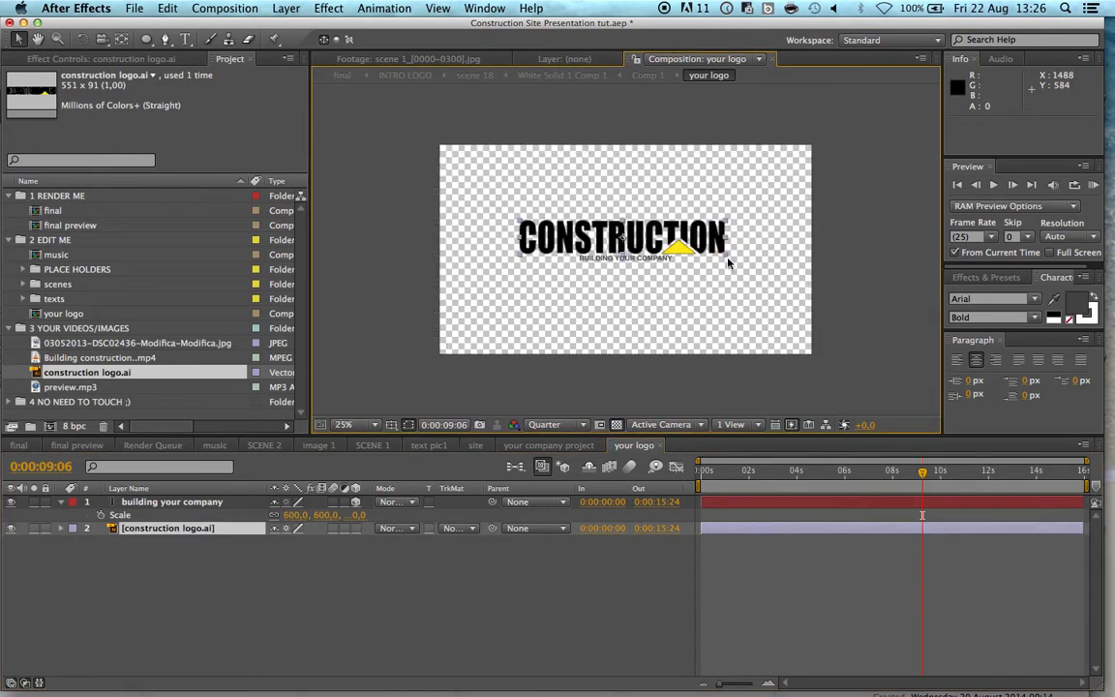
{"action": "left_click_drag", "start_coordinate": [726, 255], "coordinate": [659, 242]}
{"action": "scroll", "coordinate": [665, 238], "scroll_direction": "up", "scroll_amount": 2}
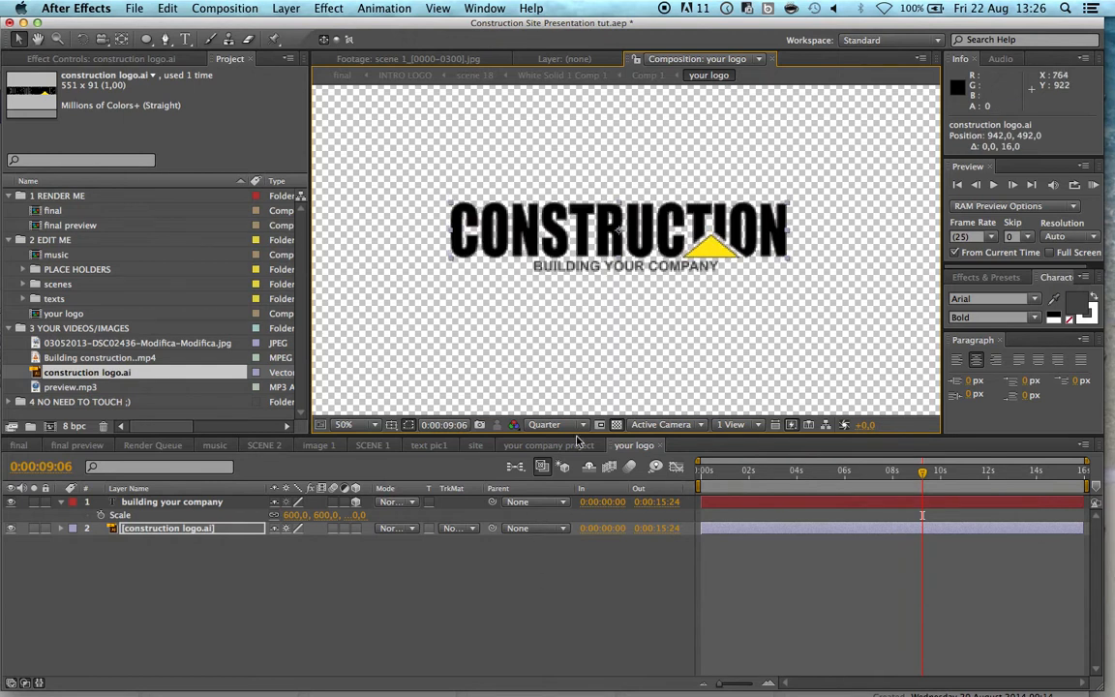
{"action": "left_click", "coordinate": [544, 581]}
{"action": "scroll", "coordinate": [578, 279], "scroll_direction": "down", "scroll_amount": 2}
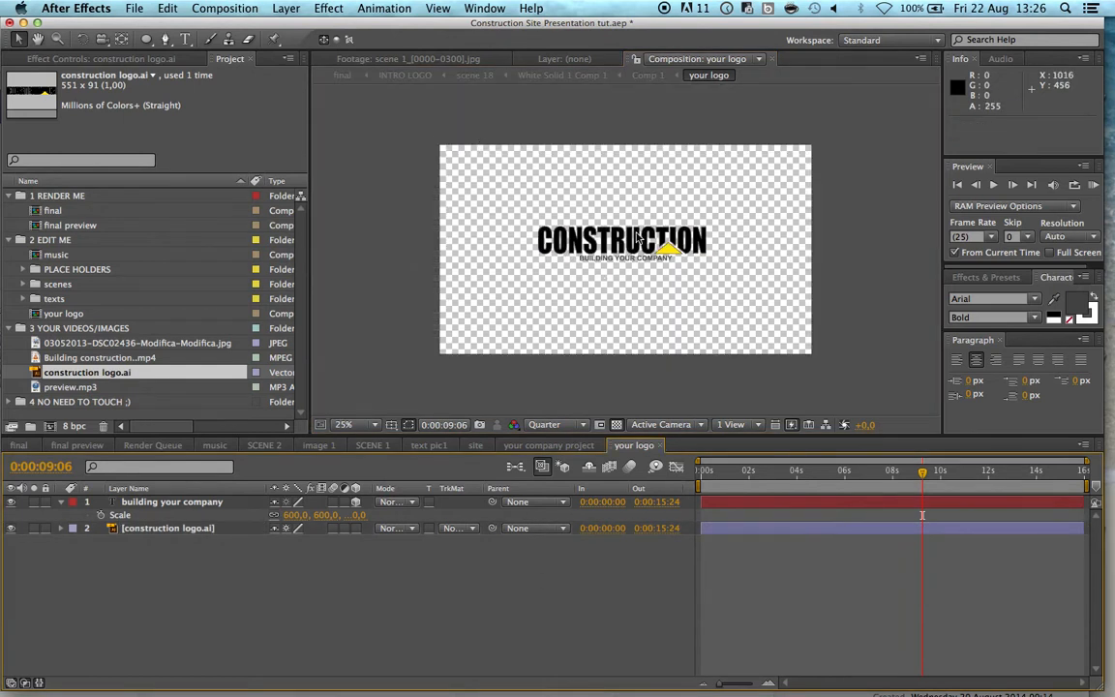
{"action": "scroll", "coordinate": [627, 251], "scroll_direction": "up", "scroll_amount": 2}
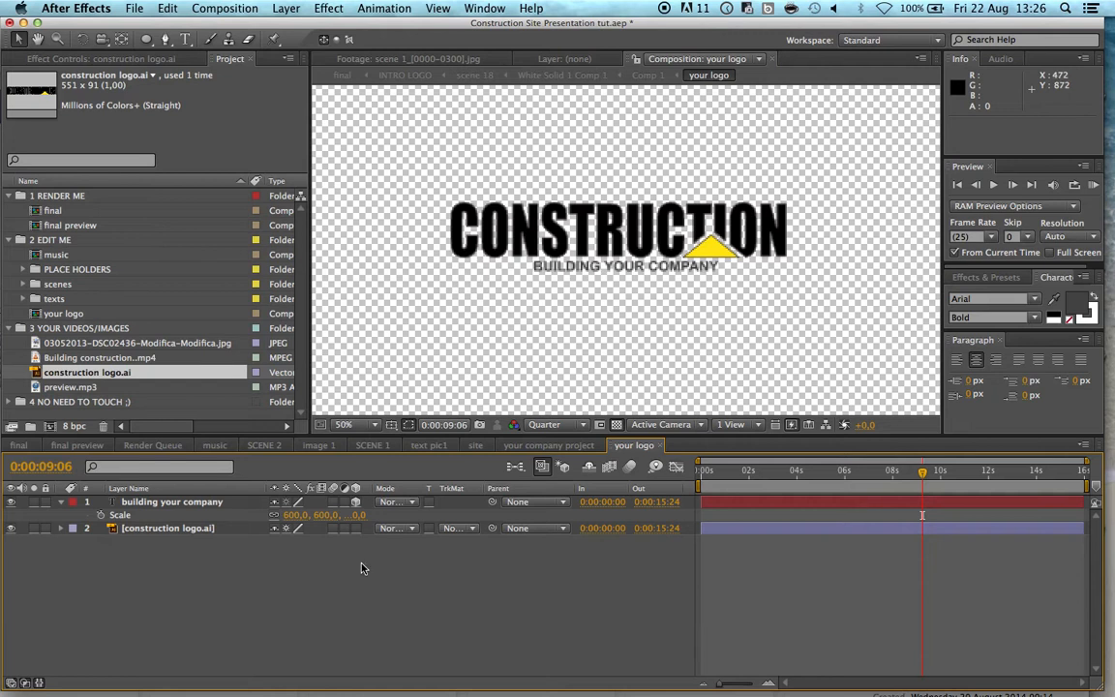
Return to the final composition, collapse the 2 EDIT ME and 3 YOUR VIDEOS/IMAGES folders, and select final in 1 RENDER ME
{"action": "left_click", "coordinate": [348, 75]}
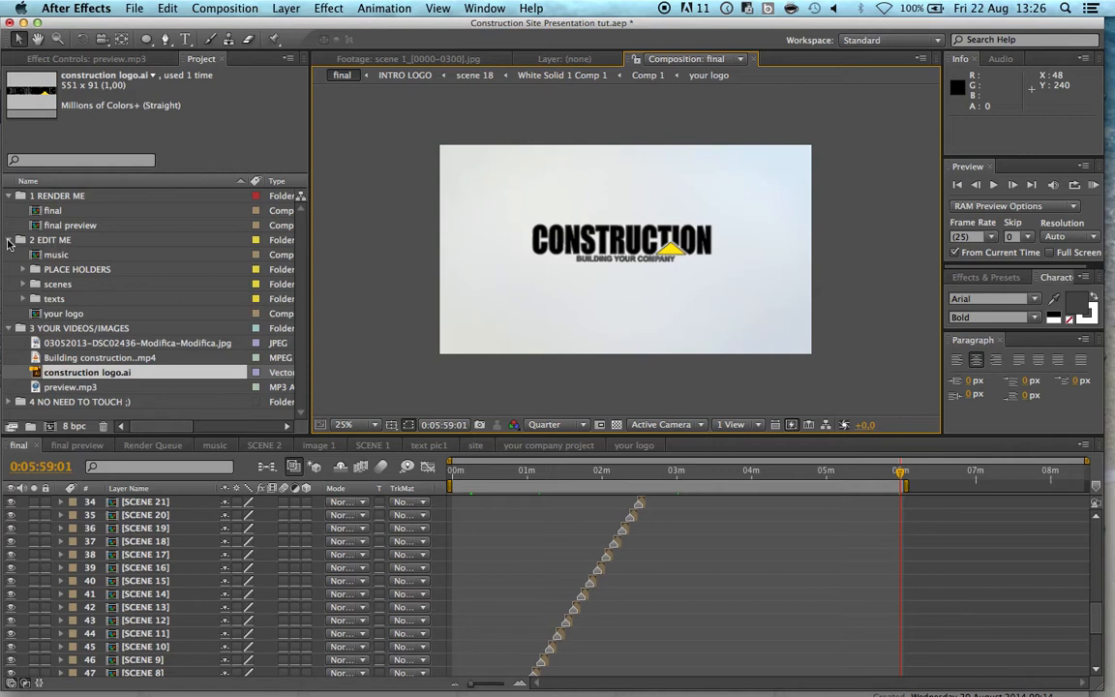
{"action": "left_click", "coordinate": [18, 240]}
{"action": "left_click", "coordinate": [11, 255]}
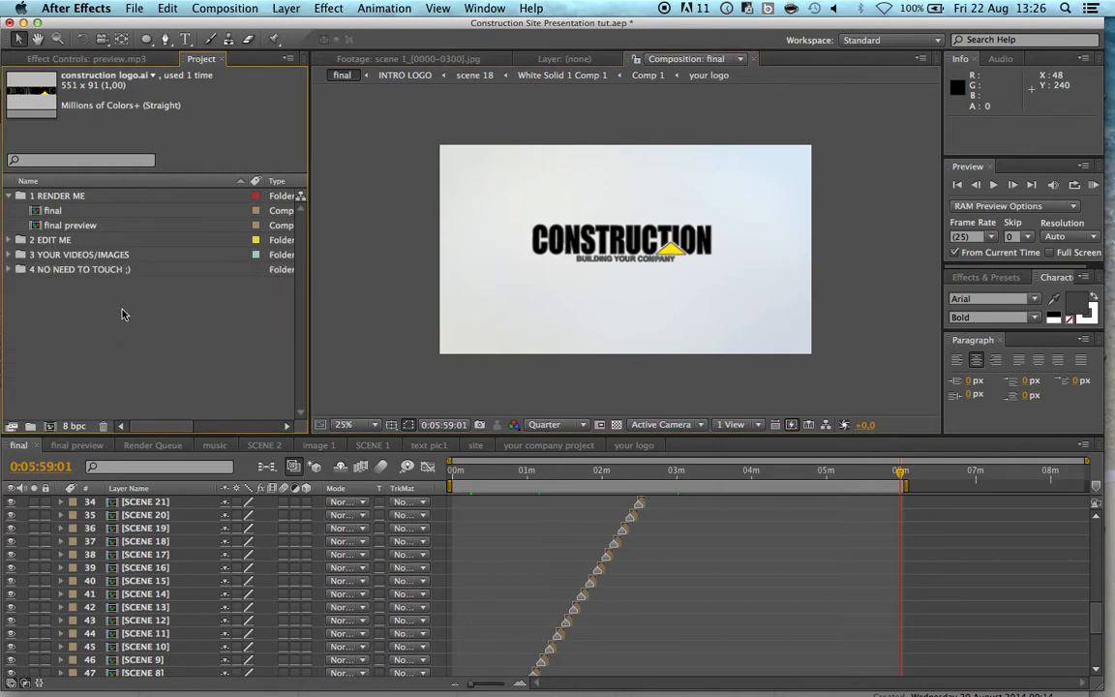
{"action": "left_click", "coordinate": [53, 207]}
Preview the final composition at 0:01:20:19 and 0:02:42:19 and review its scene layers up to the music track
{"action": "left_click", "coordinate": [553, 472]}
{"action": "left_click_drag", "start_coordinate": [486, 685], "coordinate": [493, 685]}
{"action": "scroll", "coordinate": [671, 594], "scroll_direction": "down", "scroll_amount": 5}
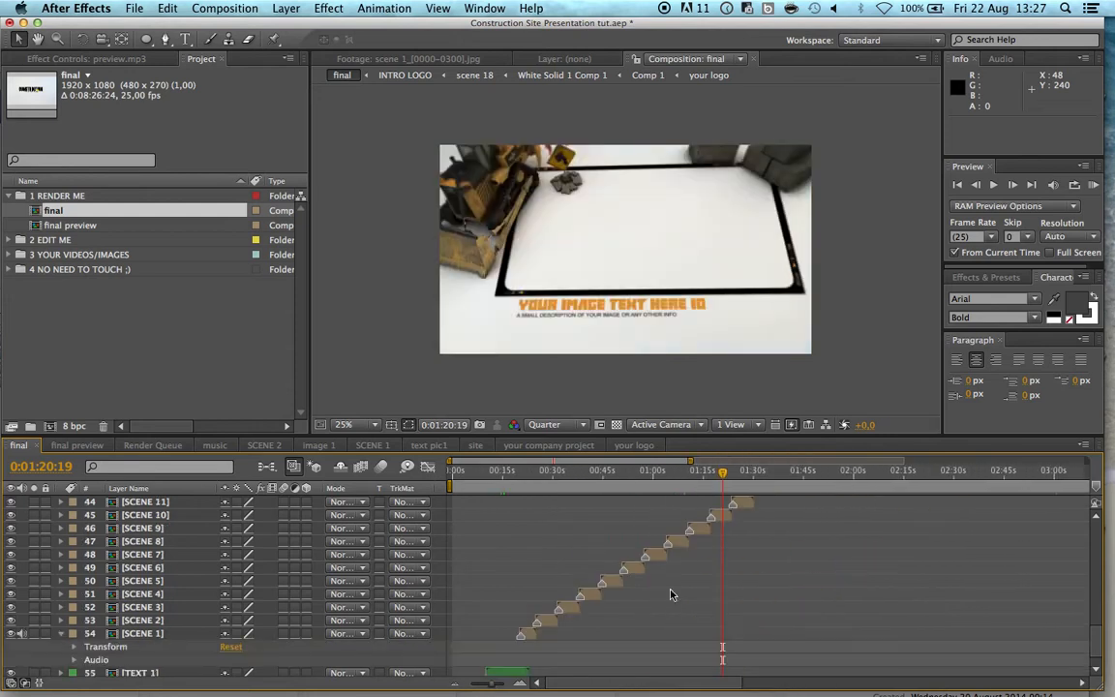
{"action": "scroll", "coordinate": [671, 595], "scroll_direction": "up", "scroll_amount": 4}
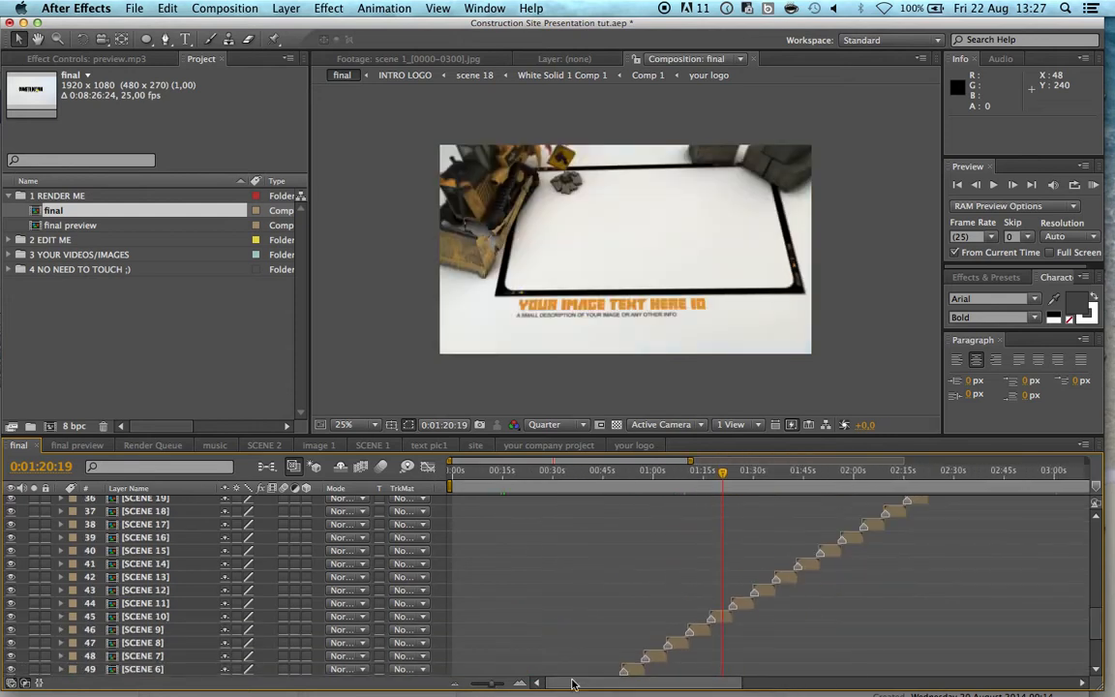
{"action": "left_click_drag", "start_coordinate": [492, 683], "coordinate": [451, 684]}
{"action": "scroll", "coordinate": [659, 607], "scroll_direction": "up", "scroll_amount": 1}
{"action": "scroll", "coordinate": [668, 595], "scroll_direction": "up", "scroll_amount": 10}
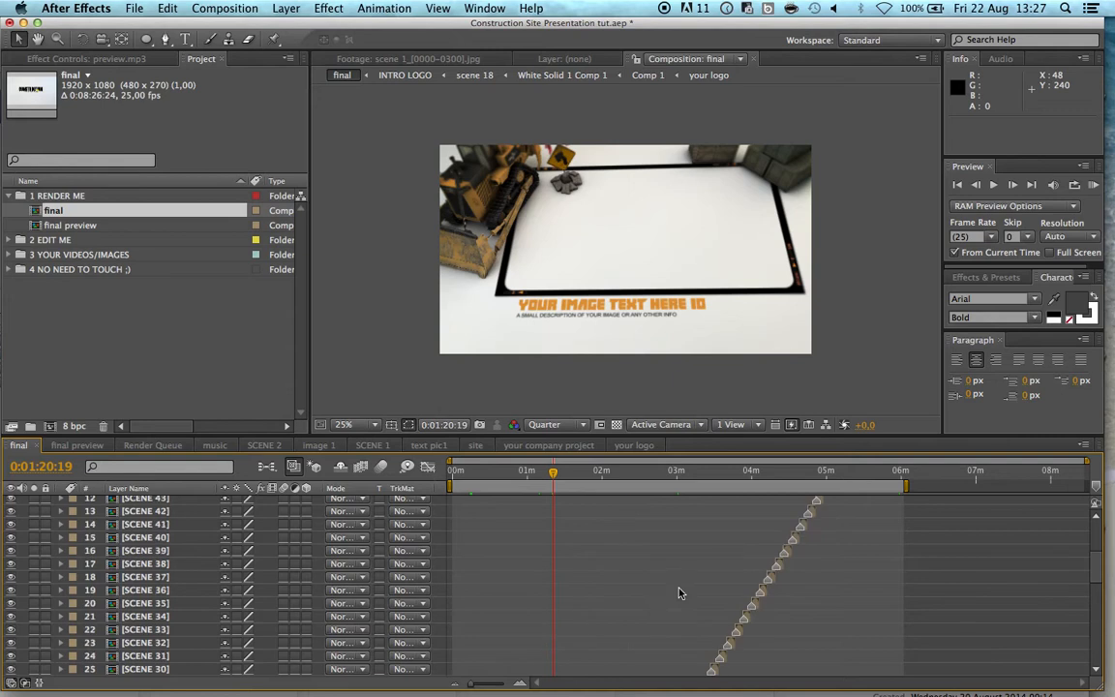
{"action": "left_click", "coordinate": [655, 475]}
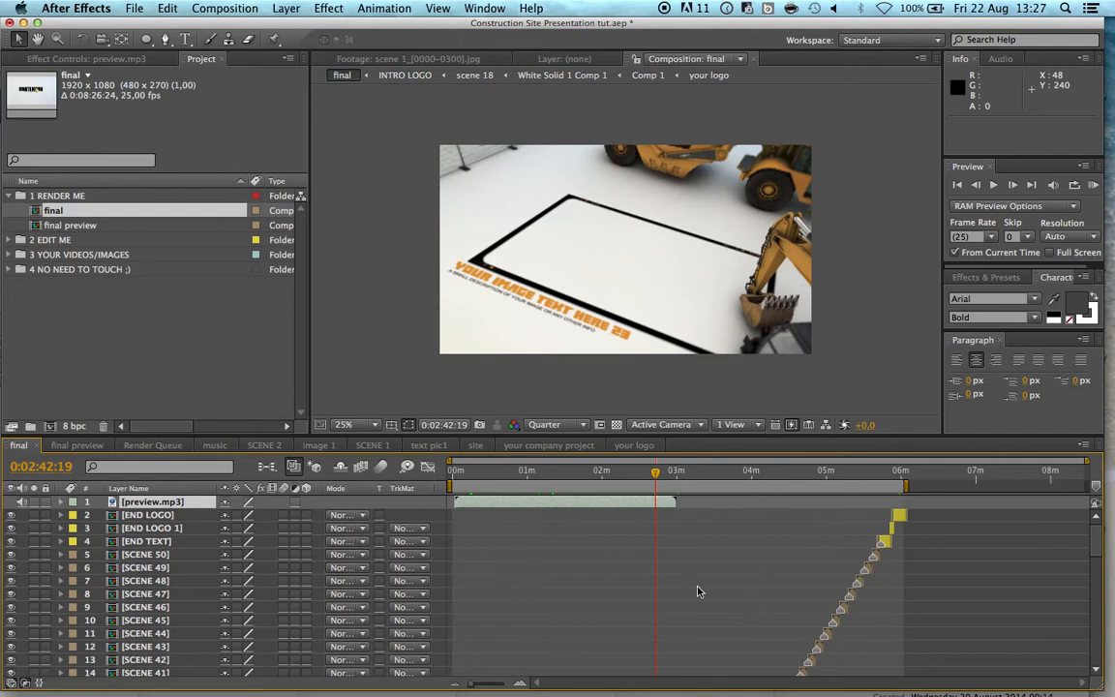
Locate and select the SCENE 23 layer at the current time and magnify the timeline around it
{"action": "scroll", "coordinate": [699, 590], "scroll_direction": "down", "scroll_amount": 7}
{"action": "scroll", "coordinate": [699, 591], "scroll_direction": "down", "scroll_amount": 1}
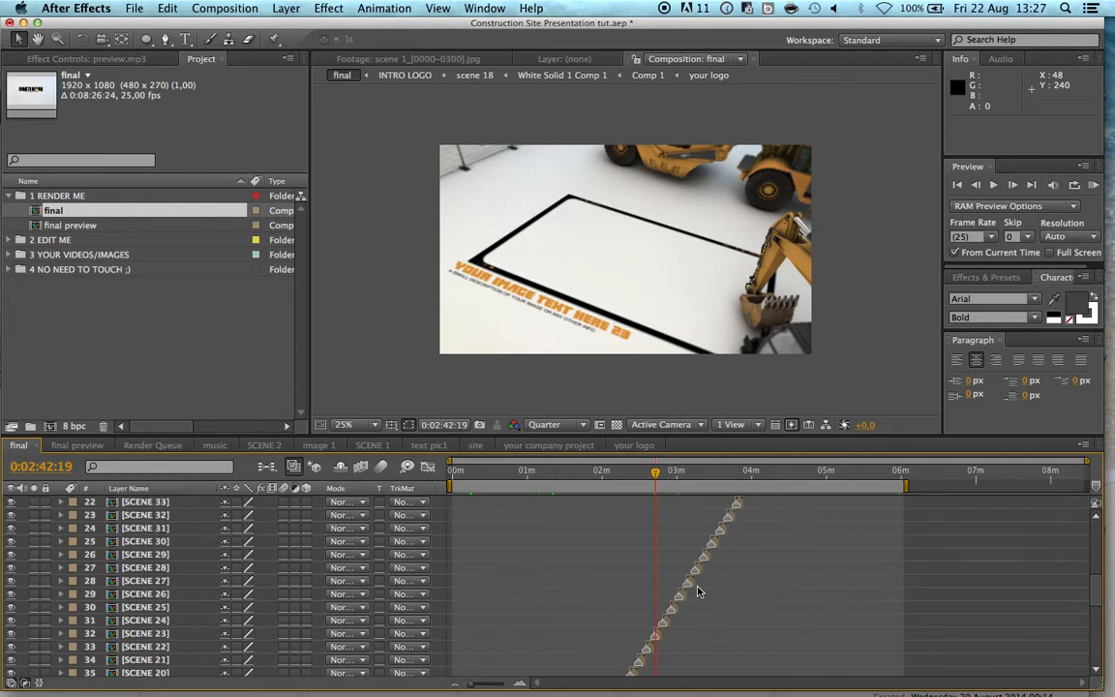
{"action": "left_click", "coordinate": [661, 634]}
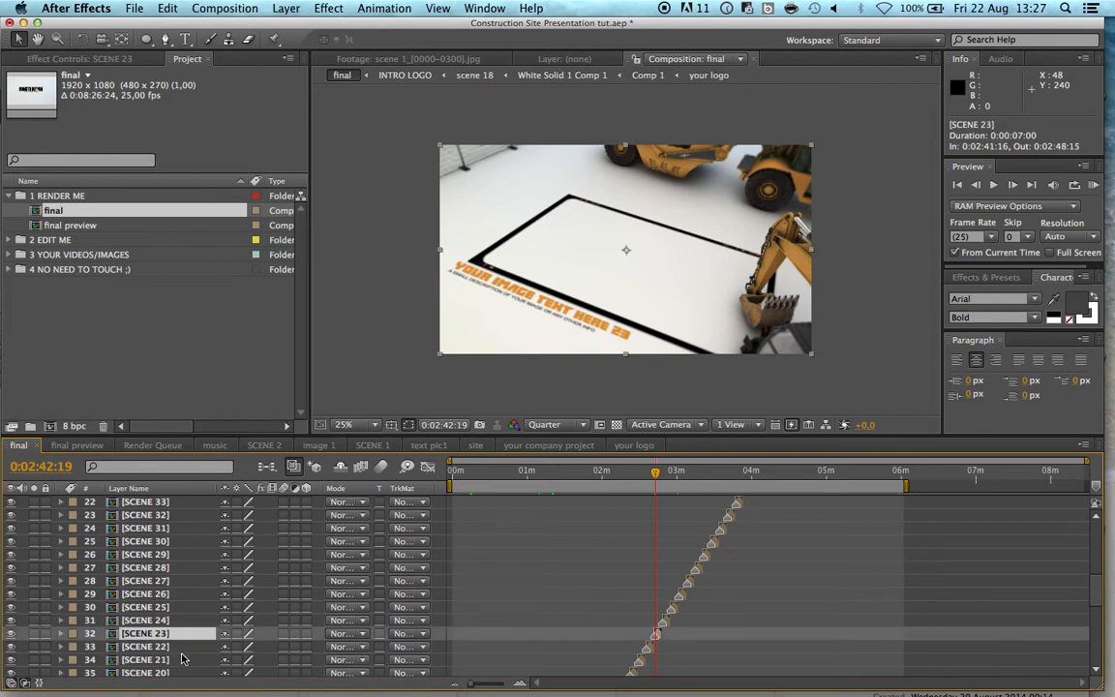
{"action": "left_click_drag", "start_coordinate": [481, 685], "coordinate": [485, 685]}
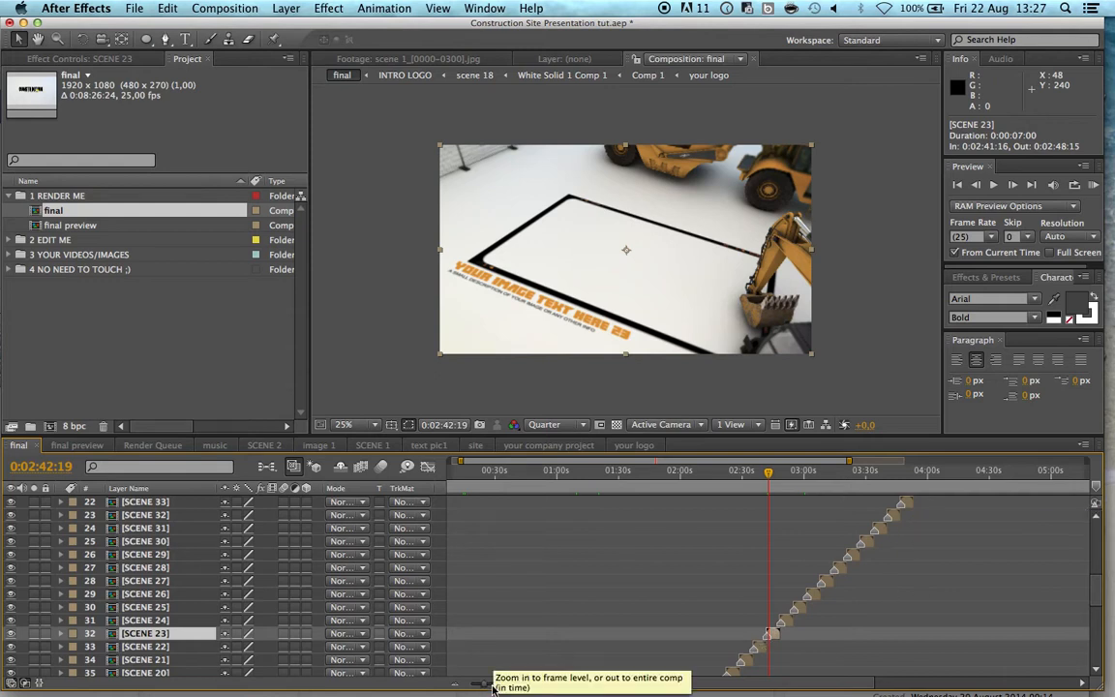
{"action": "left_click_drag", "start_coordinate": [484, 687], "coordinate": [491, 687]}
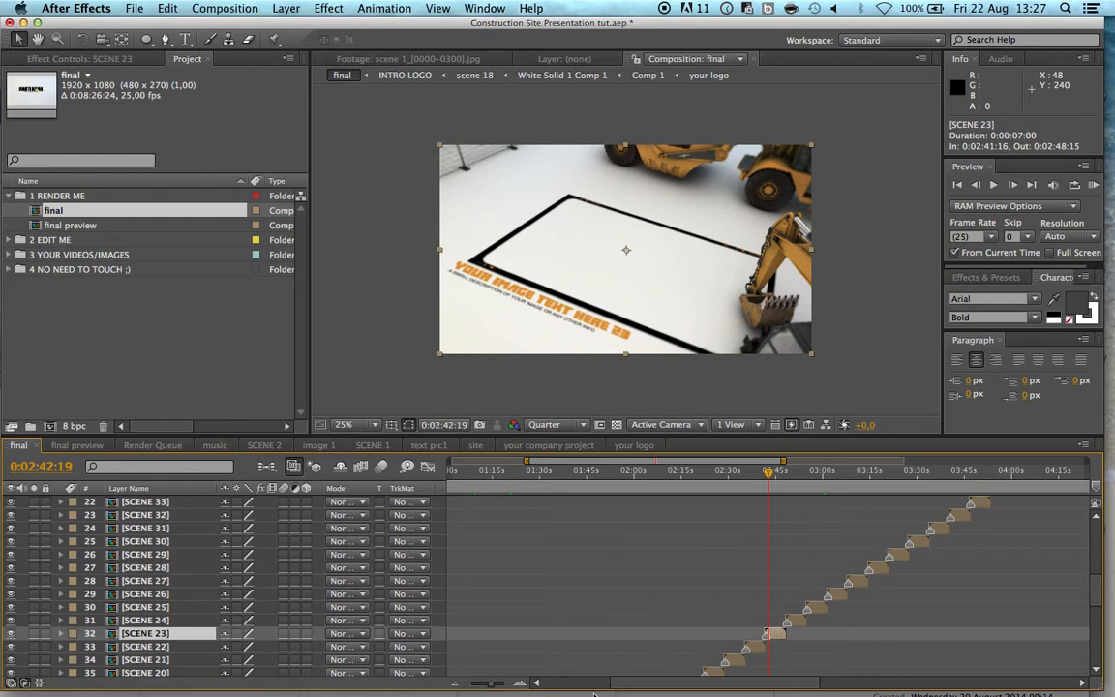
Move the END LOGO, END LOGO 1 and END TEXT layers down the stack to directly above SCENE 23
{"action": "scroll", "coordinate": [775, 590], "scroll_direction": "up", "scroll_amount": 7}
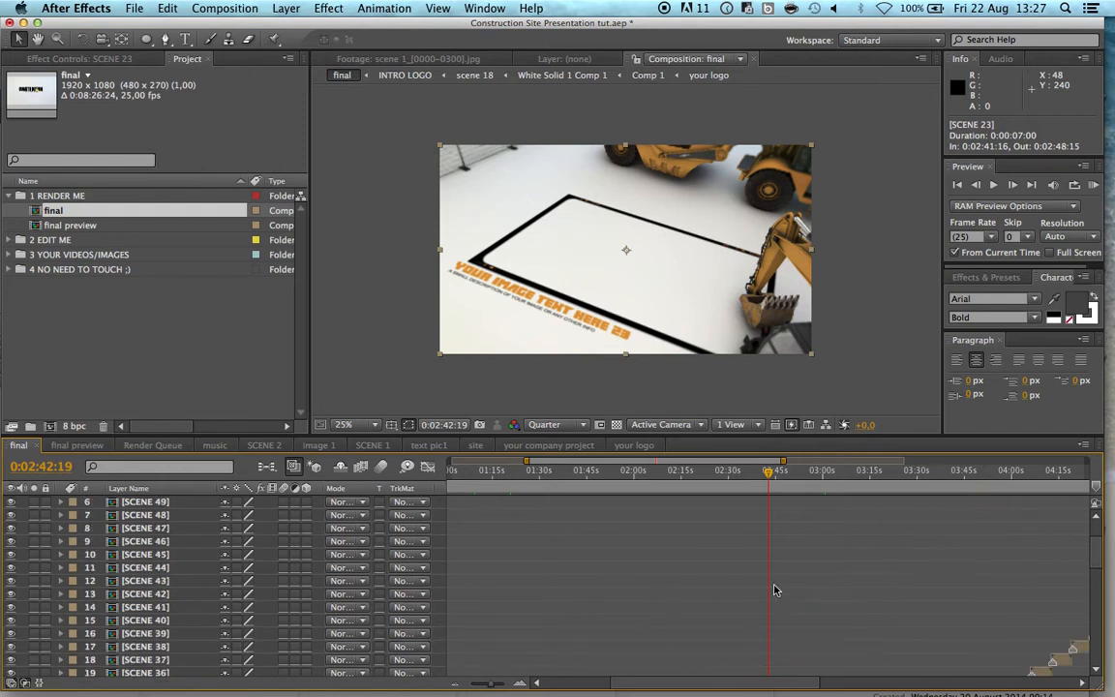
{"action": "left_click", "coordinate": [145, 541]}
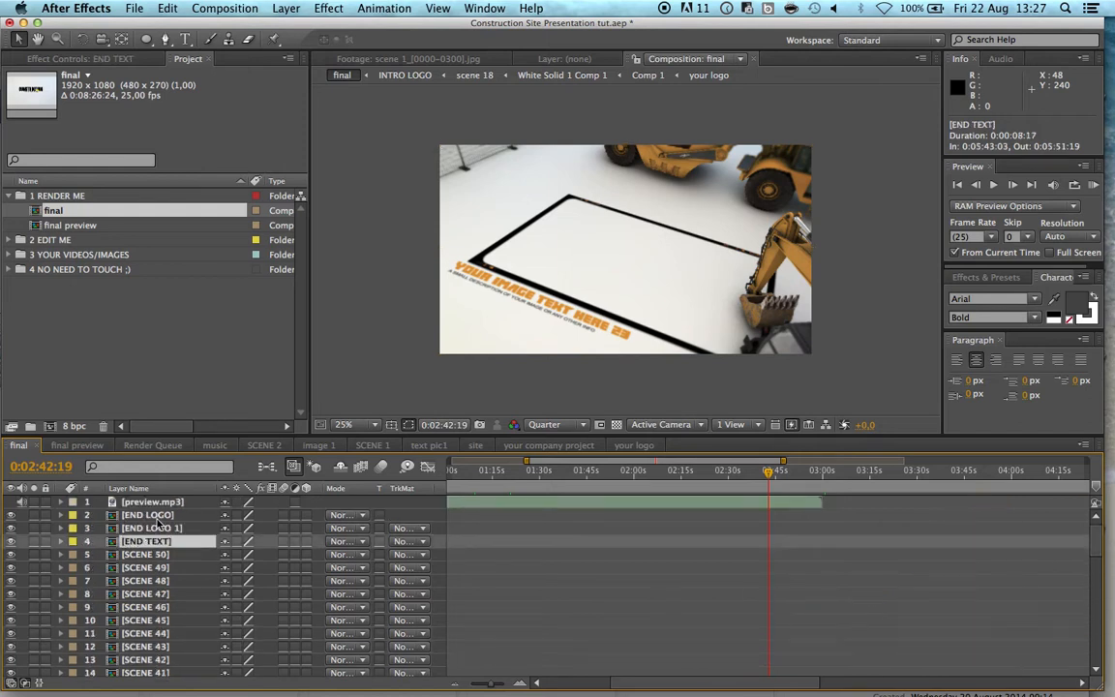
{"action": "left_click", "coordinate": [147, 515]}
{"action": "left_click", "coordinate": [150, 541]}
{"action": "left_click", "coordinate": [166, 517], "text": "shift"}
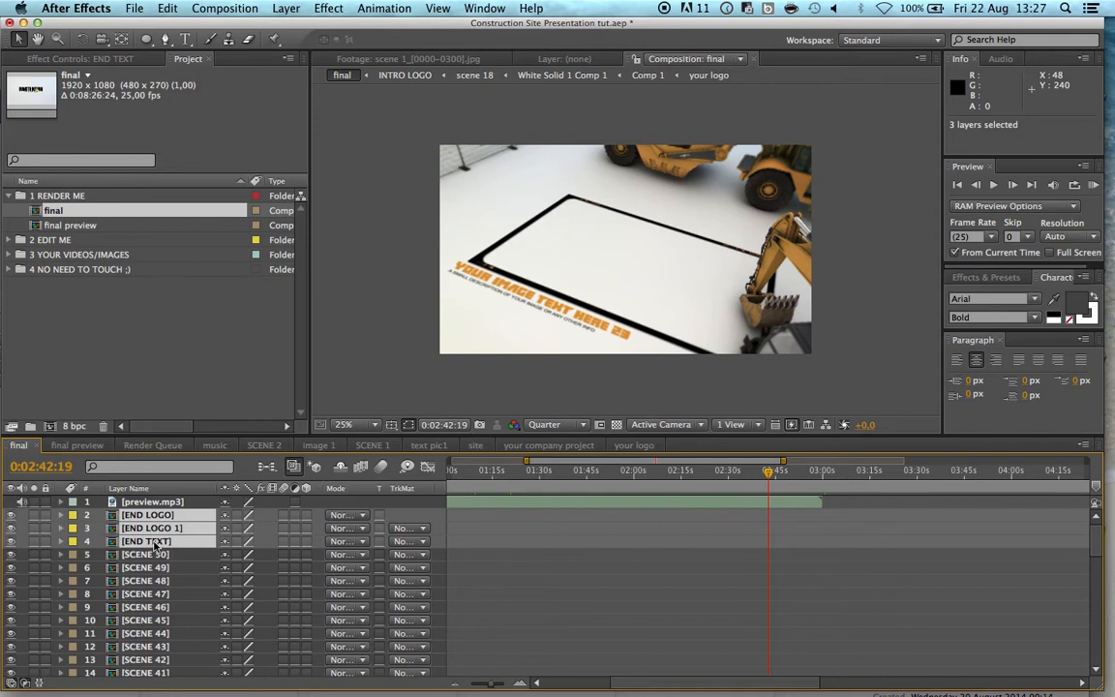
{"action": "left_click_drag", "start_coordinate": [155, 545], "coordinate": [154, 569]}
{"action": "left_click_drag", "start_coordinate": [172, 661], "coordinate": [159, 585]}
Change the label colour of the SCENE 23 layer to Pink
{"action": "left_click", "coordinate": [150, 591]}
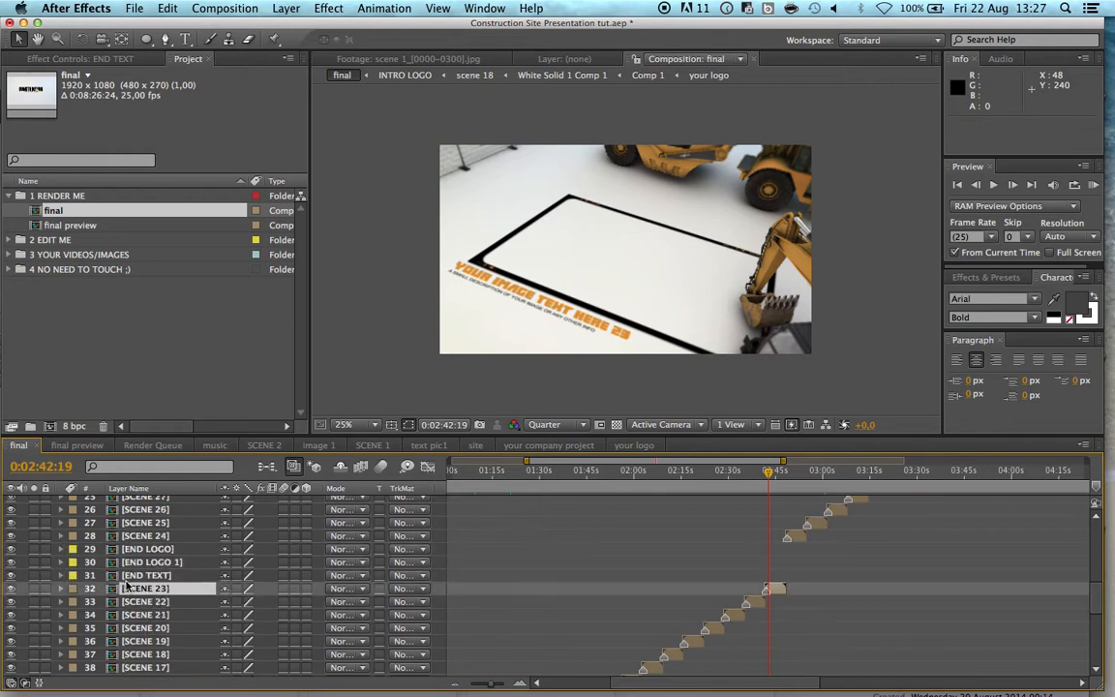
{"action": "left_click", "coordinate": [76, 591]}
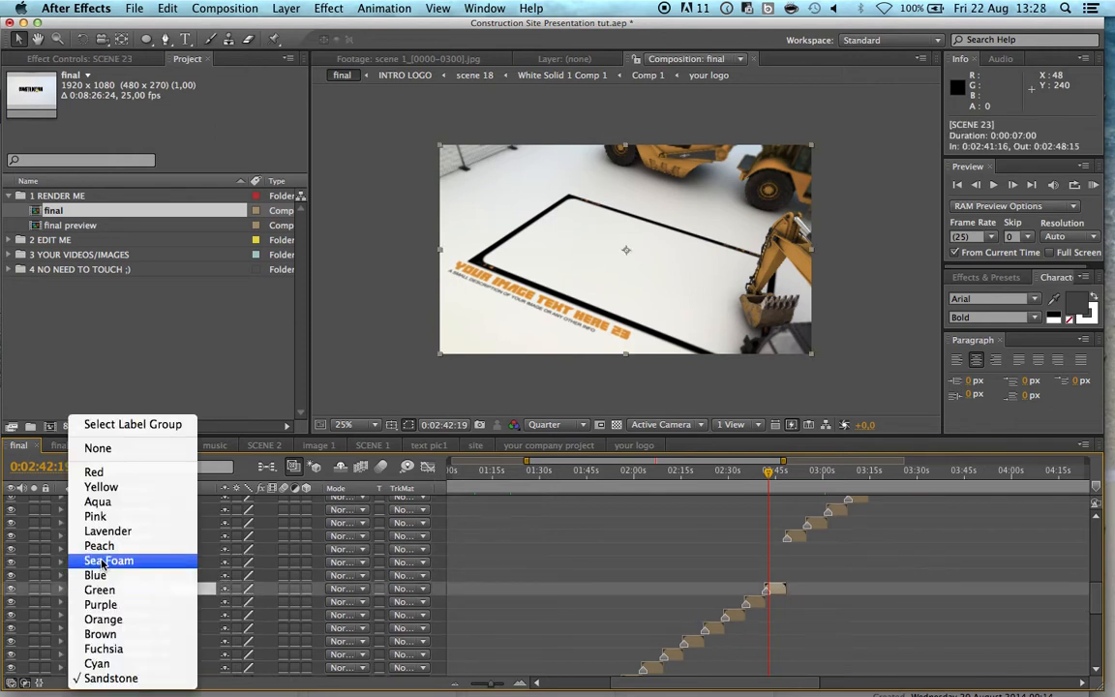
{"action": "left_click", "coordinate": [104, 518]}
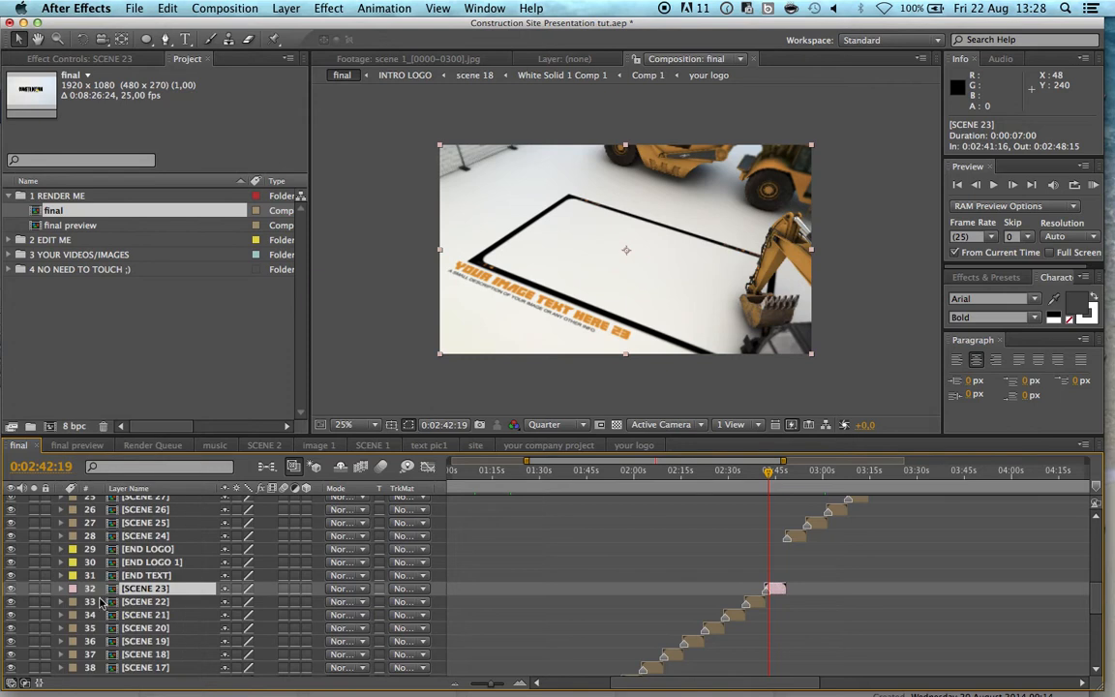
Review the layer stack around the three end layers and the unused scenes above them, SCENE 24 to SCENE 50
{"action": "key", "text": "super+Up"}
{"action": "key", "text": "super+Up"}
{"action": "key", "text": "super+Up"}
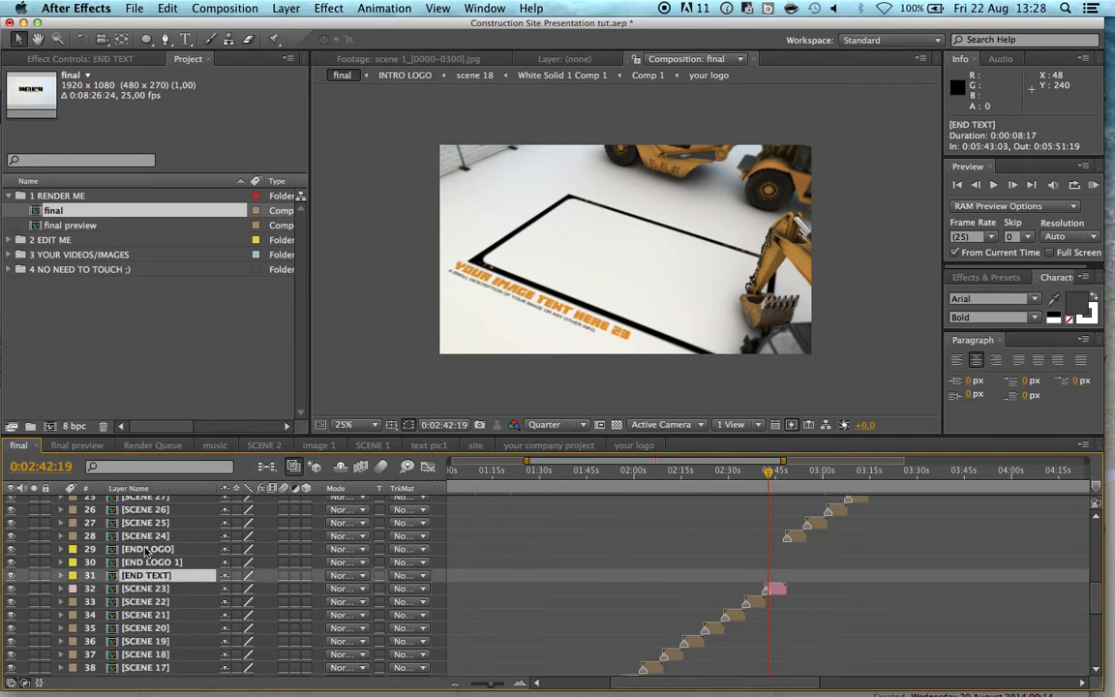
{"action": "left_click", "coordinate": [145, 536]}
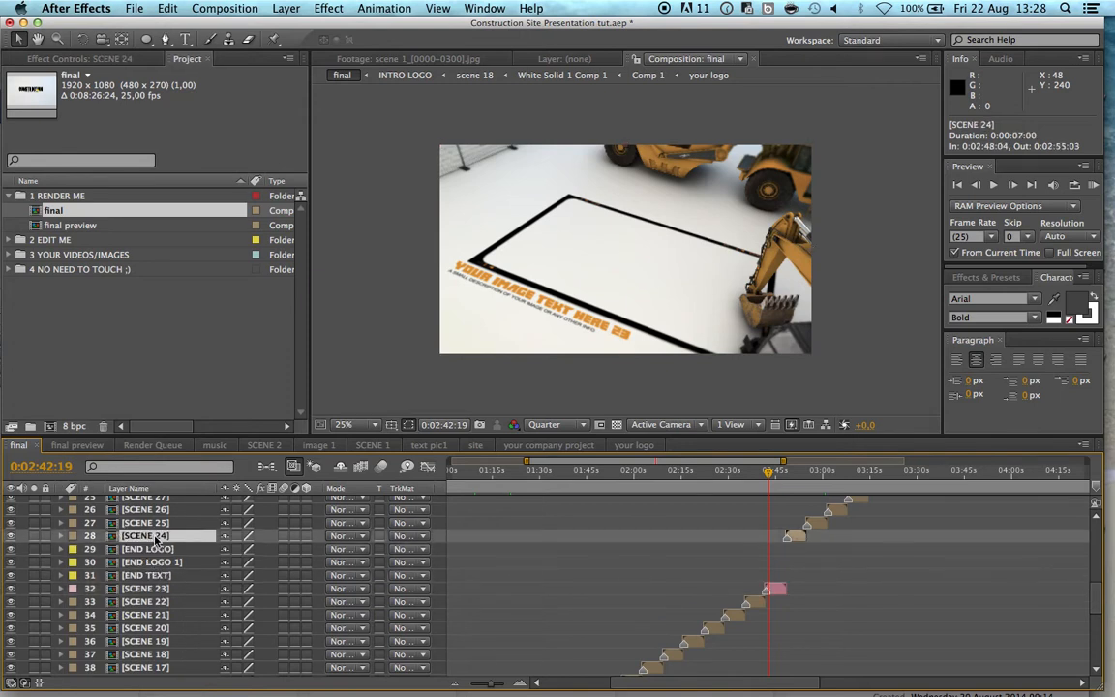
{"action": "scroll", "coordinate": [160, 540], "scroll_direction": "up", "scroll_amount": 10}
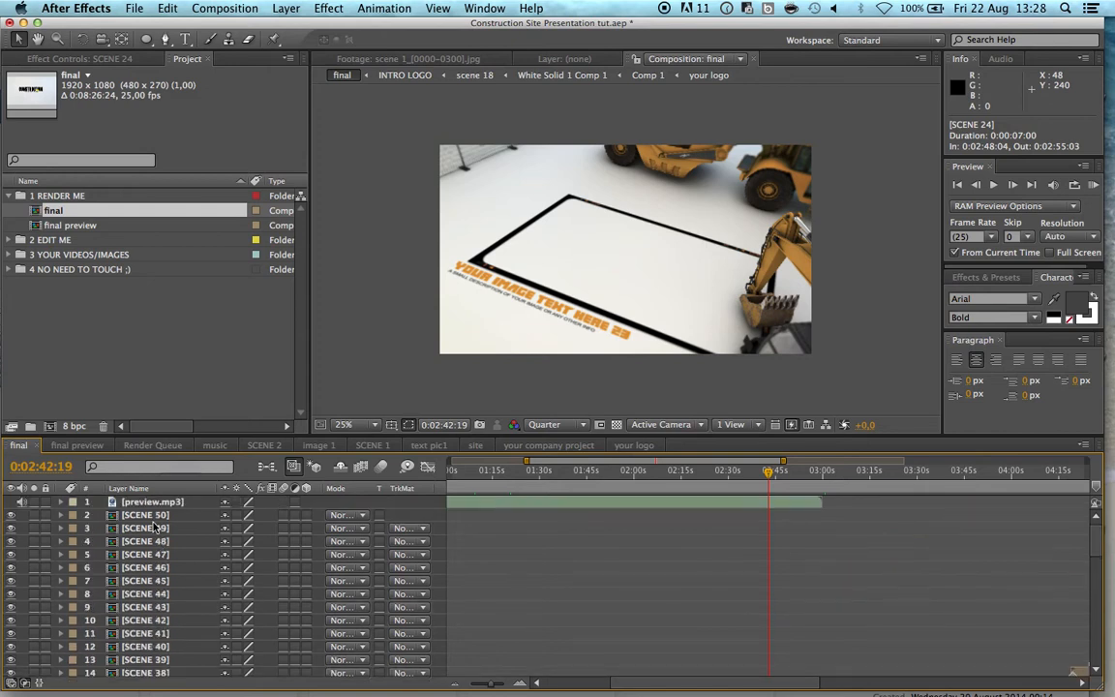
{"action": "scroll", "coordinate": [160, 542], "scroll_direction": "down", "scroll_amount": 12}
{"action": "scroll", "coordinate": [172, 565], "scroll_direction": "up", "scroll_amount": 4}
{"action": "left_click", "coordinate": [133, 530]}
{"action": "scroll", "coordinate": [177, 545], "scroll_direction": "up", "scroll_amount": 2}
Select the layers from SCENE 24 through SCENE 50 and turn off their visibility
{"action": "left_click", "coordinate": [160, 530]}
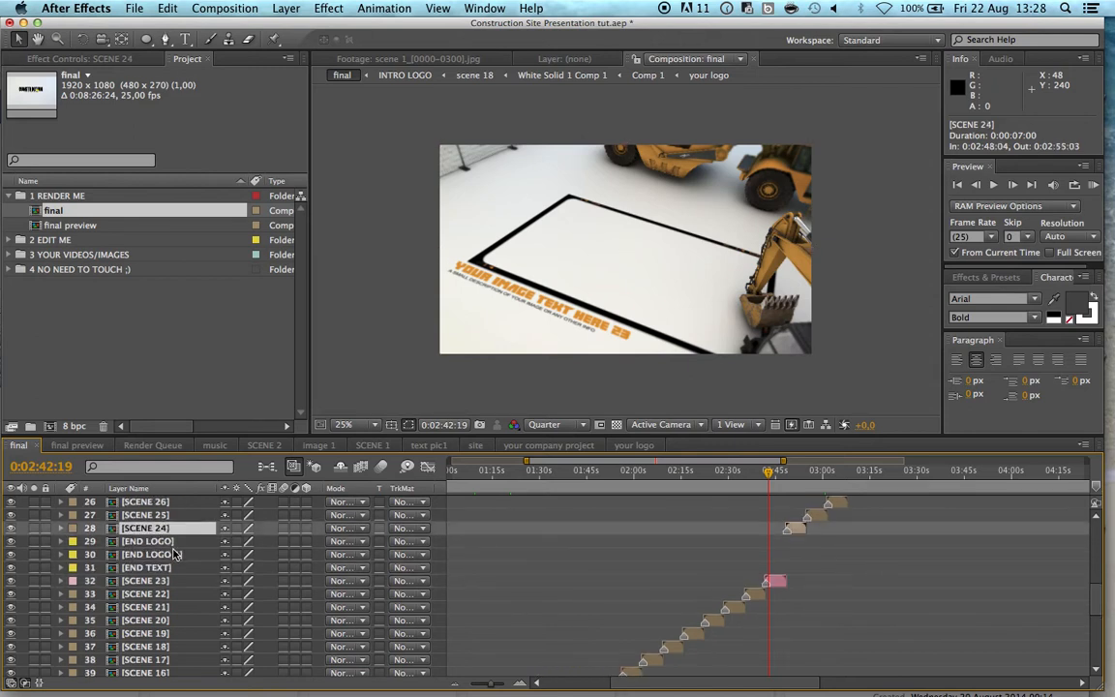
{"action": "scroll", "coordinate": [155, 509], "scroll_direction": "left", "scroll_amount": 5}
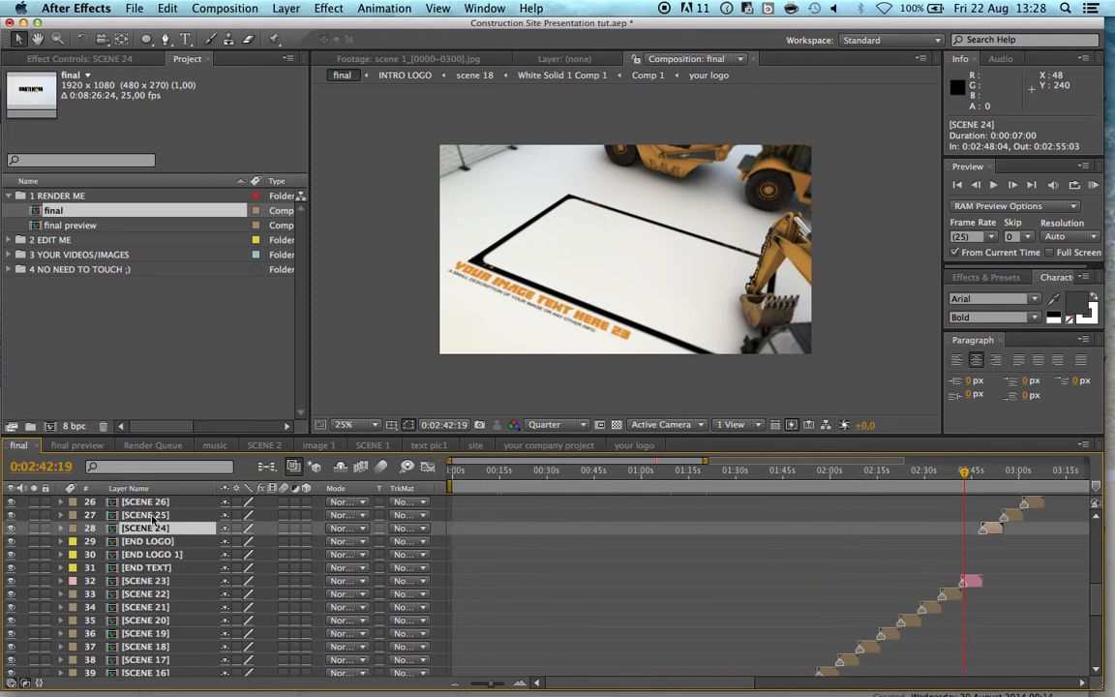
{"action": "scroll", "coordinate": [152, 520], "scroll_direction": "up", "scroll_amount": 8}
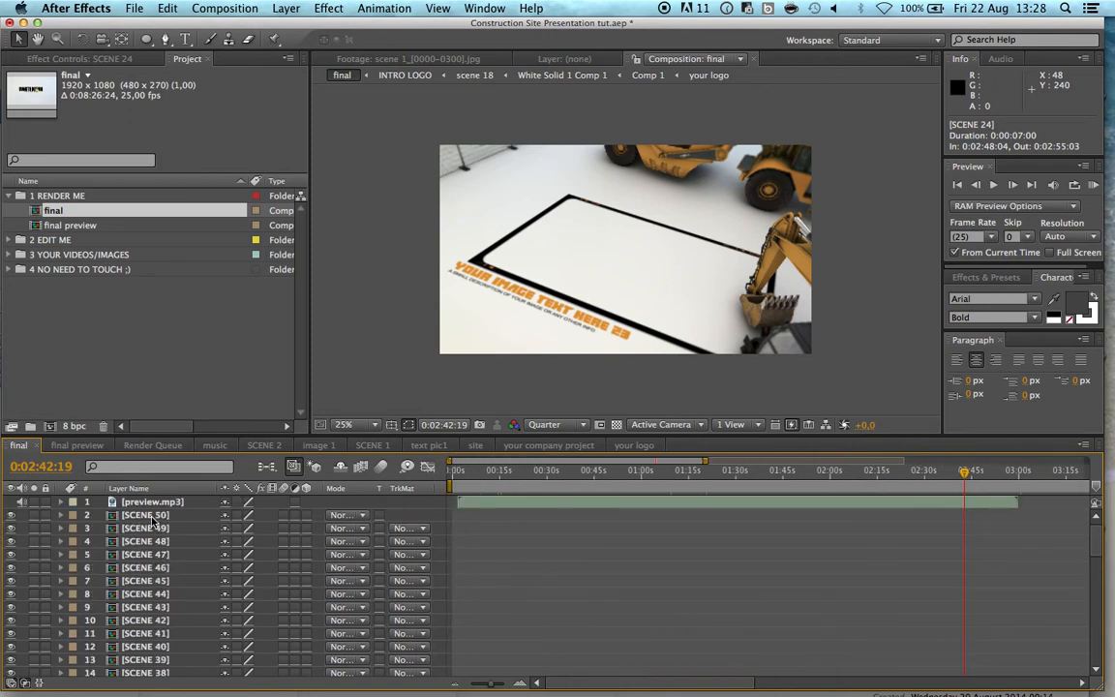
{"action": "key", "text": "super+a"}
{"action": "scroll", "coordinate": [155, 556], "scroll_direction": "down", "scroll_amount": 3}
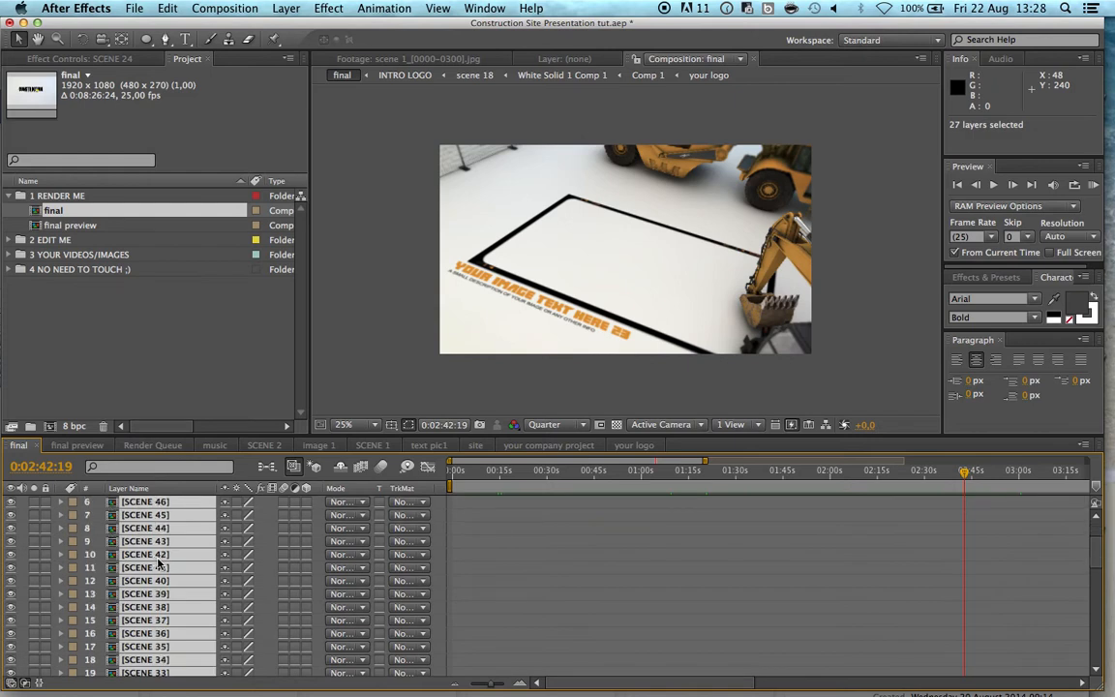
{"action": "scroll", "coordinate": [160, 562], "scroll_direction": "down", "scroll_amount": 6}
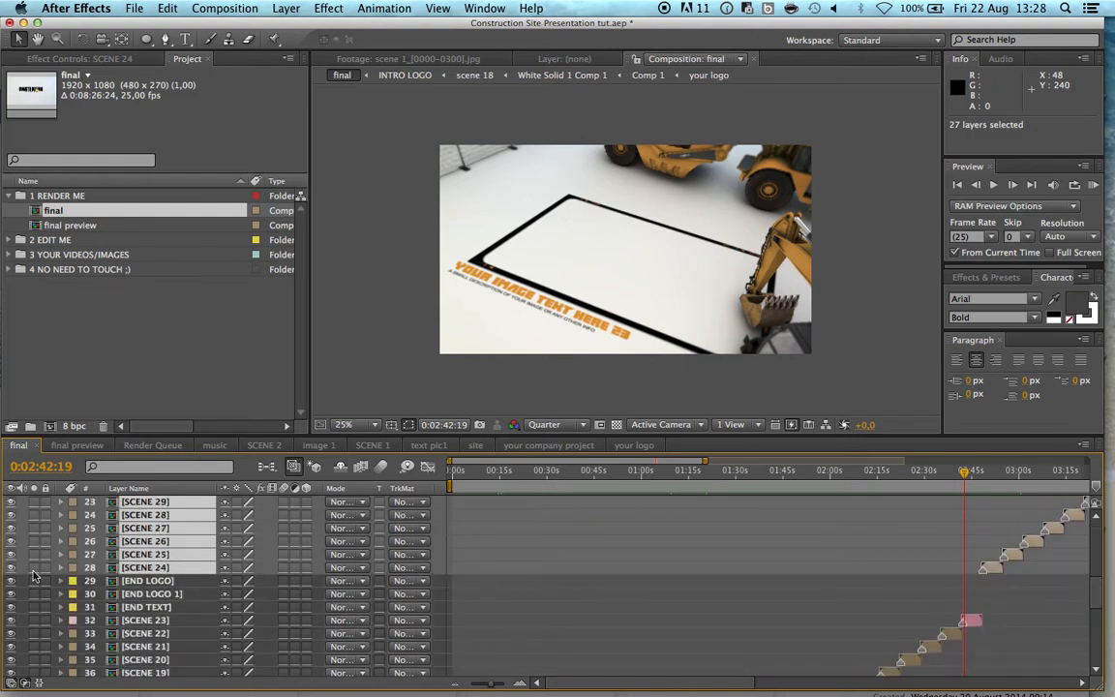
{"action": "left_click", "coordinate": [11, 568]}
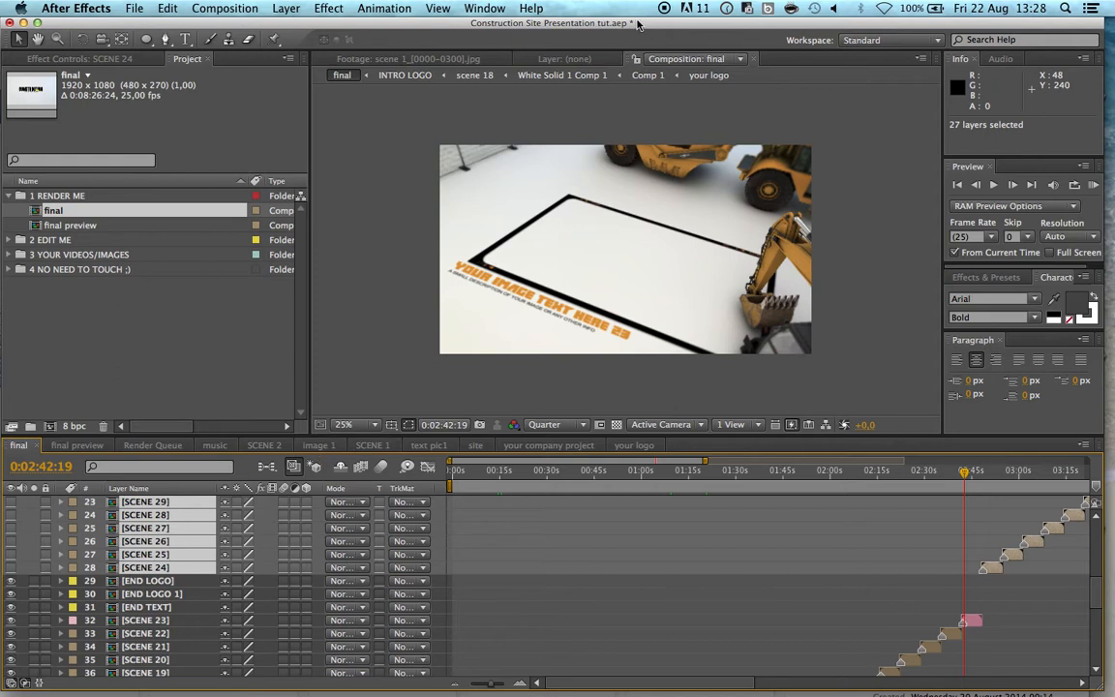
{"action": "left_click", "coordinate": [128, 9]}
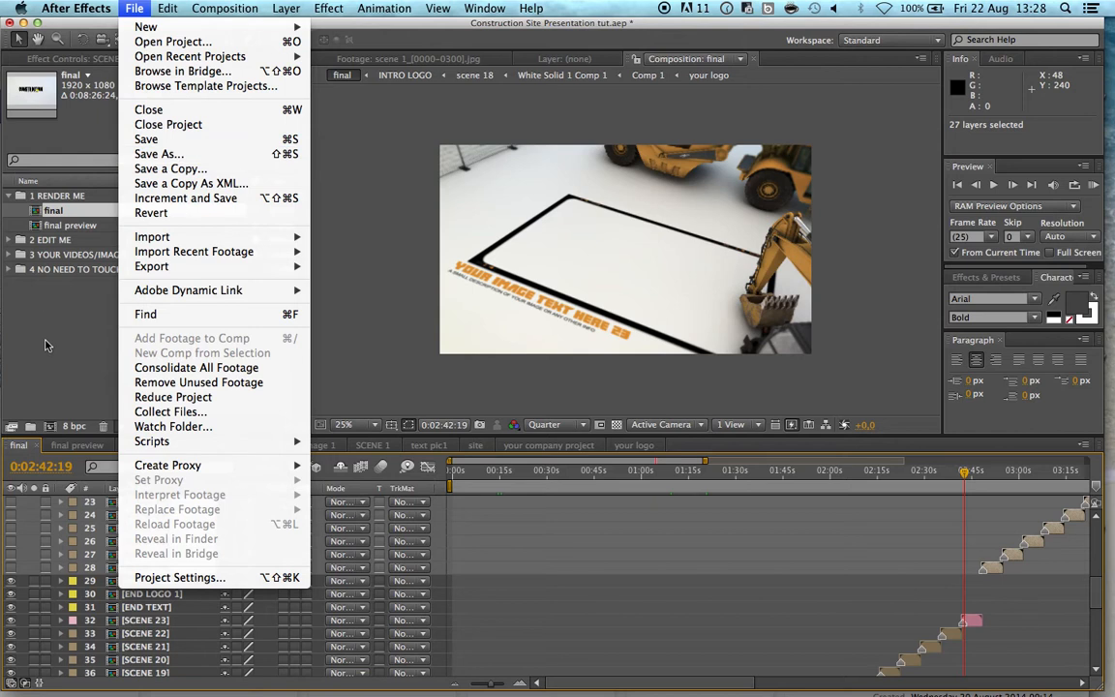
{"action": "left_click", "coordinate": [94, 339]}
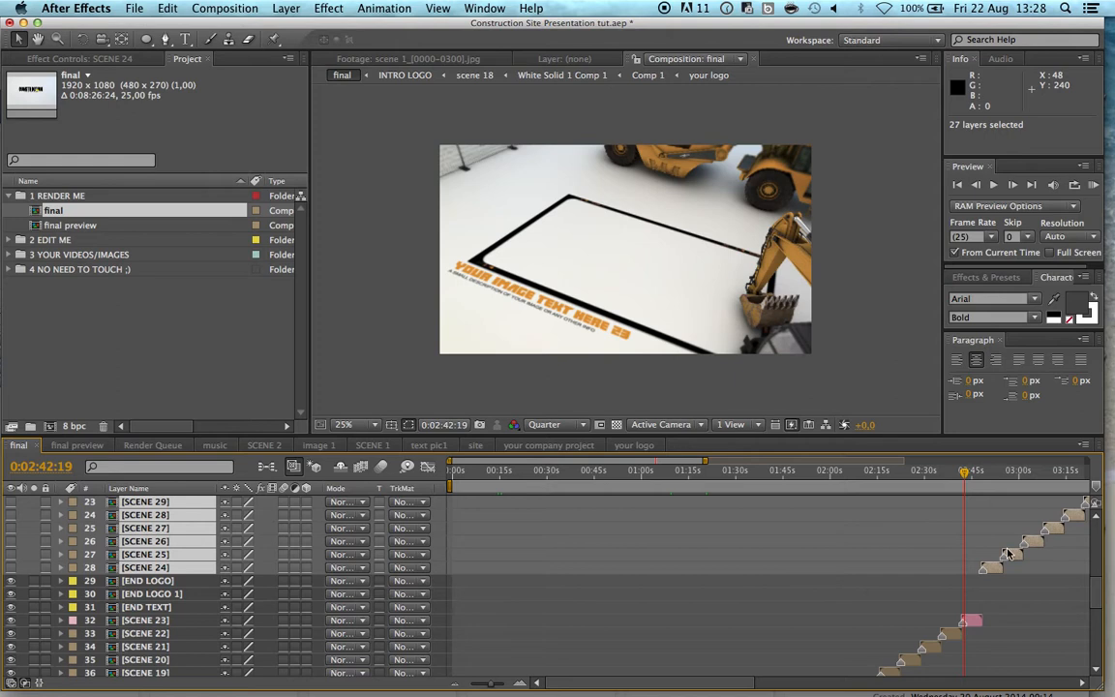
Shift END LOGO, END LOGO 1 and END TEXT together back in time to SCENE 23, with END LOGO starting at 0:02:54:24
{"action": "left_click", "coordinate": [455, 682]}
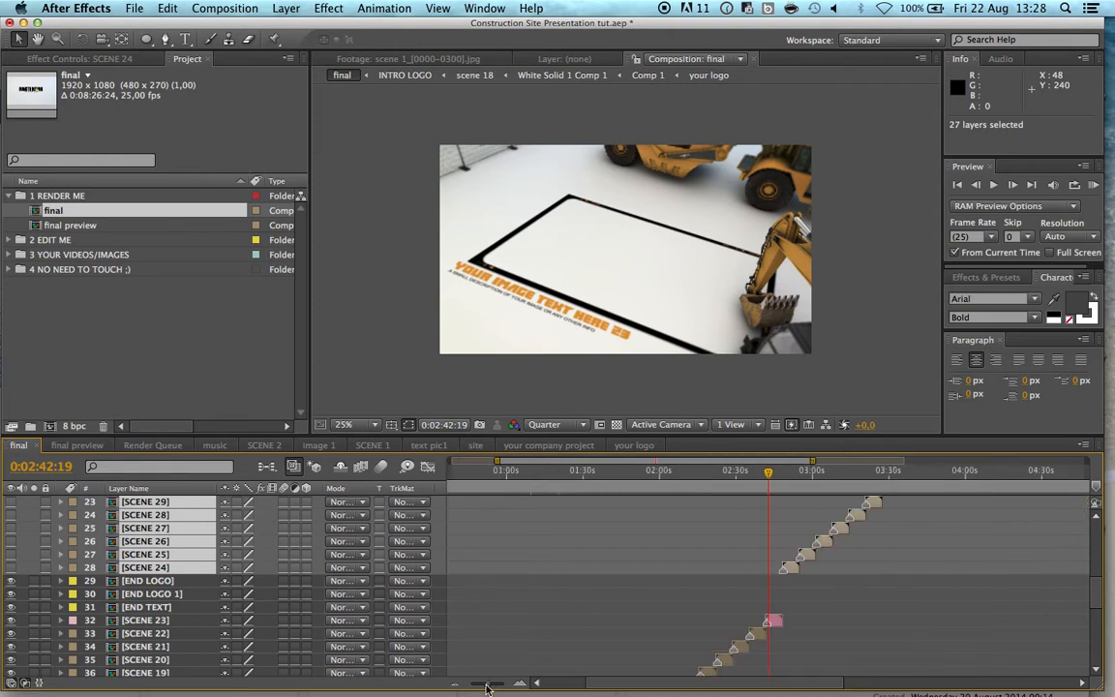
{"action": "left_click", "coordinate": [455, 682]}
{"action": "left_click", "coordinate": [455, 682]}
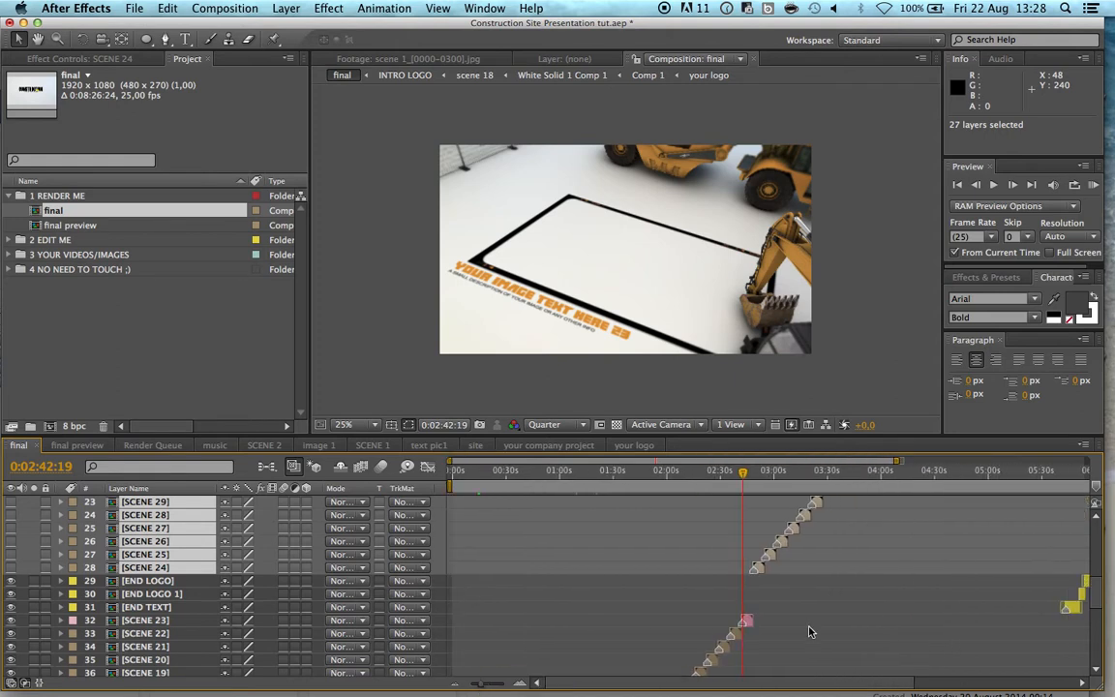
{"action": "left_click_drag", "start_coordinate": [481, 685], "coordinate": [476, 685]}
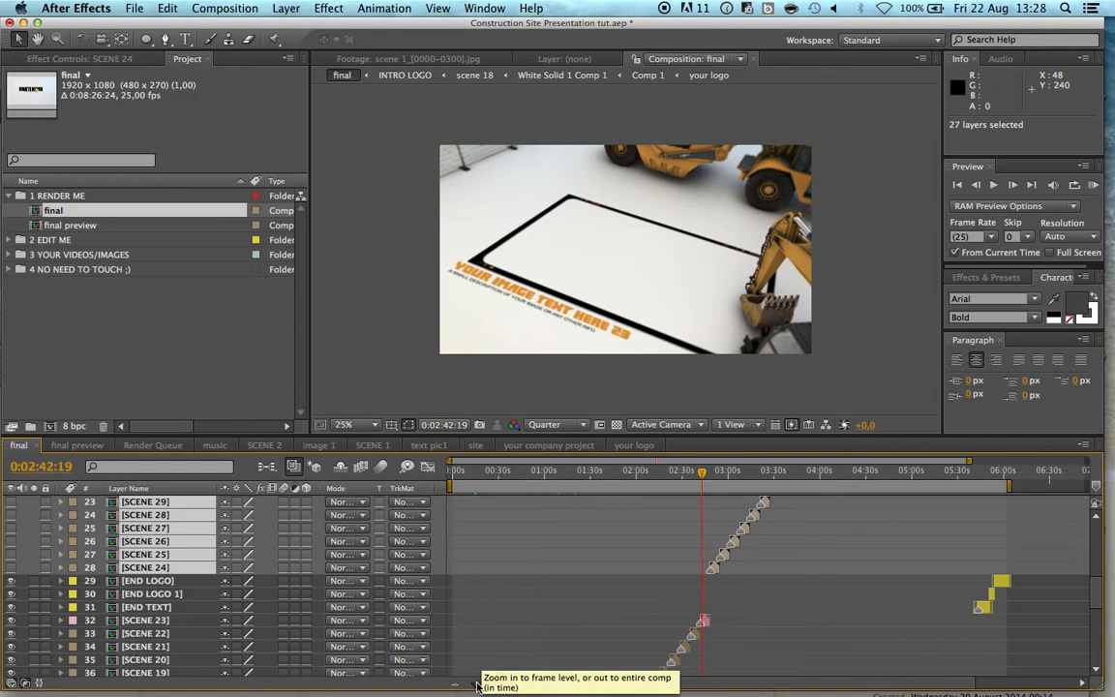
{"action": "left_click", "coordinate": [459, 686]}
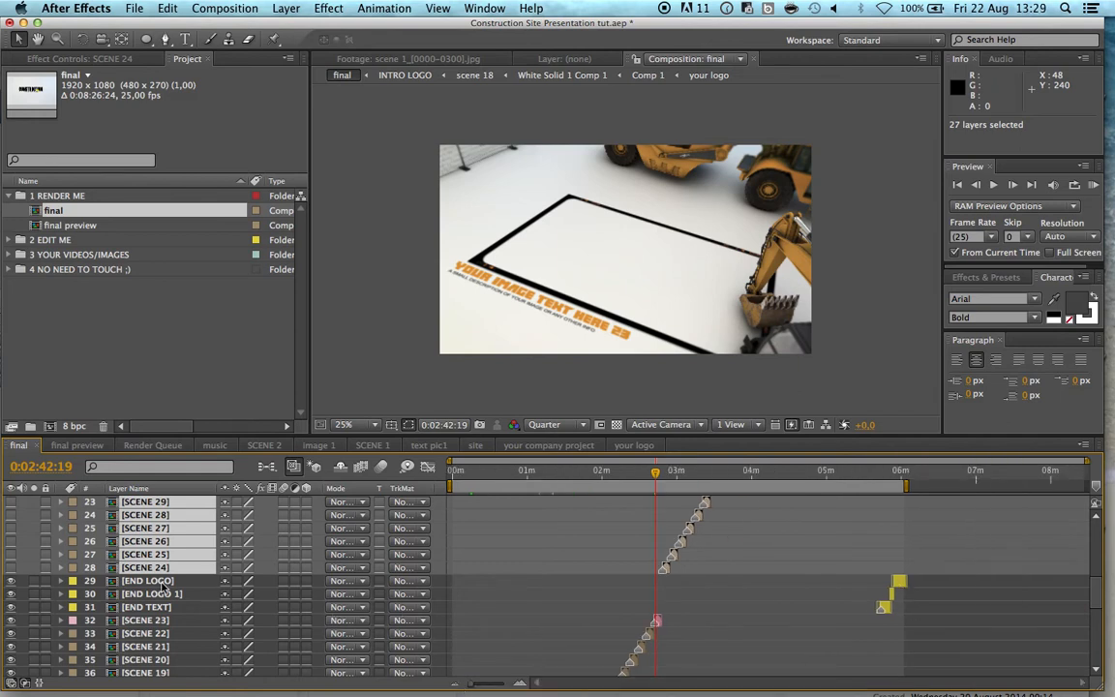
{"action": "left_click", "coordinate": [151, 610]}
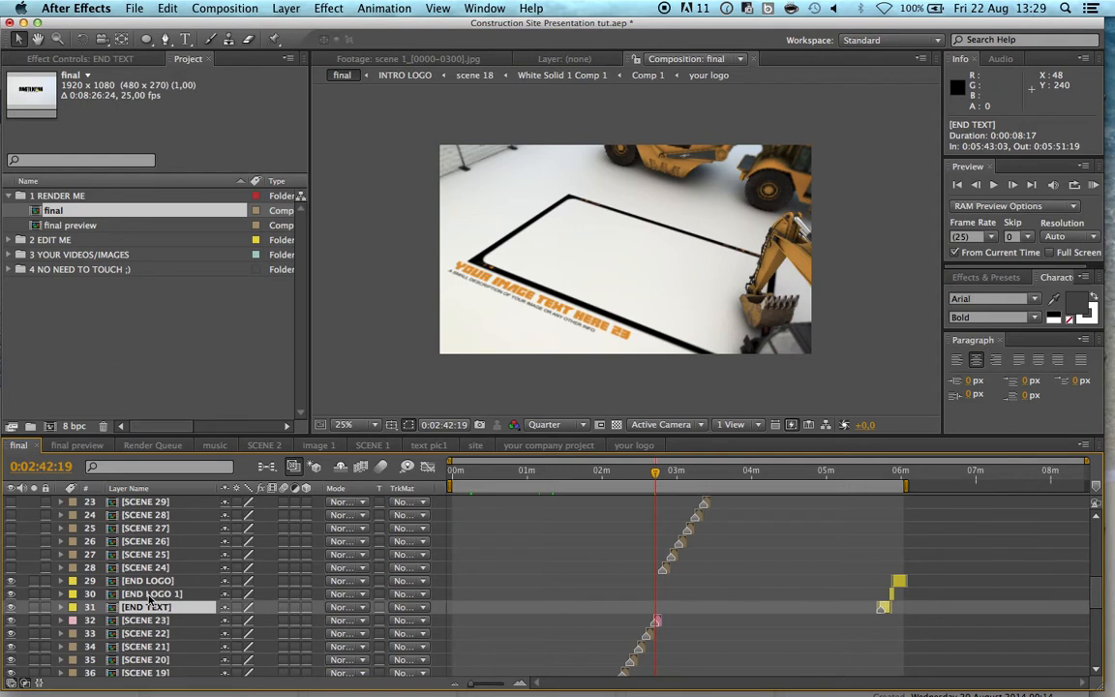
{"action": "left_click", "coordinate": [148, 594], "text": "shift"}
{"action": "left_click", "coordinate": [138, 580], "text": "shift"}
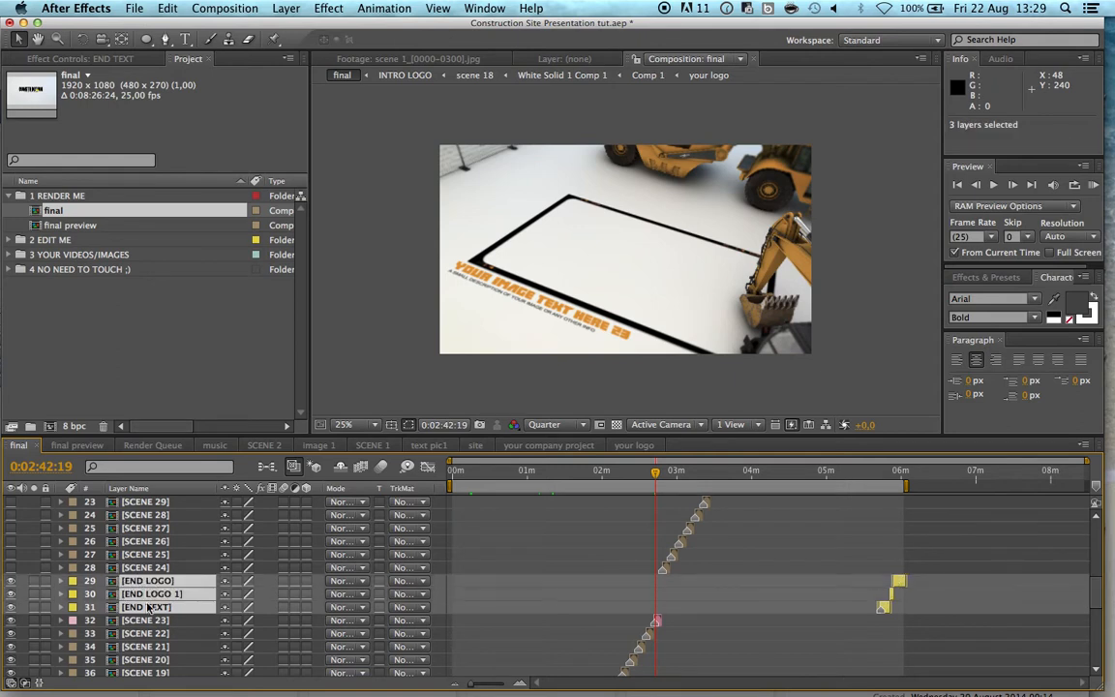
{"action": "left_click_drag", "start_coordinate": [898, 583], "coordinate": [675, 582]}
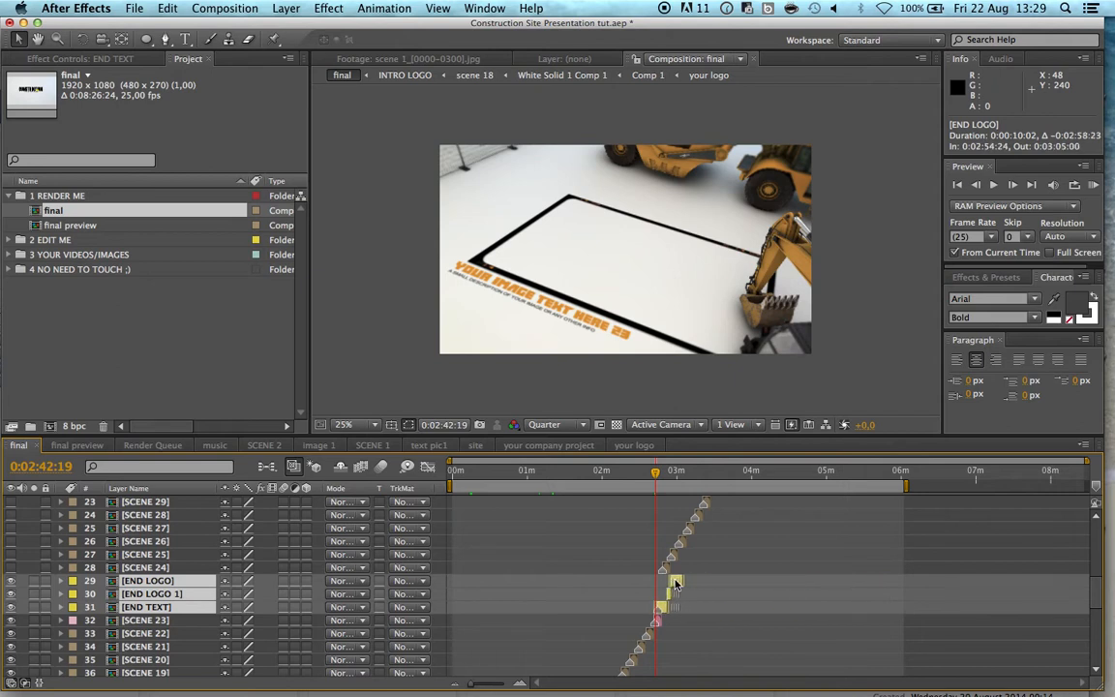
Nudge the three end layers 9 frames later so that END TEXT starts at 0:02:44:14
{"action": "left_click", "coordinate": [519, 685]}
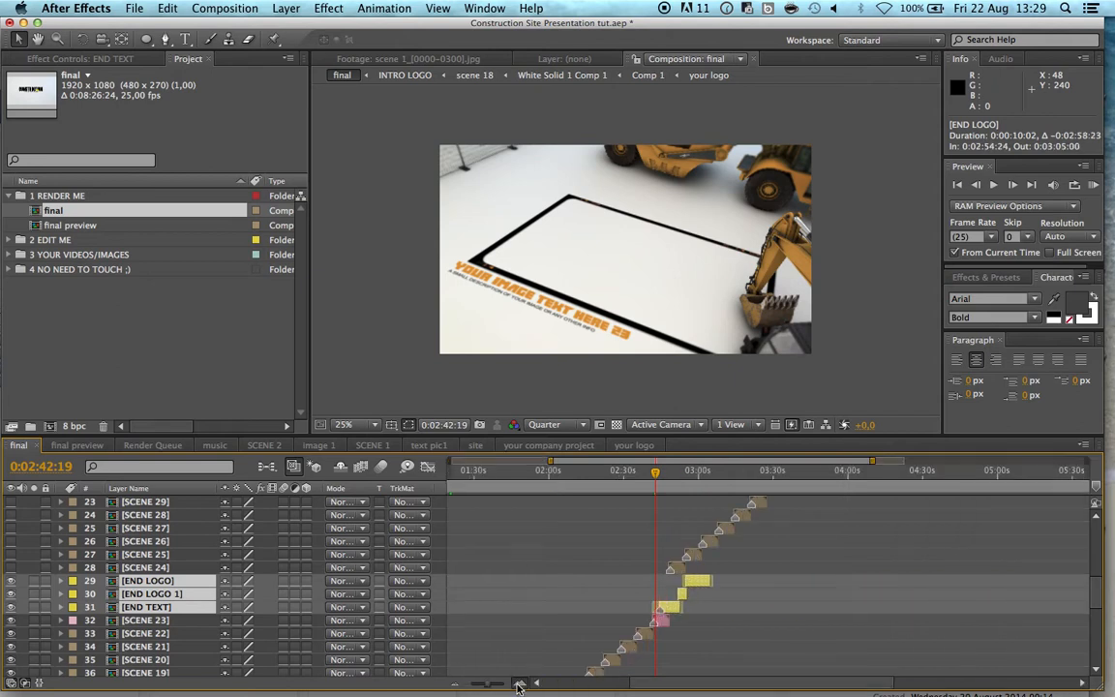
{"action": "left_click", "coordinate": [518, 686]}
{"action": "left_click", "coordinate": [519, 685]}
{"action": "left_click", "coordinate": [519, 686]}
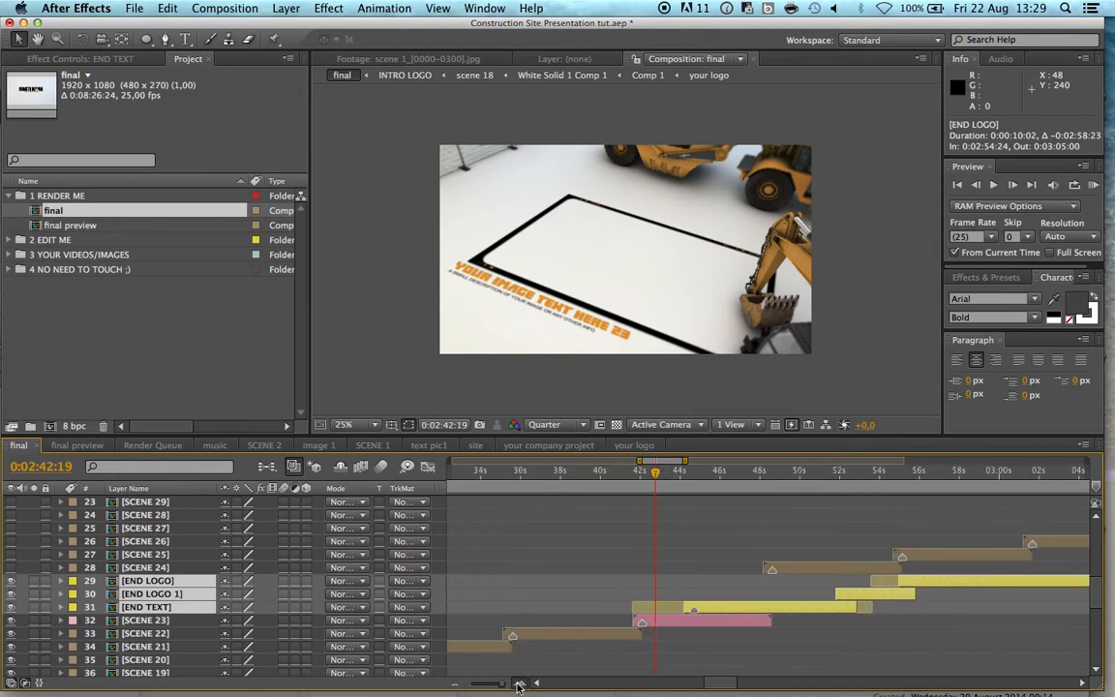
{"action": "left_click", "coordinate": [519, 685]}
{"action": "left_click", "coordinate": [518, 686]}
{"action": "left_click_drag", "start_coordinate": [697, 606], "coordinate": [723, 608]}
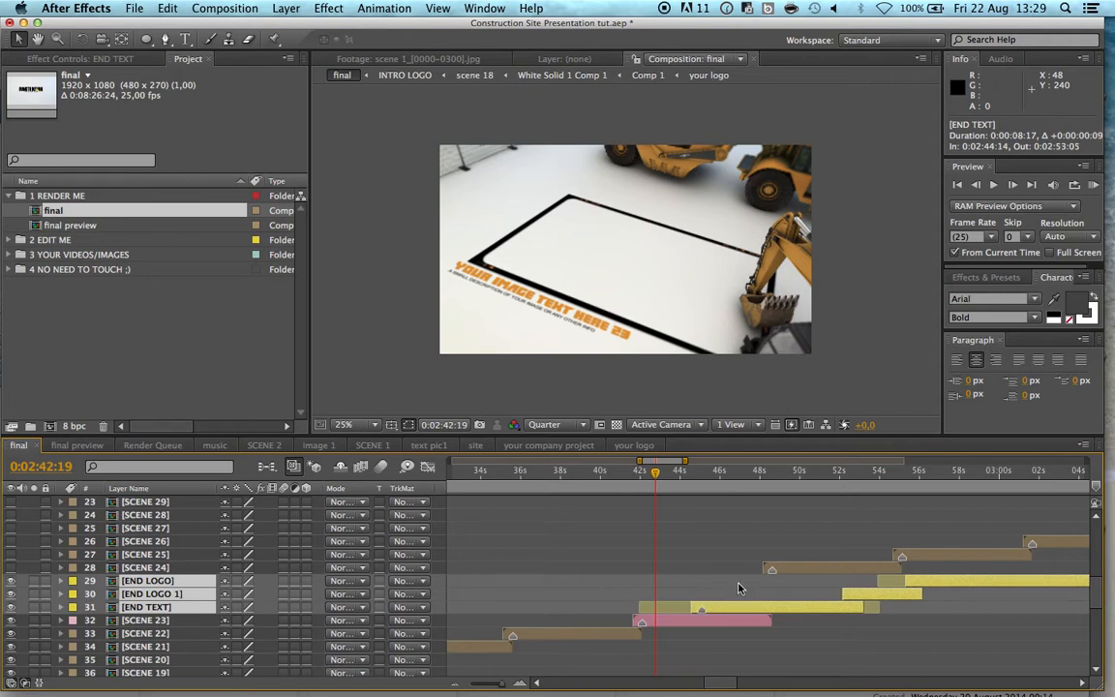
Set the current time to 0:02:48:15, the end of SCENE 23, and shift the three end layers so END TEXT starts at 0:02:47:21
{"action": "left_click_drag", "start_coordinate": [661, 474], "coordinate": [775, 474]}
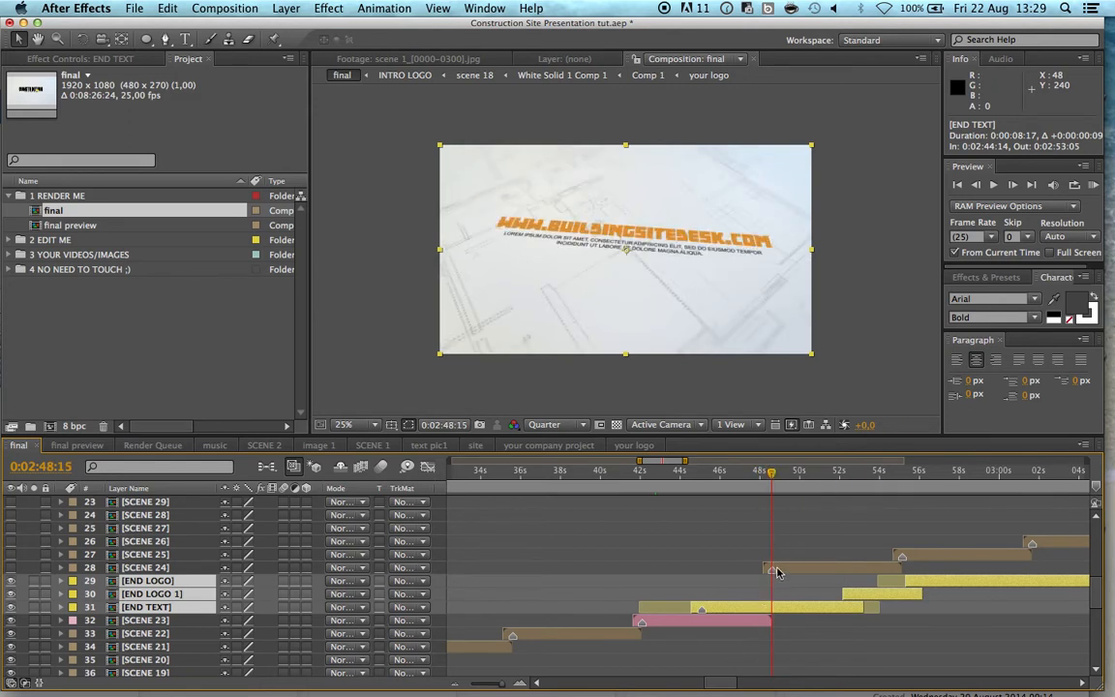
{"action": "left_click_drag", "start_coordinate": [716, 612], "coordinate": [785, 612]}
{"action": "left_click", "coordinate": [455, 684]}
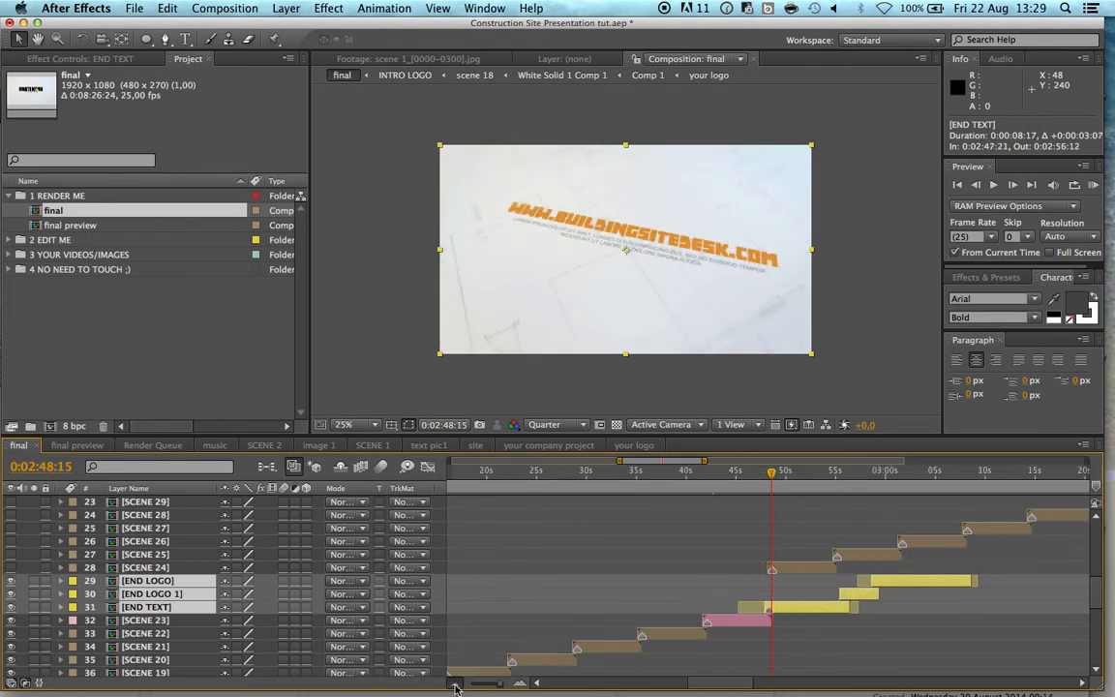
{"action": "left_click", "coordinate": [455, 683]}
{"action": "left_click", "coordinate": [455, 684]}
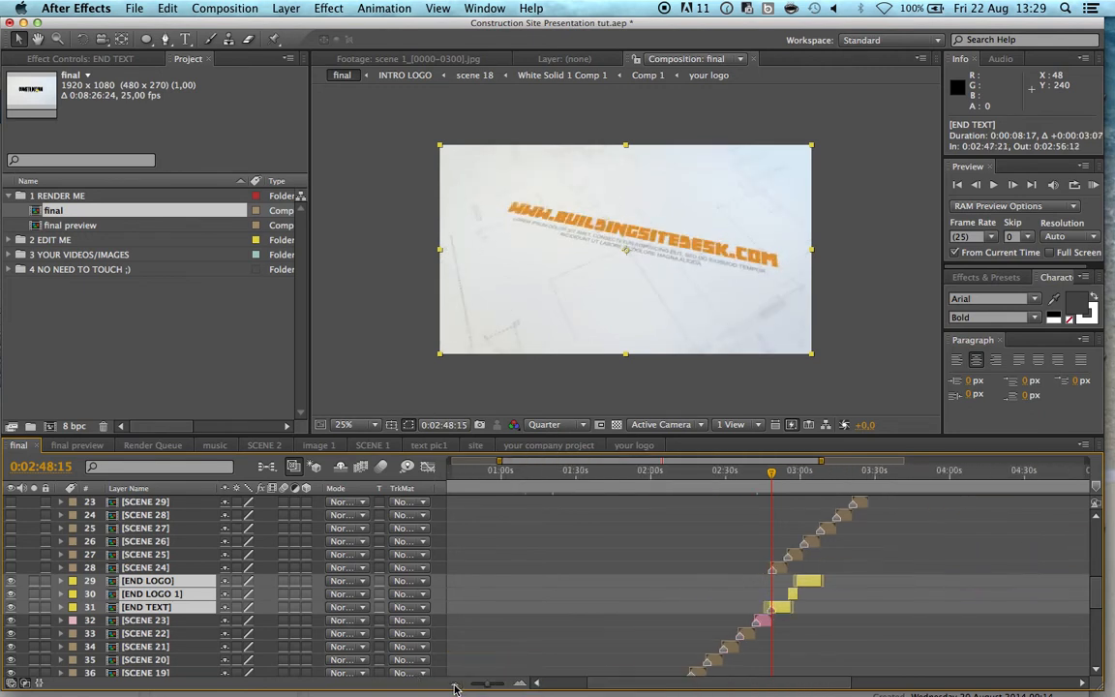
{"action": "left_click", "coordinate": [520, 684]}
{"action": "left_click", "coordinate": [520, 684]}
{"action": "left_click", "coordinate": [520, 684]}
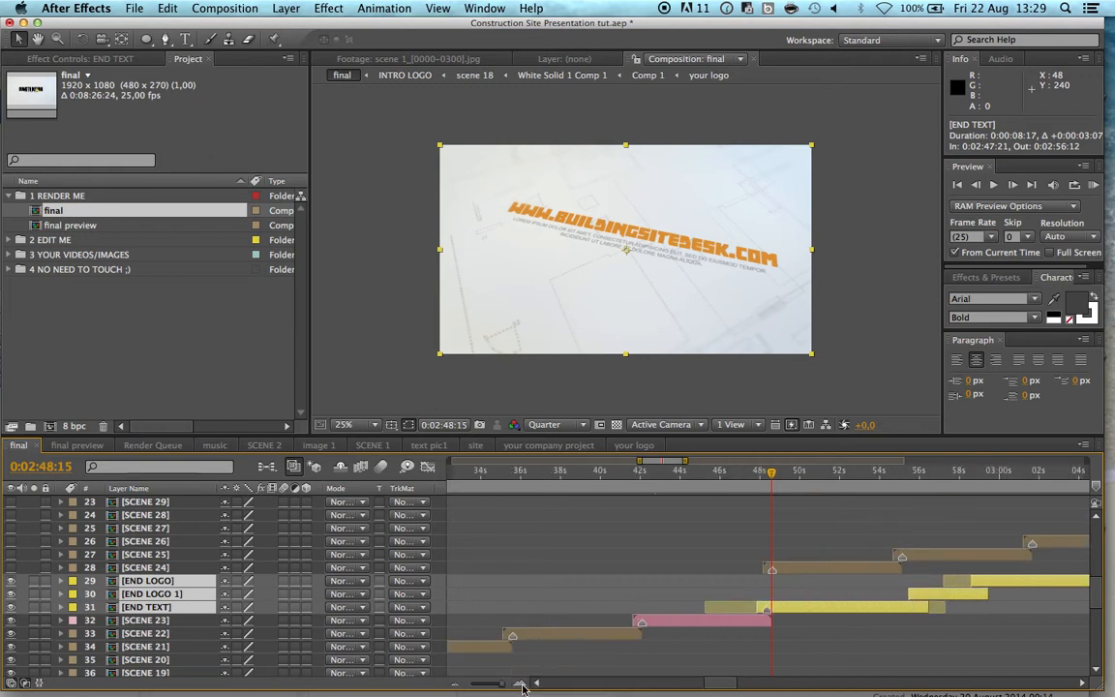
Shift END LOGO, END LOGO 1 and END TEXT together slightly later so that END TEXT starts at 0:02:48:02
{"action": "left_click", "coordinate": [520, 684]}
{"action": "left_click", "coordinate": [520, 684]}
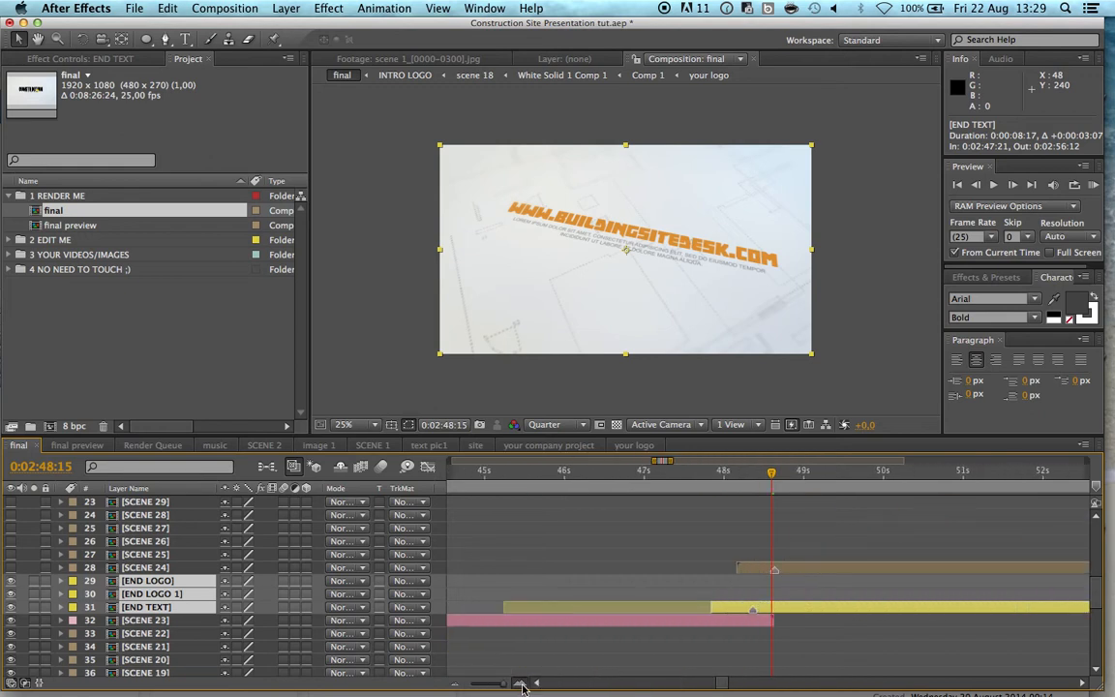
{"action": "left_click", "coordinate": [520, 684]}
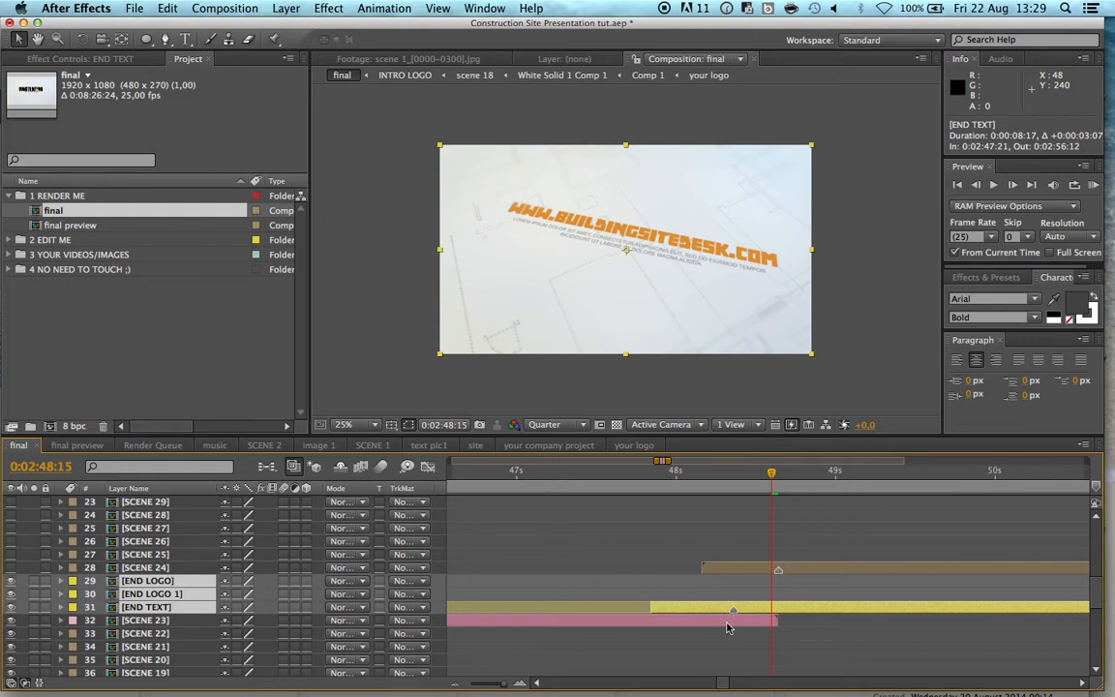
{"action": "mouse_move", "coordinate": [786, 609]}
{"action": "left_mouse_down"}
{"action": "mouse_move", "coordinate": [833, 609]}
{"action": "mouse_move", "coordinate": [792, 606]}
{"action": "left_mouse_up"}
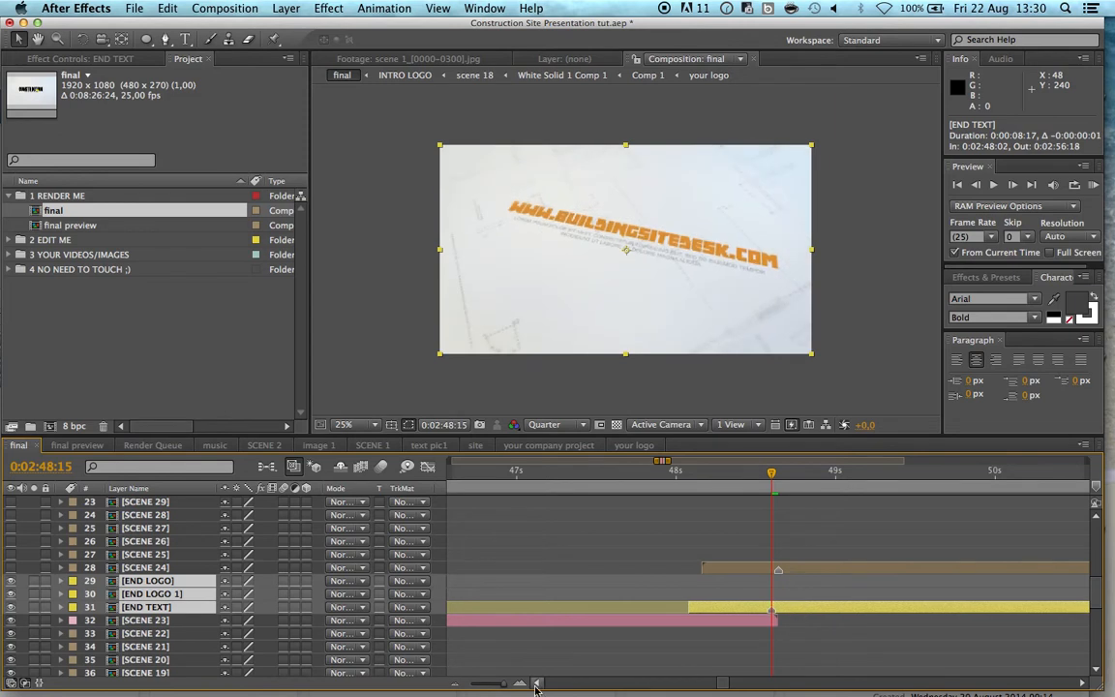
Scrub through the transition from SCENE 23 into the end layers, from 0:02:45:02 to 0:03:08:17
{"action": "left_click", "coordinate": [456, 684]}
{"action": "left_click", "coordinate": [455, 684]}
{"action": "left_click", "coordinate": [457, 684]}
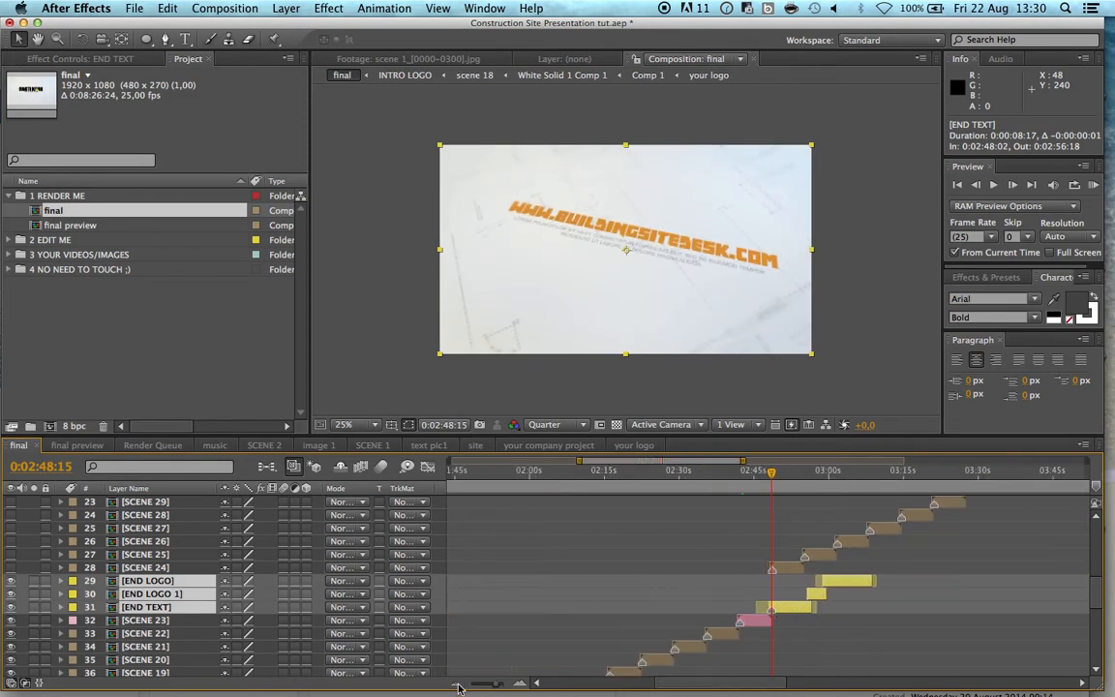
{"action": "left_click", "coordinate": [457, 685]}
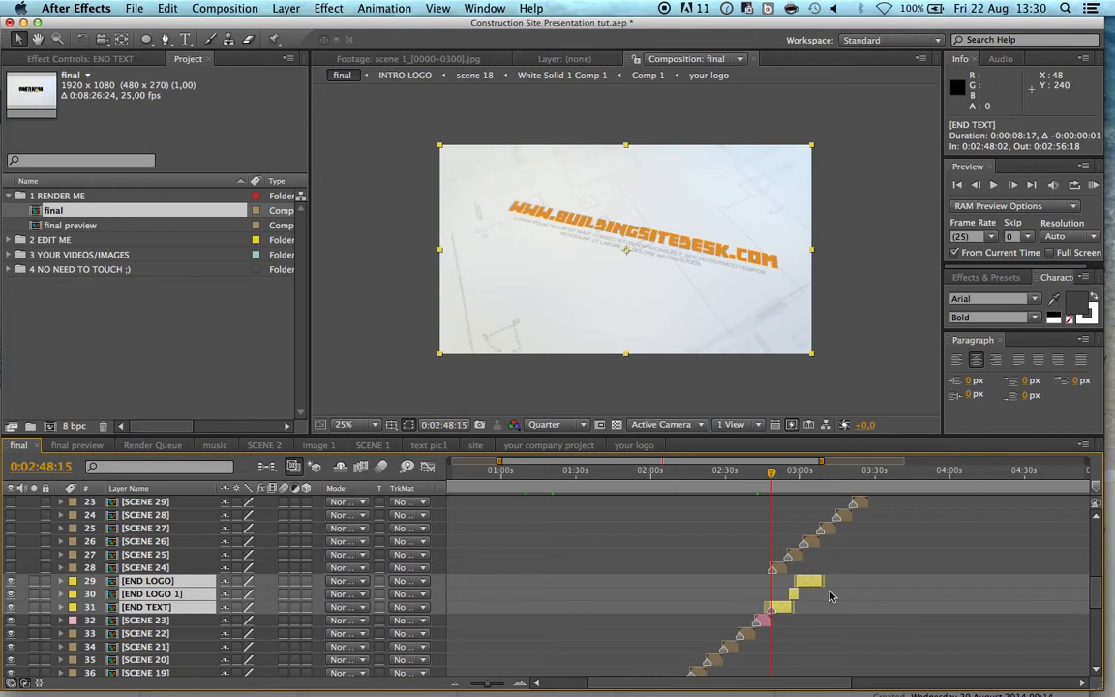
{"action": "scroll", "coordinate": [818, 605], "scroll_direction": "up", "scroll_amount": 2}
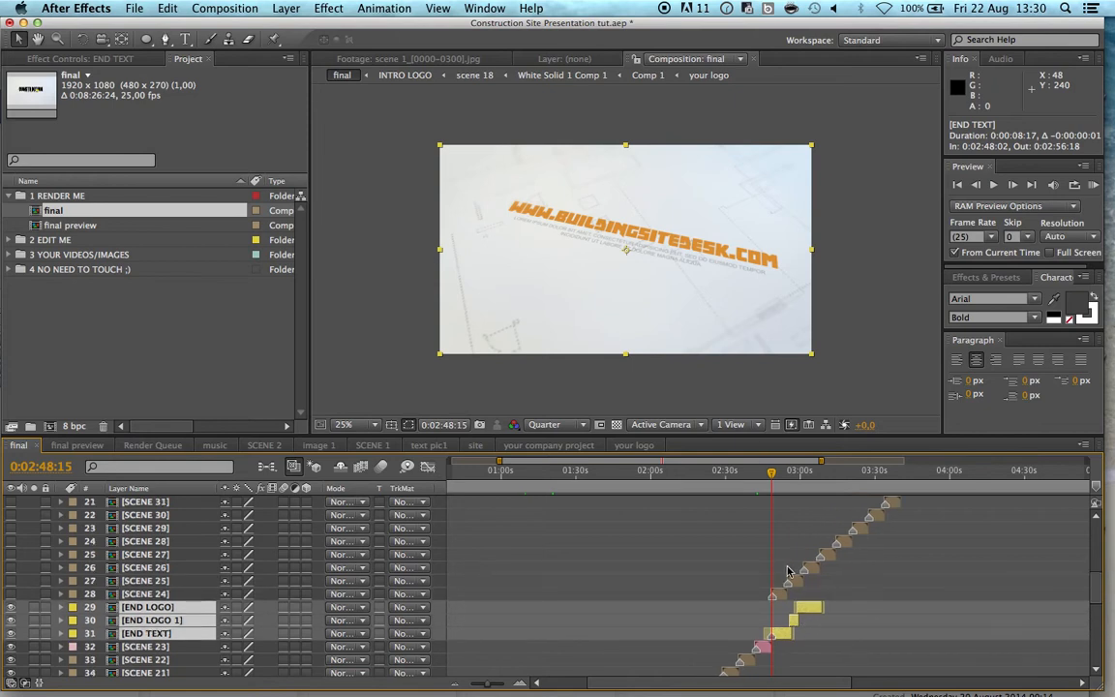
{"action": "left_click", "coordinate": [764, 474]}
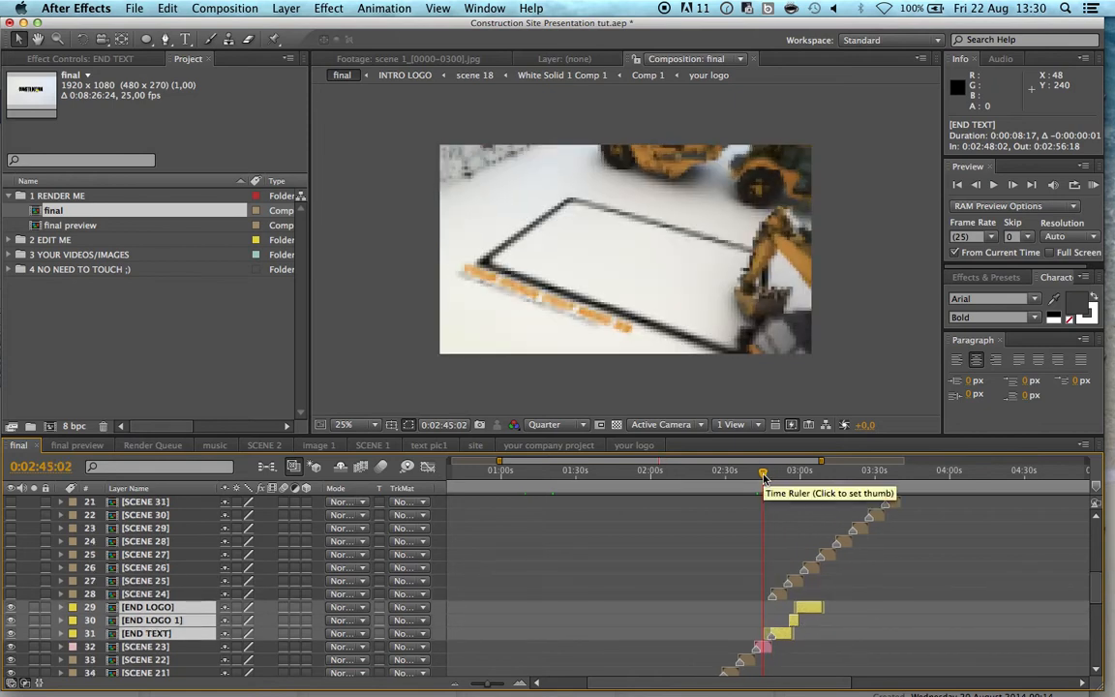
{"action": "left_click_drag", "start_coordinate": [763, 476], "coordinate": [821, 482]}
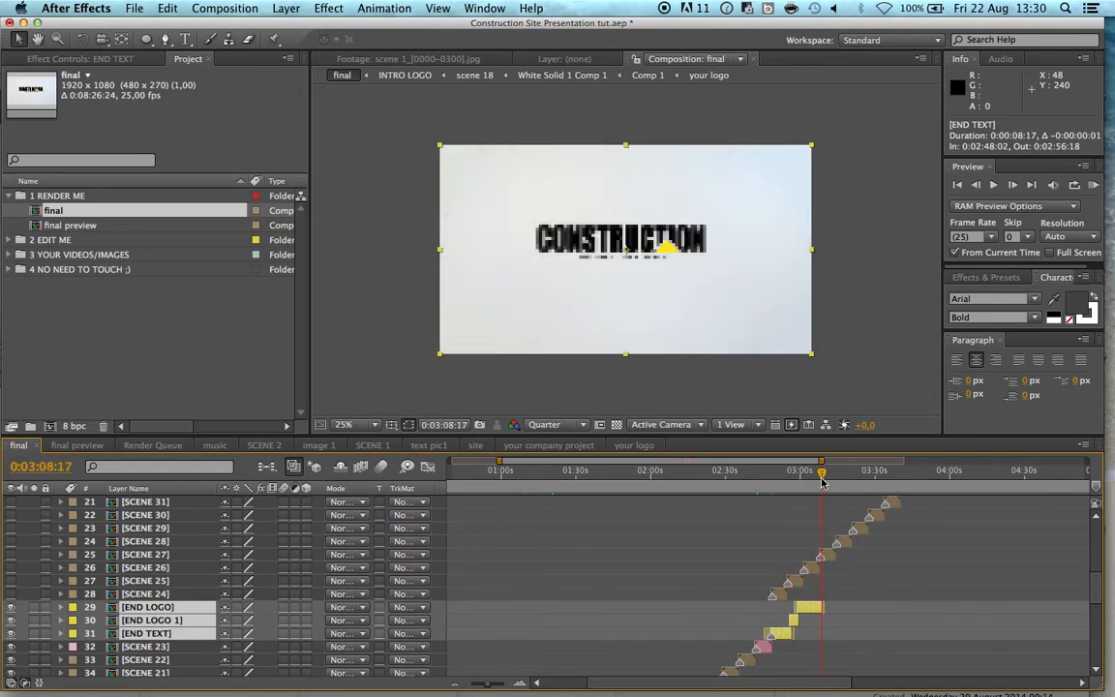
Try extending the out point of END LOGO to 0:03:09:11, and undo the change
{"action": "left_click", "coordinate": [518, 684]}
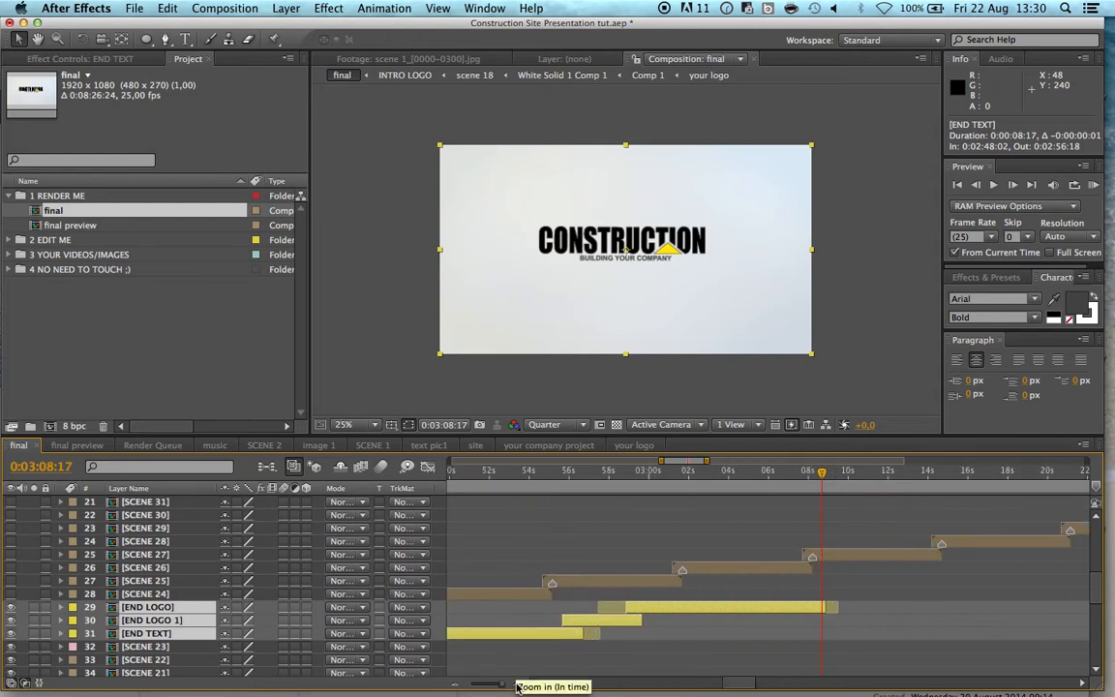
{"action": "left_click", "coordinate": [515, 686]}
{"action": "left_click_drag", "start_coordinate": [836, 608], "coordinate": [861, 608]}
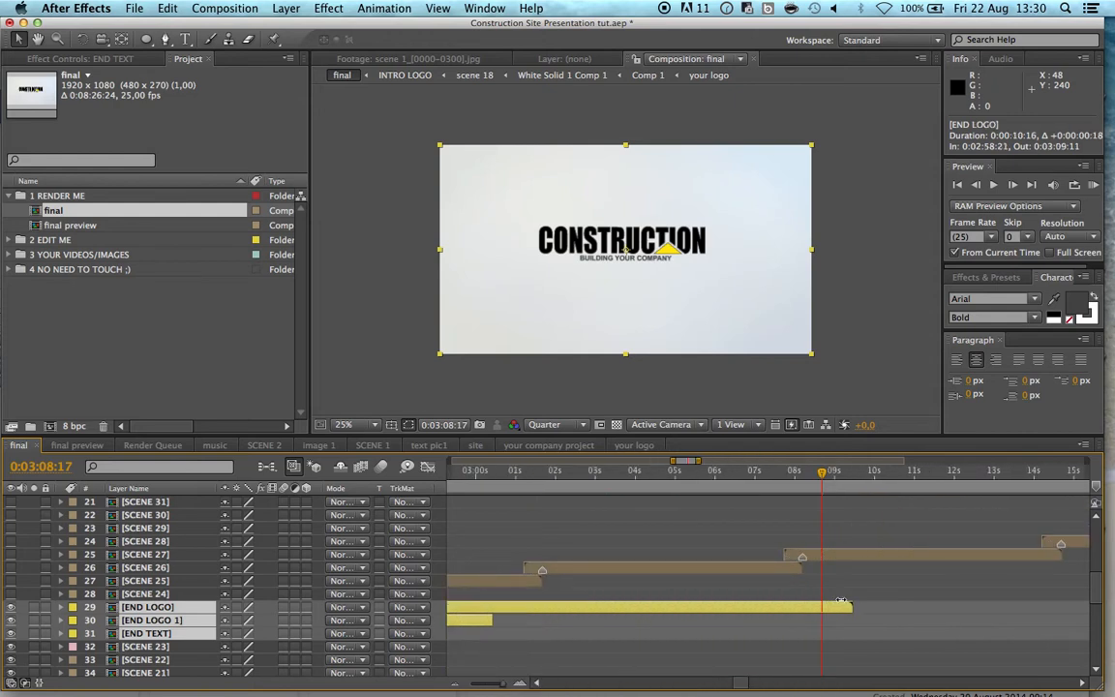
{"action": "key", "text": "super+z"}
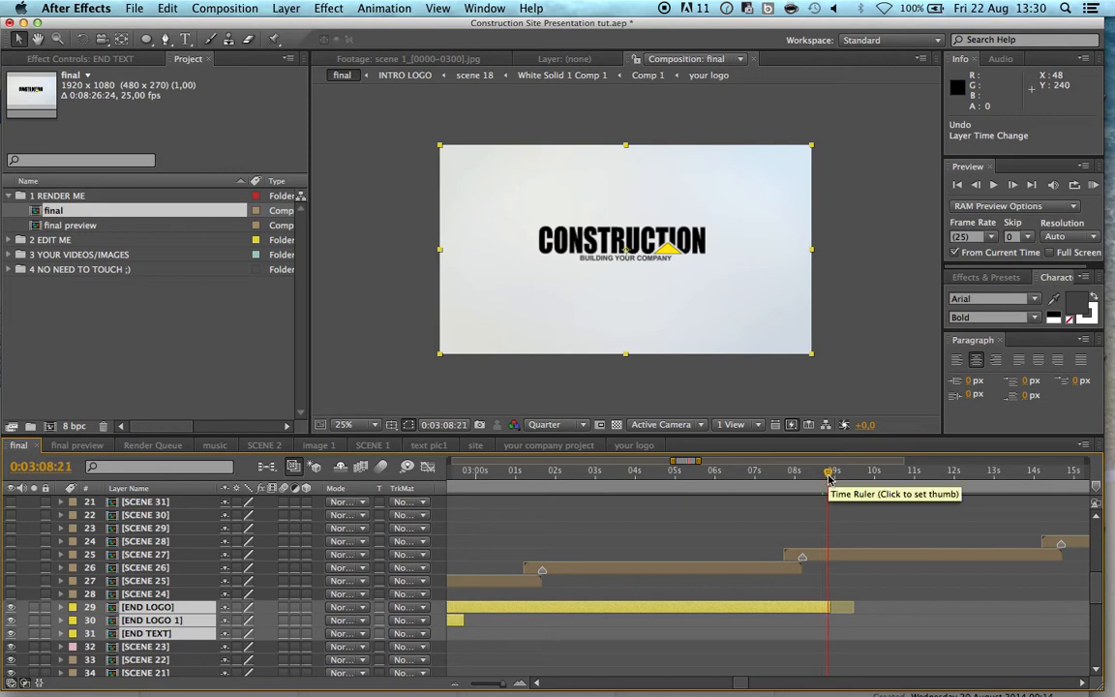
Set the current time to 0:03:08:22, the end of END LOGO, and end the work area there
{"action": "left_click", "coordinate": [830, 473]}
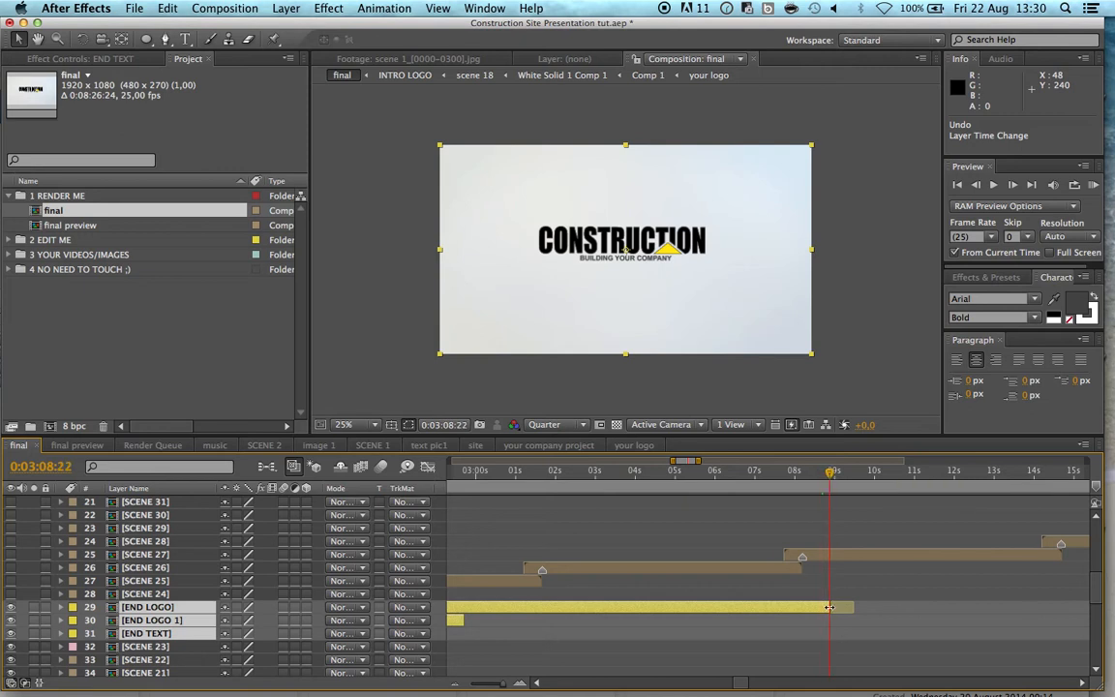
{"action": "key", "text": "n"}
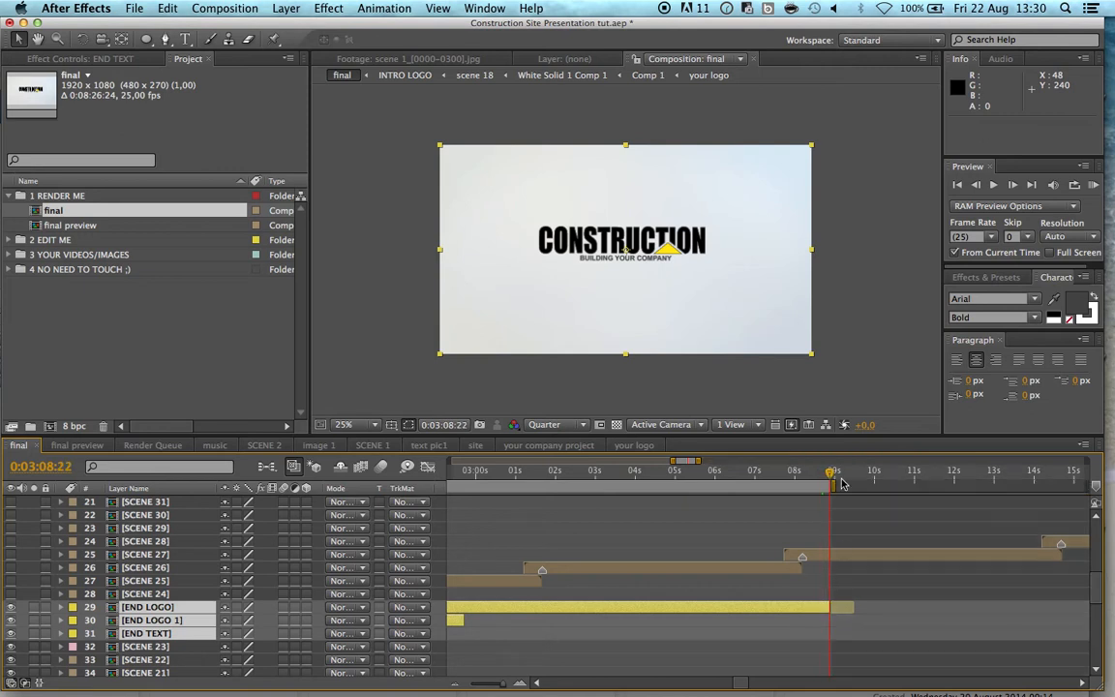
{"action": "left_click_drag", "start_coordinate": [830, 482], "coordinate": [933, 487]}
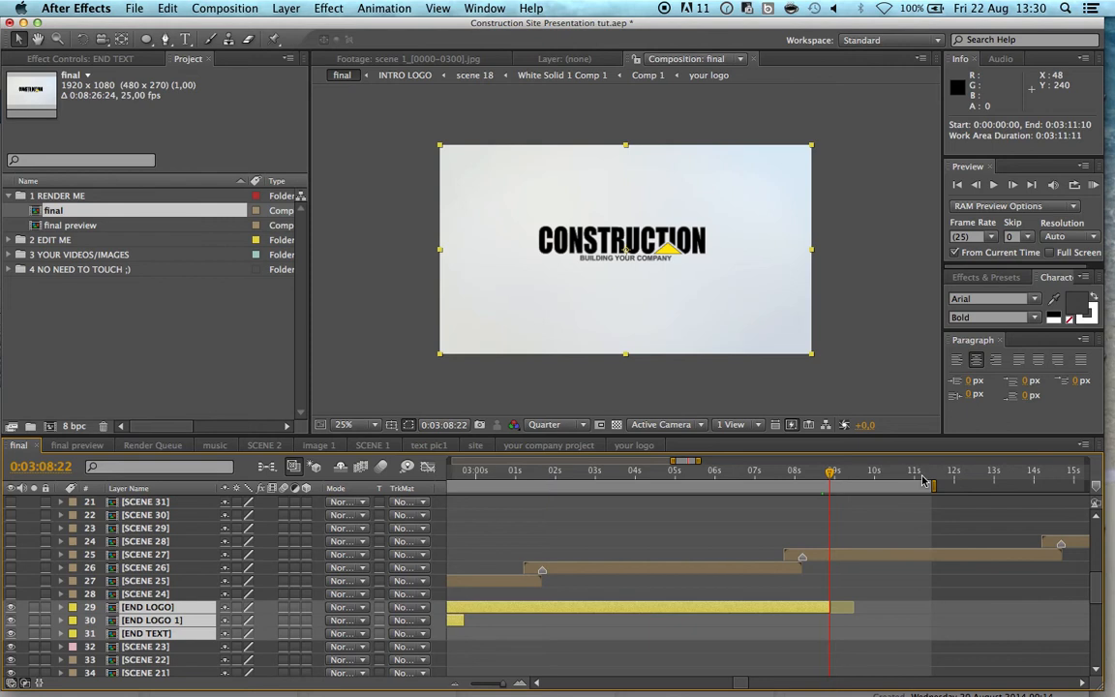
{"action": "left_click_drag", "start_coordinate": [936, 487], "coordinate": [831, 486]}
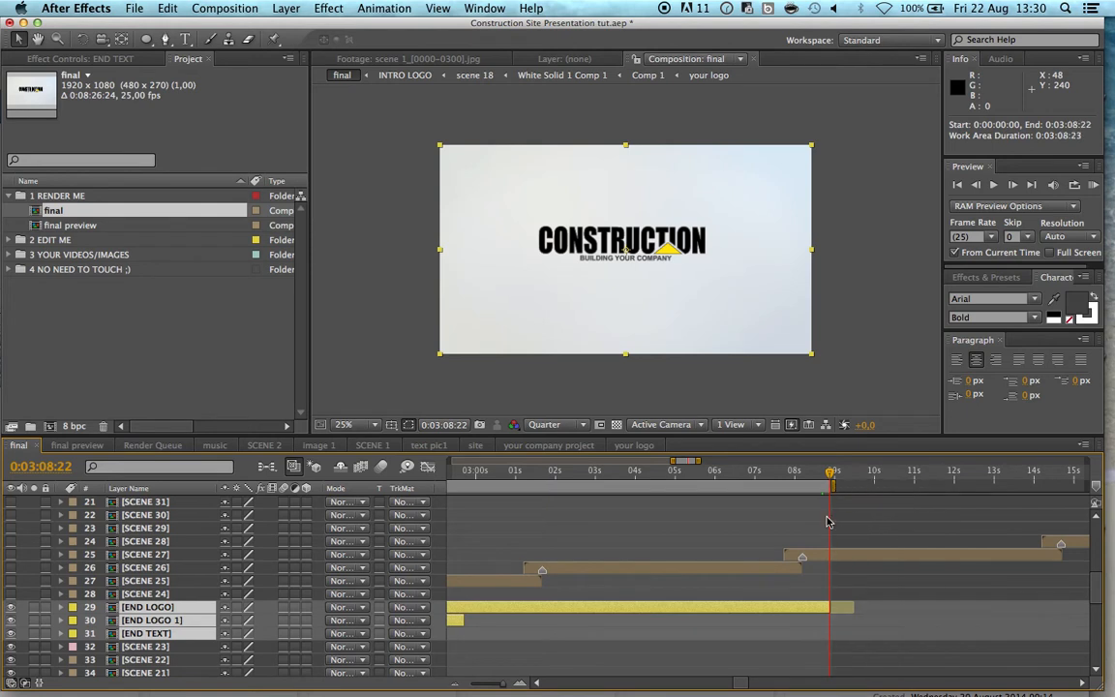
Examine the order of layers across the shortened work area, from INTRO LOGO through the scenes to END LOGO
{"action": "left_click", "coordinate": [456, 684]}
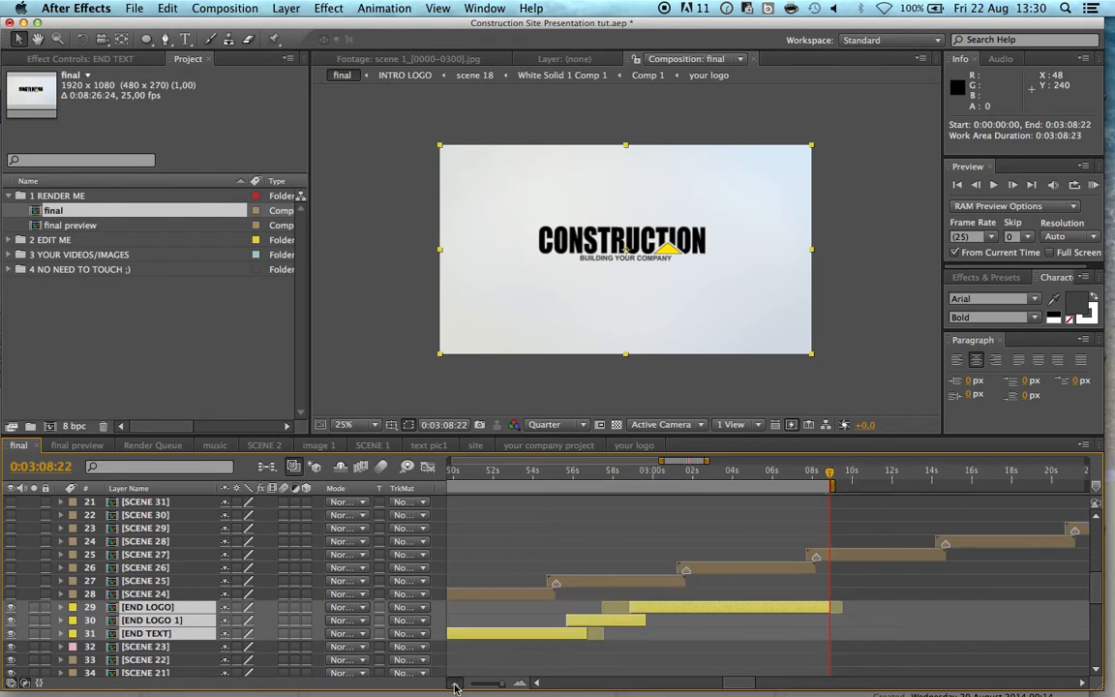
{"action": "left_click", "coordinate": [456, 684]}
{"action": "left_click", "coordinate": [457, 684]}
{"action": "left_click", "coordinate": [456, 685]}
{"action": "left_click", "coordinate": [457, 685]}
{"action": "scroll", "coordinate": [620, 595], "scroll_direction": "down", "scroll_amount": 2}
{"action": "scroll", "coordinate": [617, 595], "scroll_direction": "down", "scroll_amount": 10}
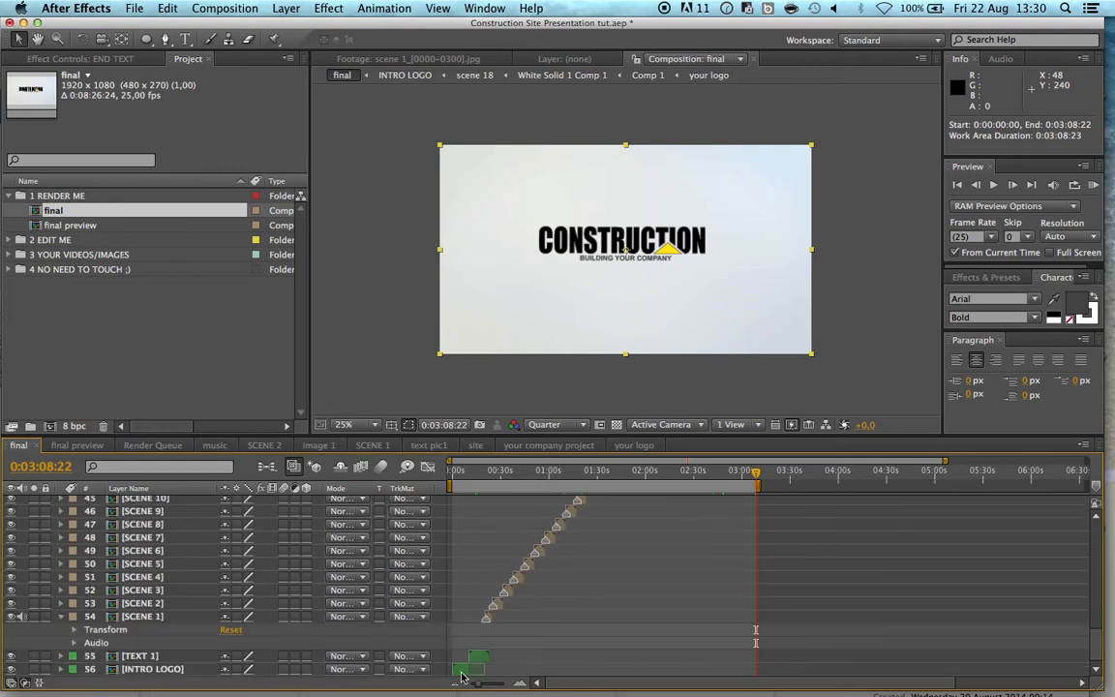
{"action": "scroll", "coordinate": [627, 520], "scroll_direction": "up", "scroll_amount": 3}
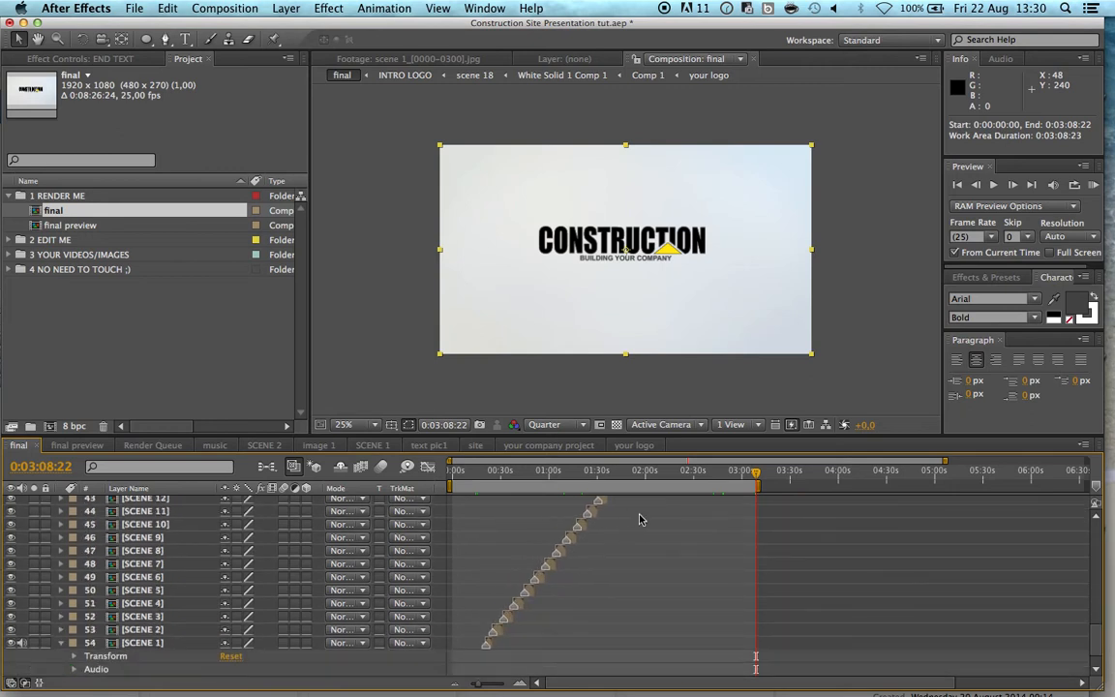
{"action": "scroll", "coordinate": [658, 529], "scroll_direction": "up", "scroll_amount": 4}
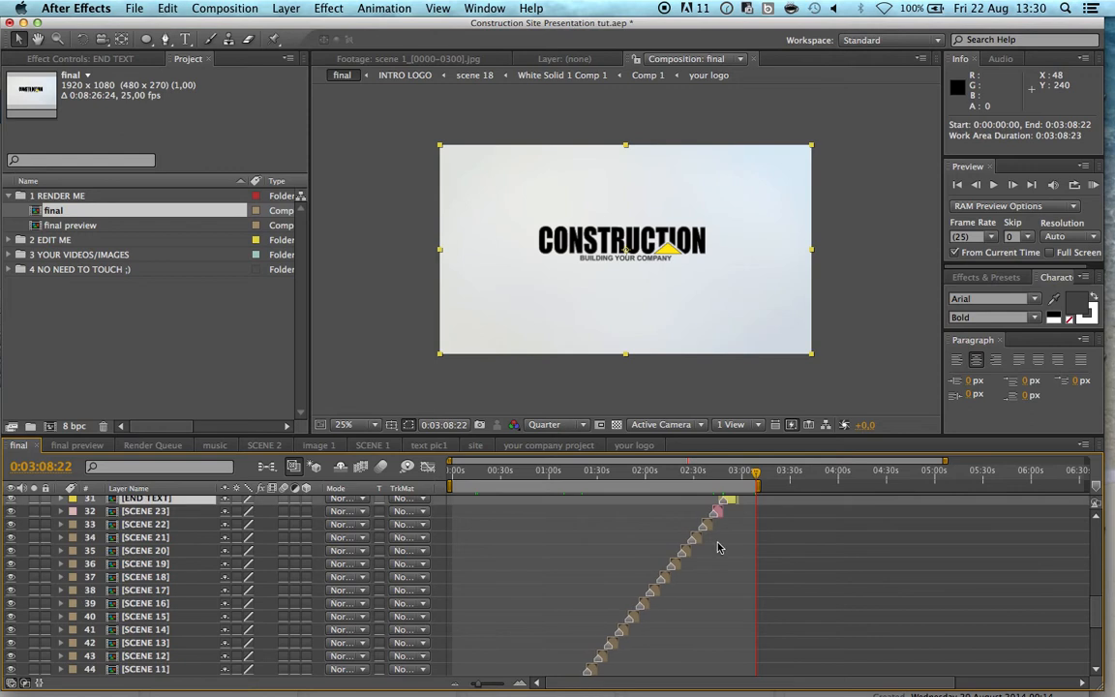
{"action": "scroll", "coordinate": [731, 532], "scroll_direction": "up", "scroll_amount": 1}
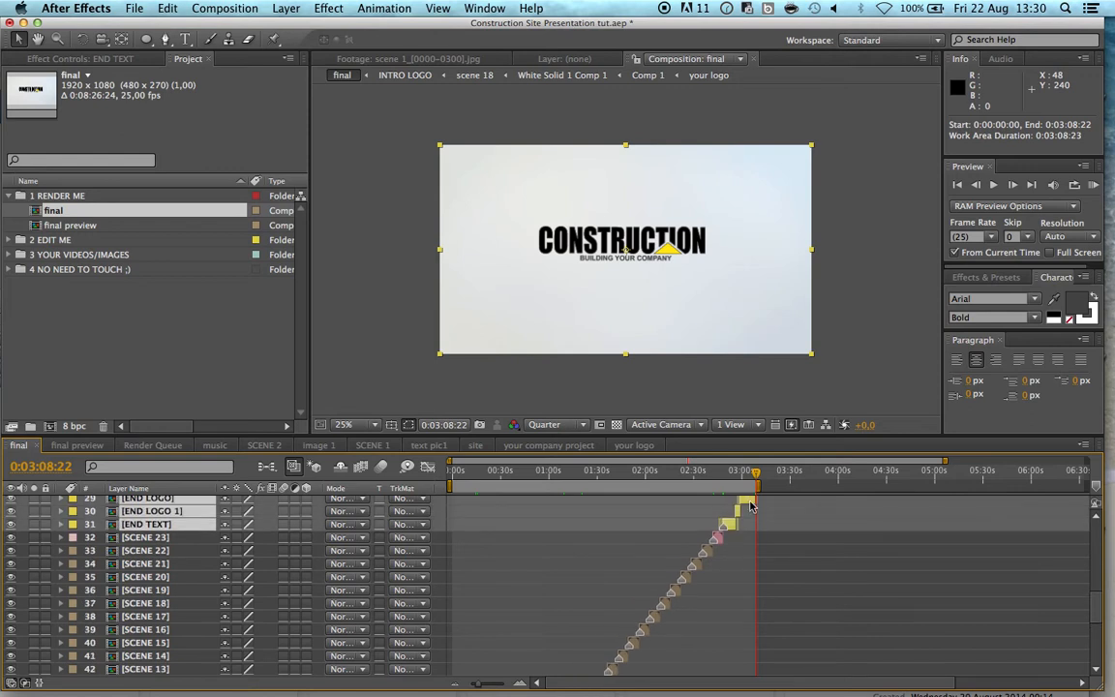
{"action": "scroll", "coordinate": [748, 513], "scroll_direction": "up", "scroll_amount": 1}
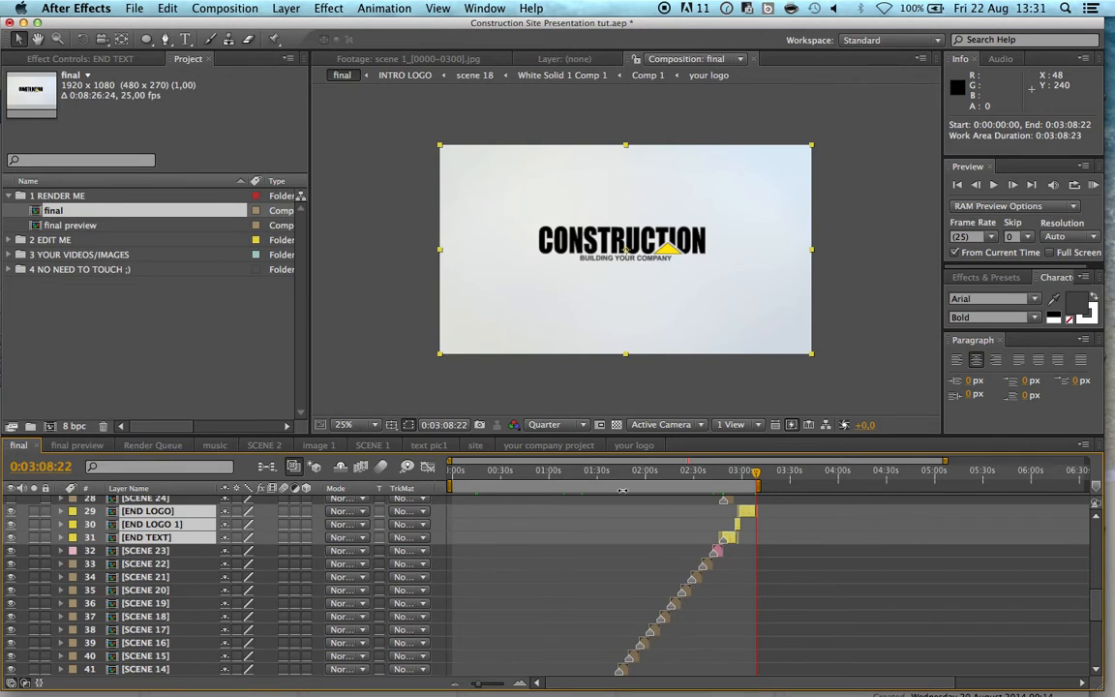
Try moving the three end layers back so END TEXT starts at 0:02:05:17, and undo the move
{"action": "left_click_drag", "start_coordinate": [731, 539], "coordinate": [663, 538]}
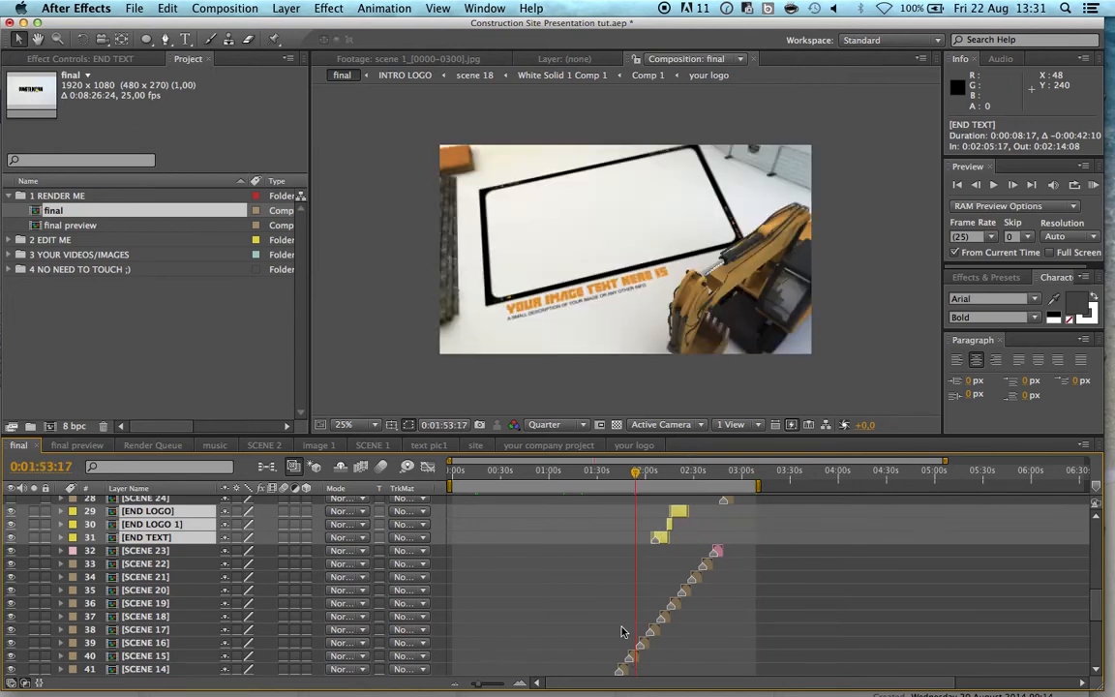
{"action": "key", "text": "super+z"}
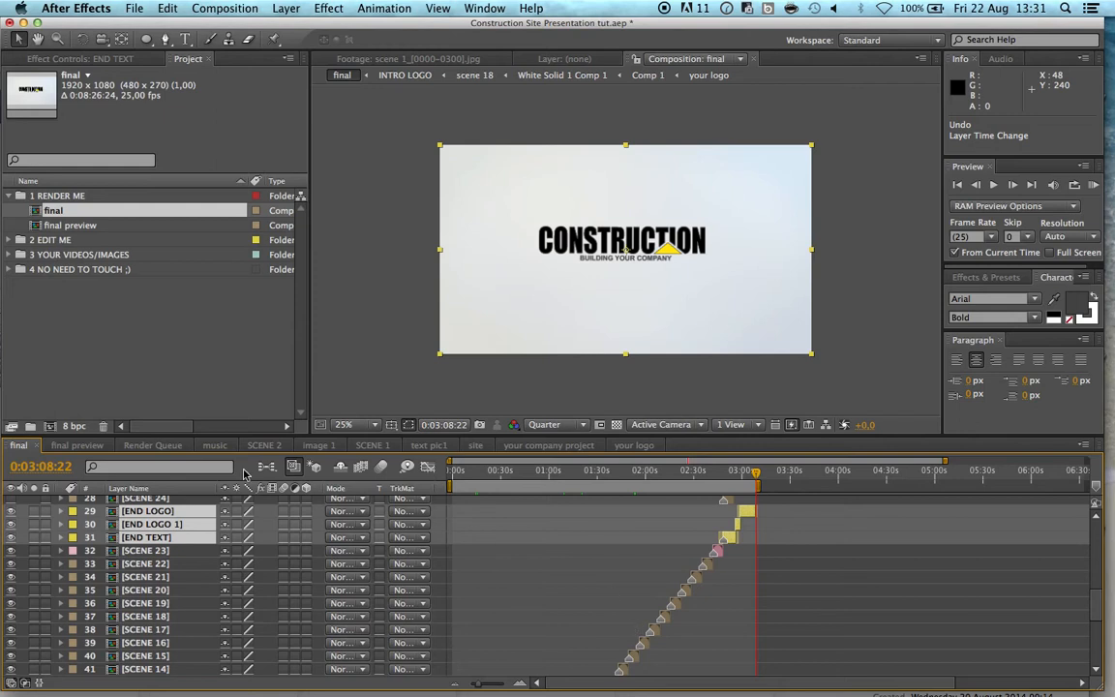
Add the final composition to the render queue
{"action": "left_click", "coordinate": [137, 8]}
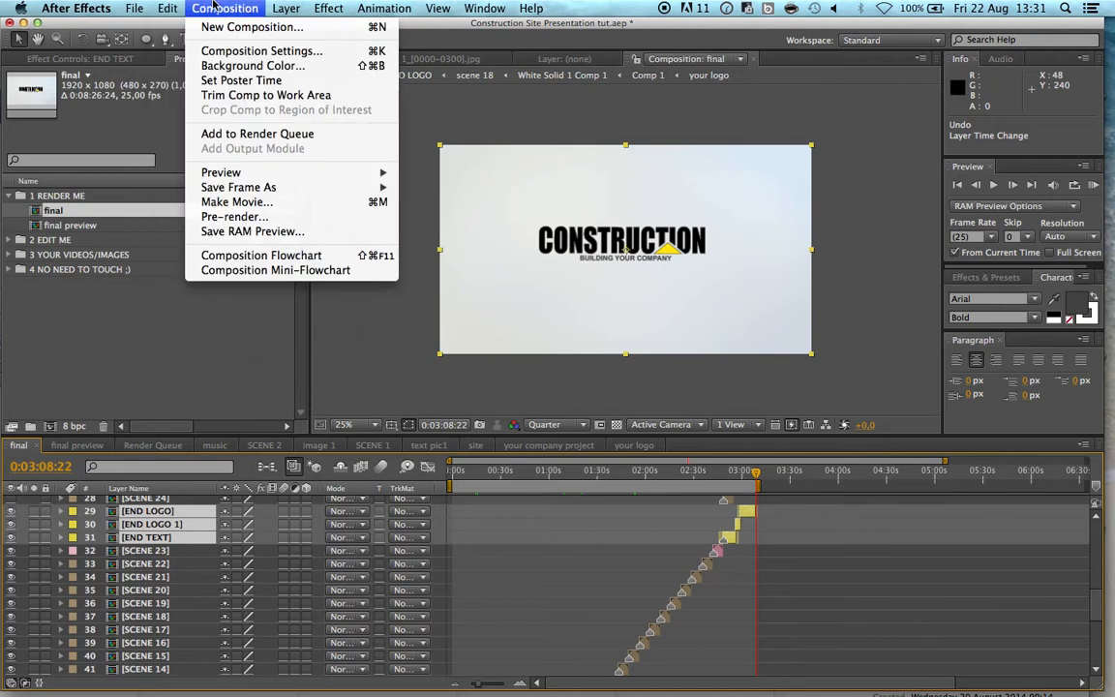
{"action": "left_click", "coordinate": [680, 544]}
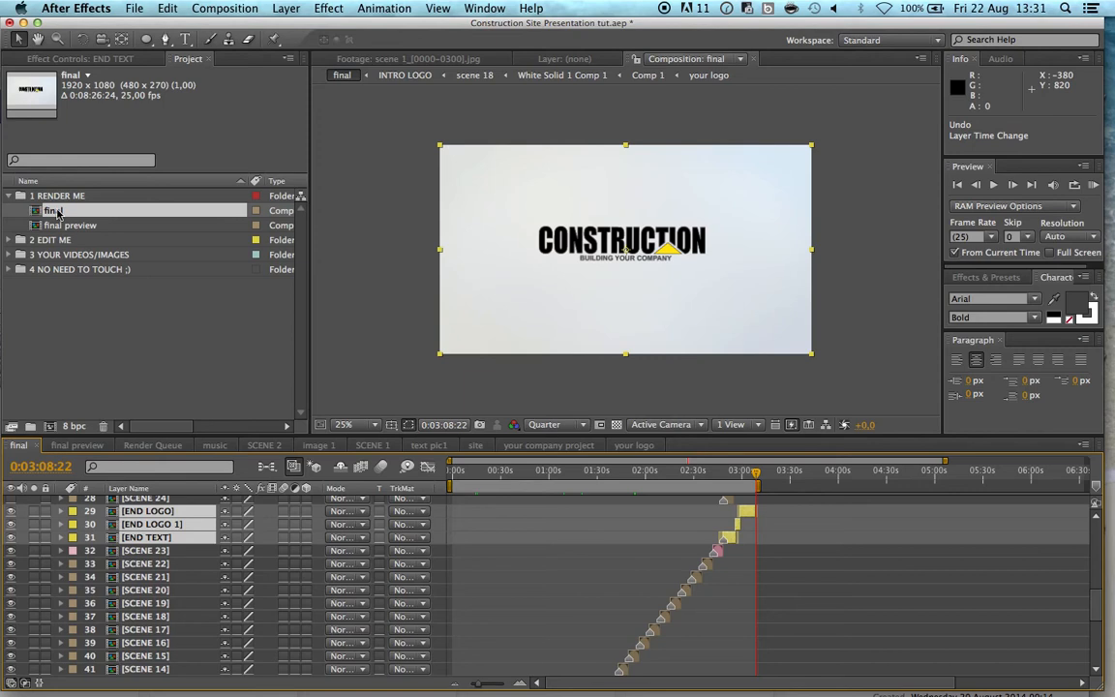
{"action": "left_click", "coordinate": [206, 8]}
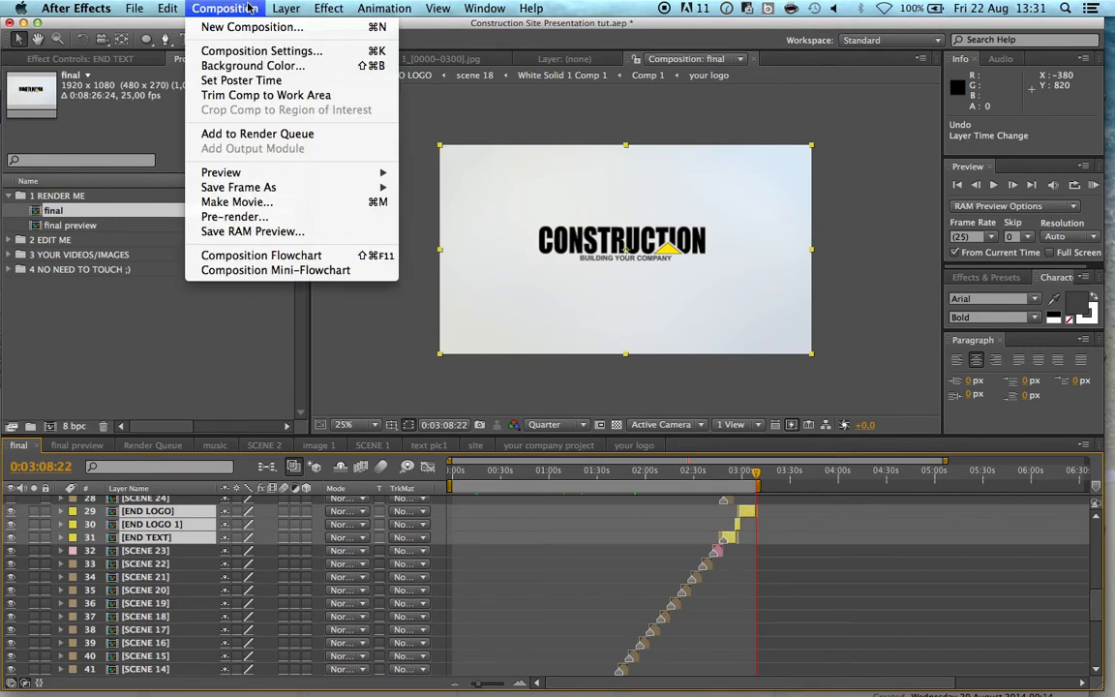
{"action": "left_click", "coordinate": [264, 133]}
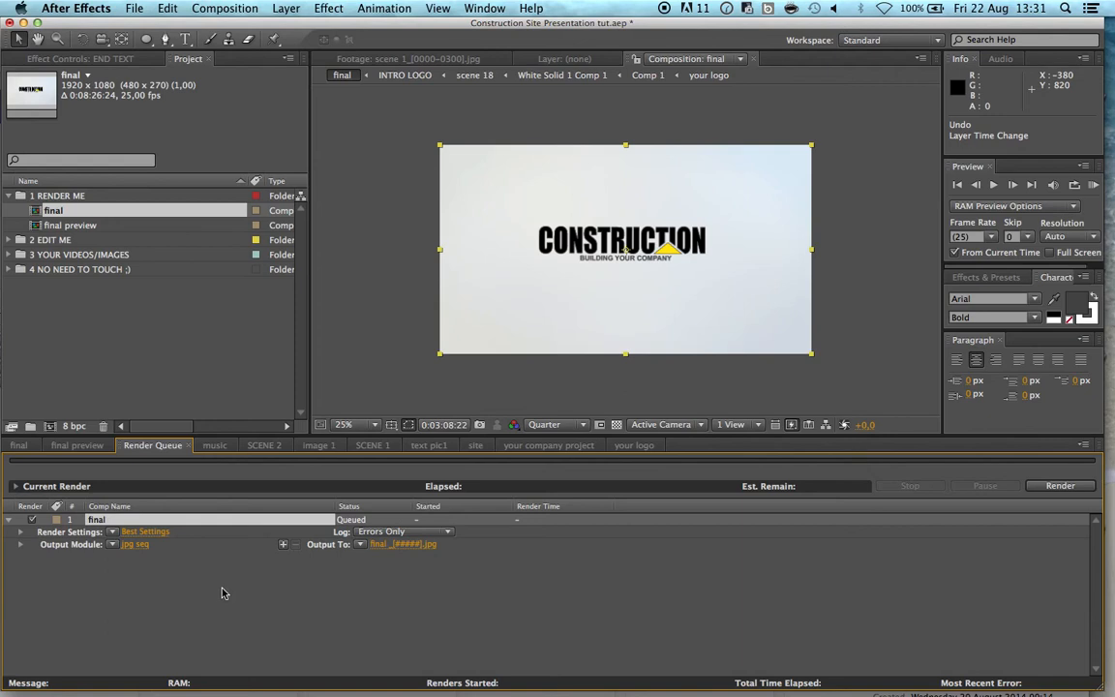
Set the output module to QuickTime Movie with H.264 compression at best quality, and enable audio output
{"action": "left_click", "coordinate": [134, 546]}
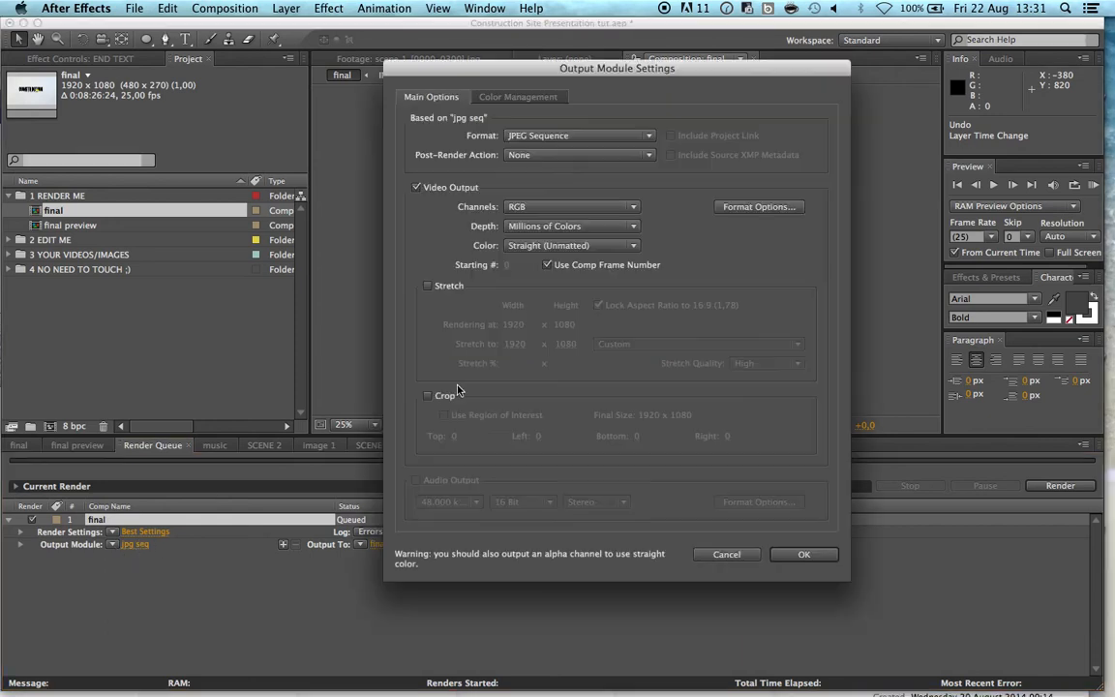
{"action": "left_click", "coordinate": [639, 139]}
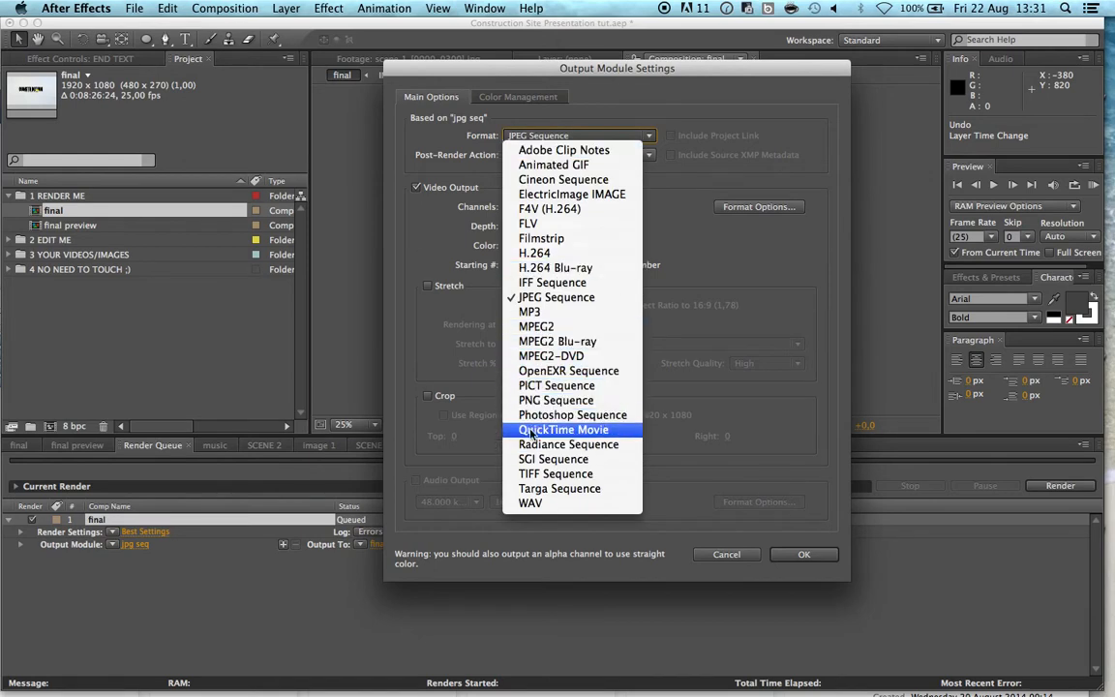
{"action": "left_click", "coordinate": [573, 431]}
{"action": "left_click", "coordinate": [750, 207]}
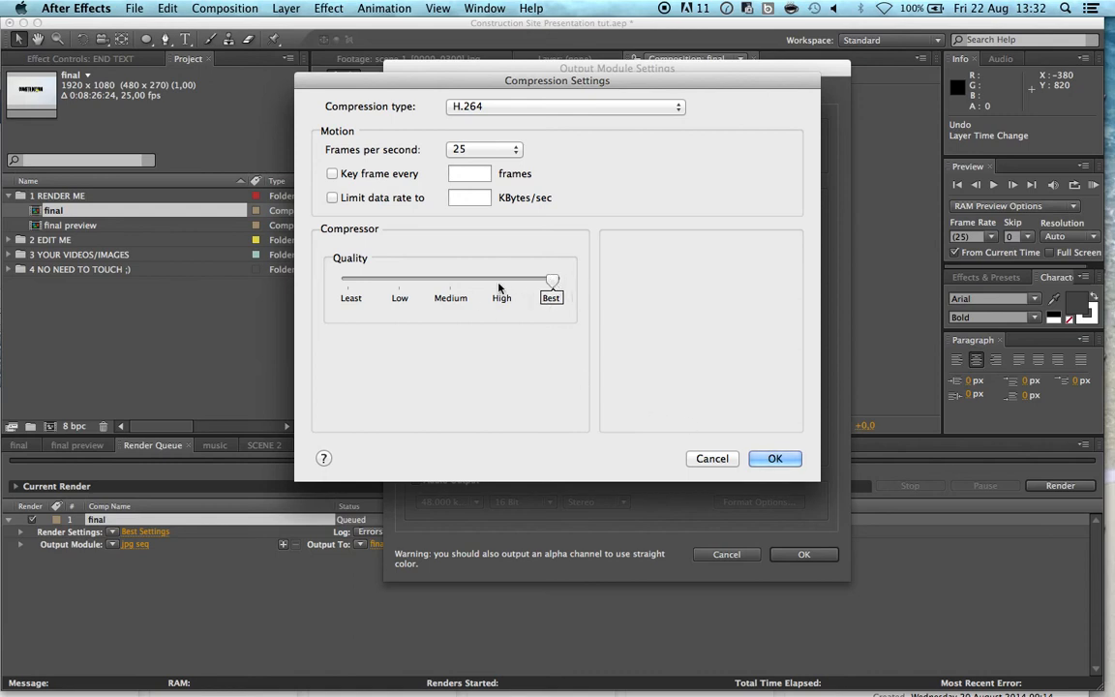
{"action": "left_click", "coordinate": [775, 460]}
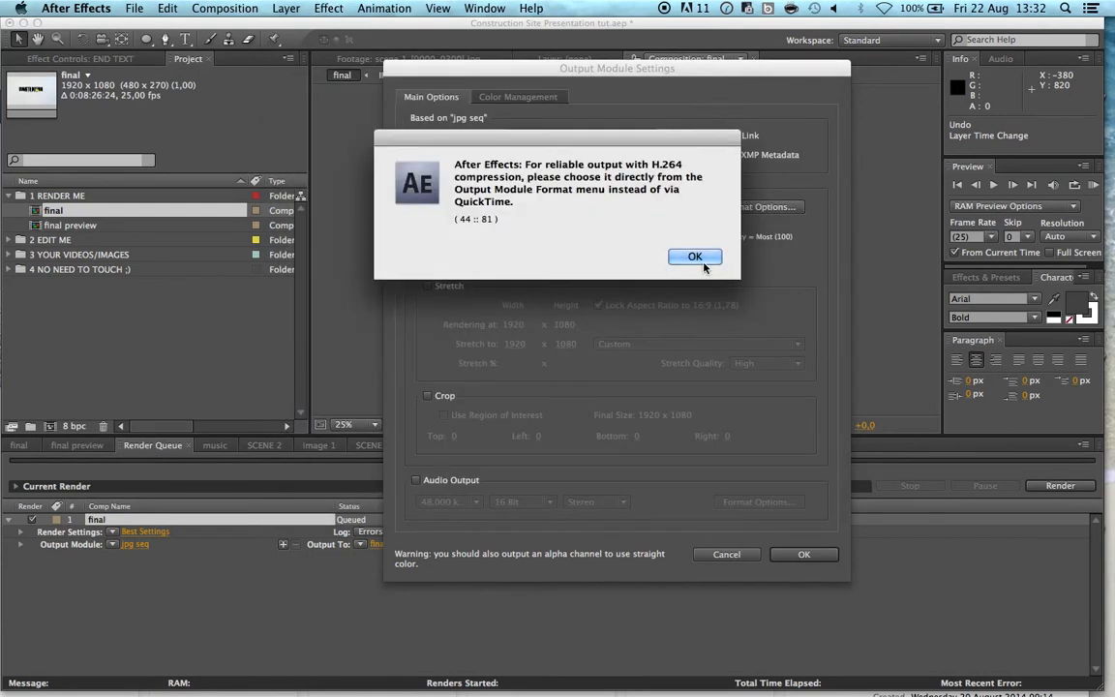
{"action": "left_click", "coordinate": [664, 250]}
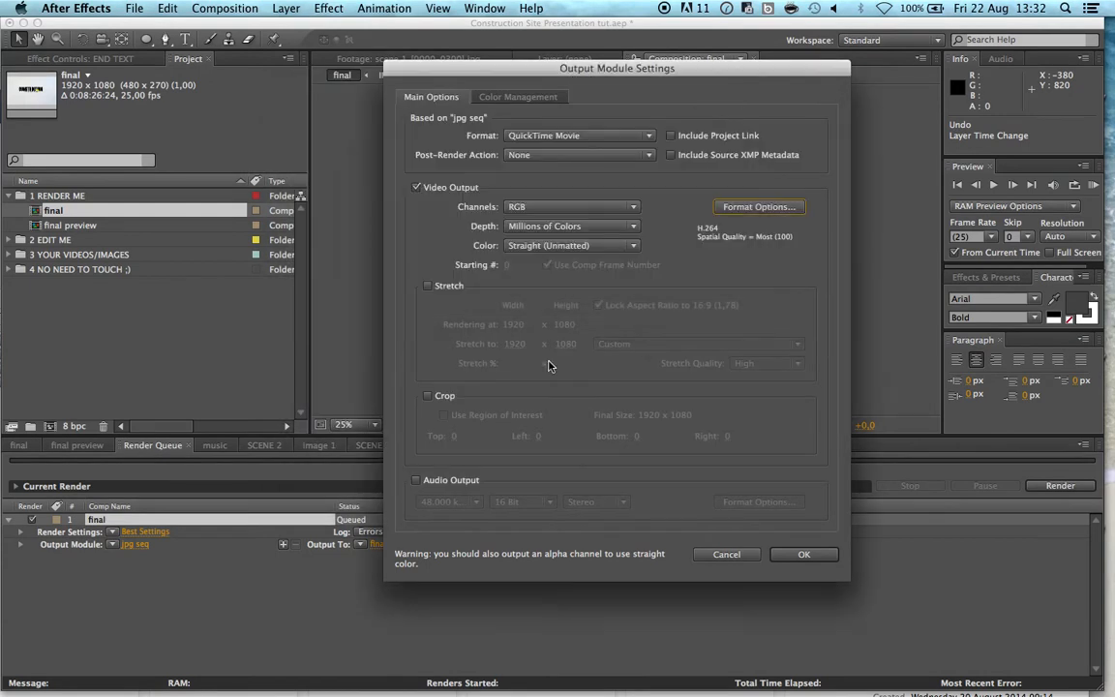
{"action": "left_click", "coordinate": [416, 480]}
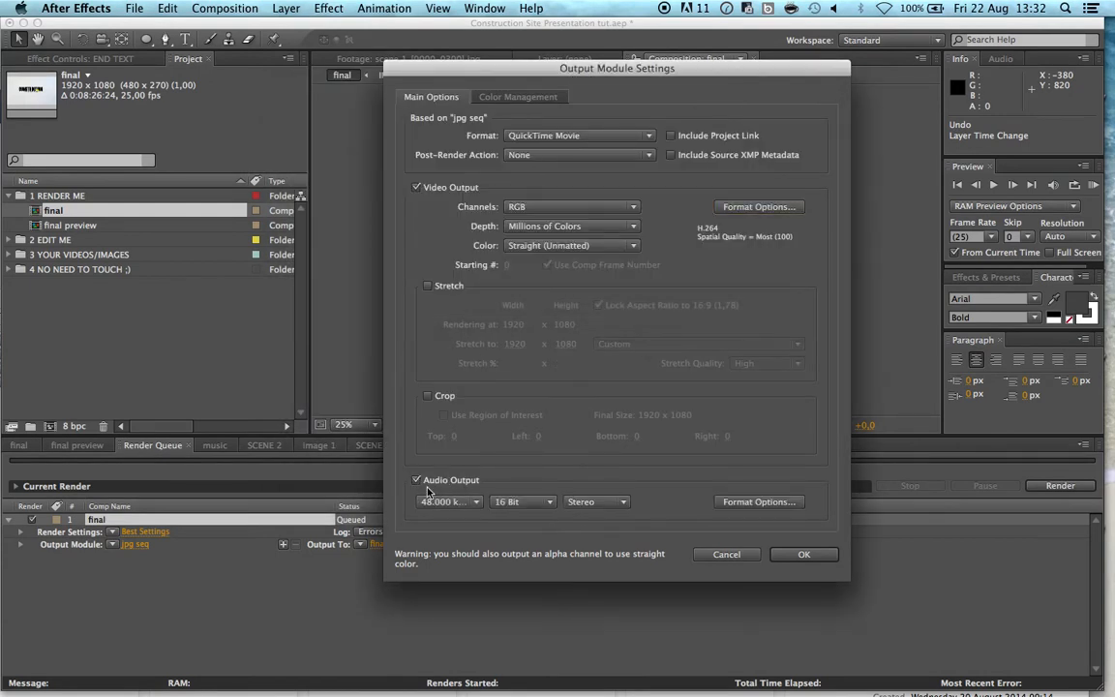
{"action": "left_click", "coordinate": [803, 553]}
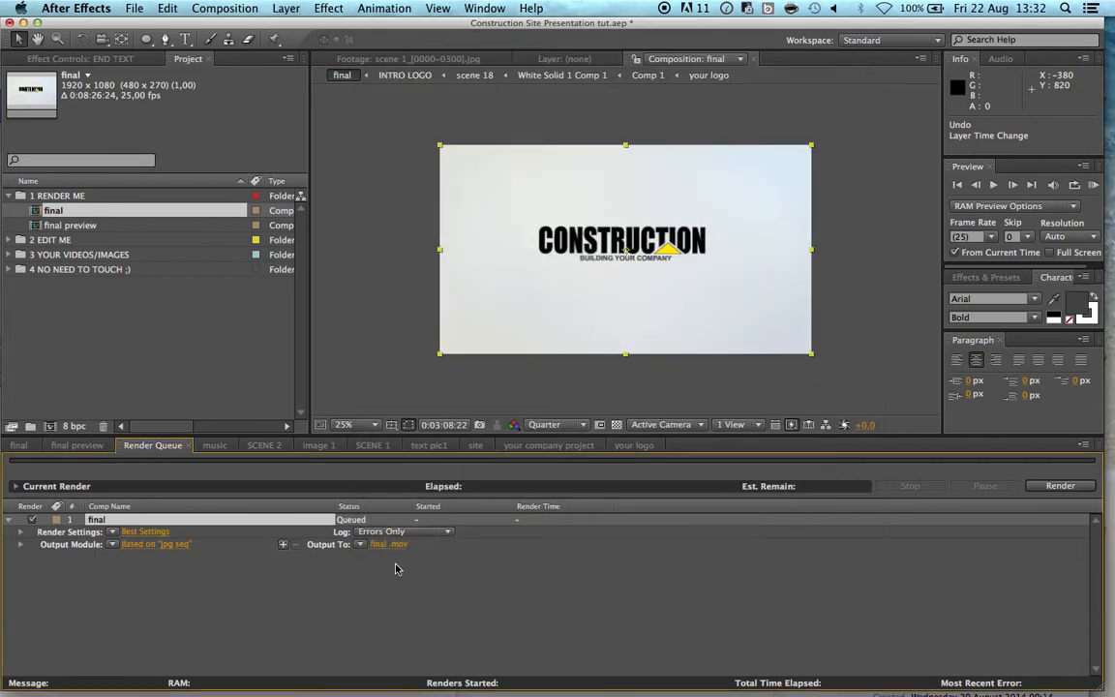
Set the render's output file to final .mov in the preview folder
{"action": "left_click", "coordinate": [385, 547]}
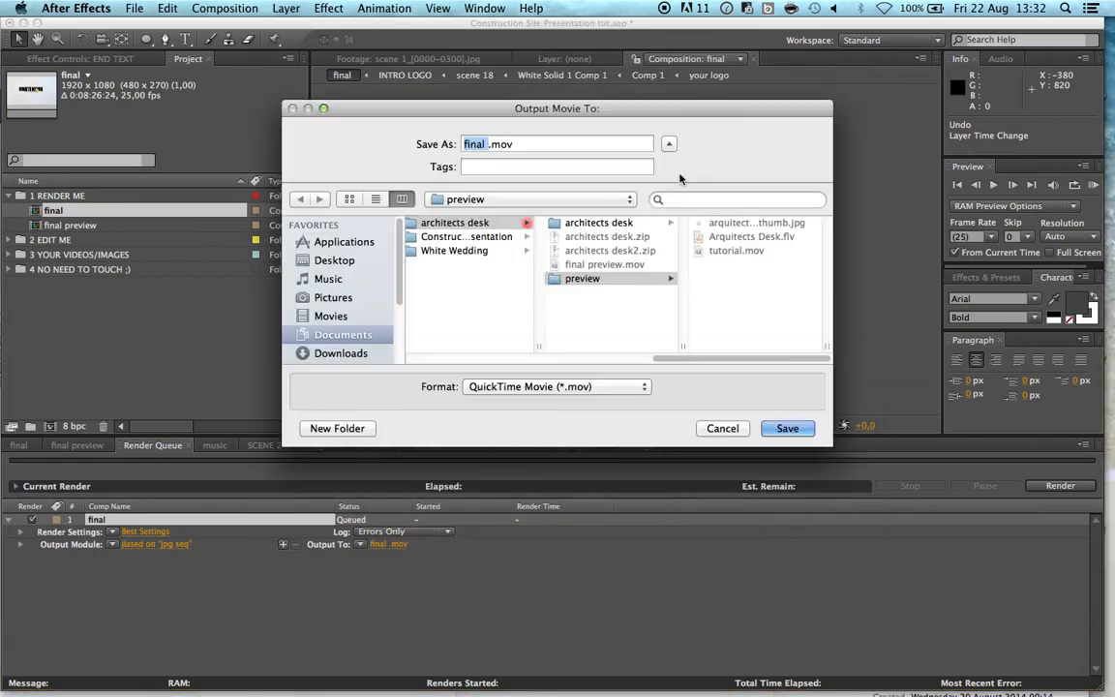
{"action": "left_click", "coordinate": [787, 428]}
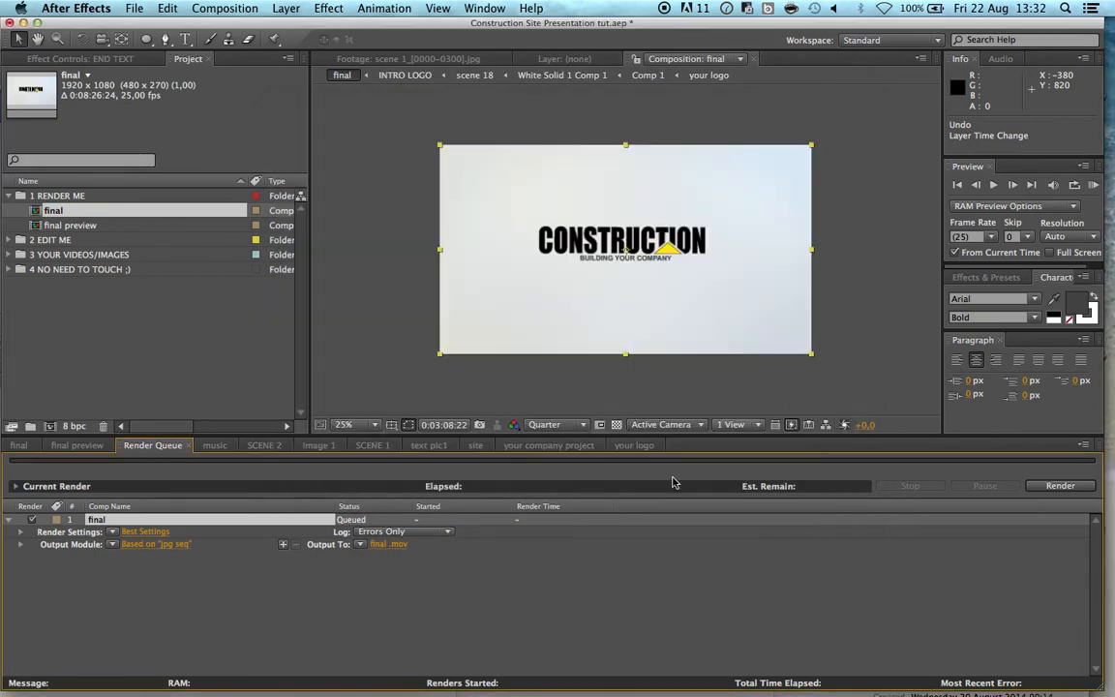